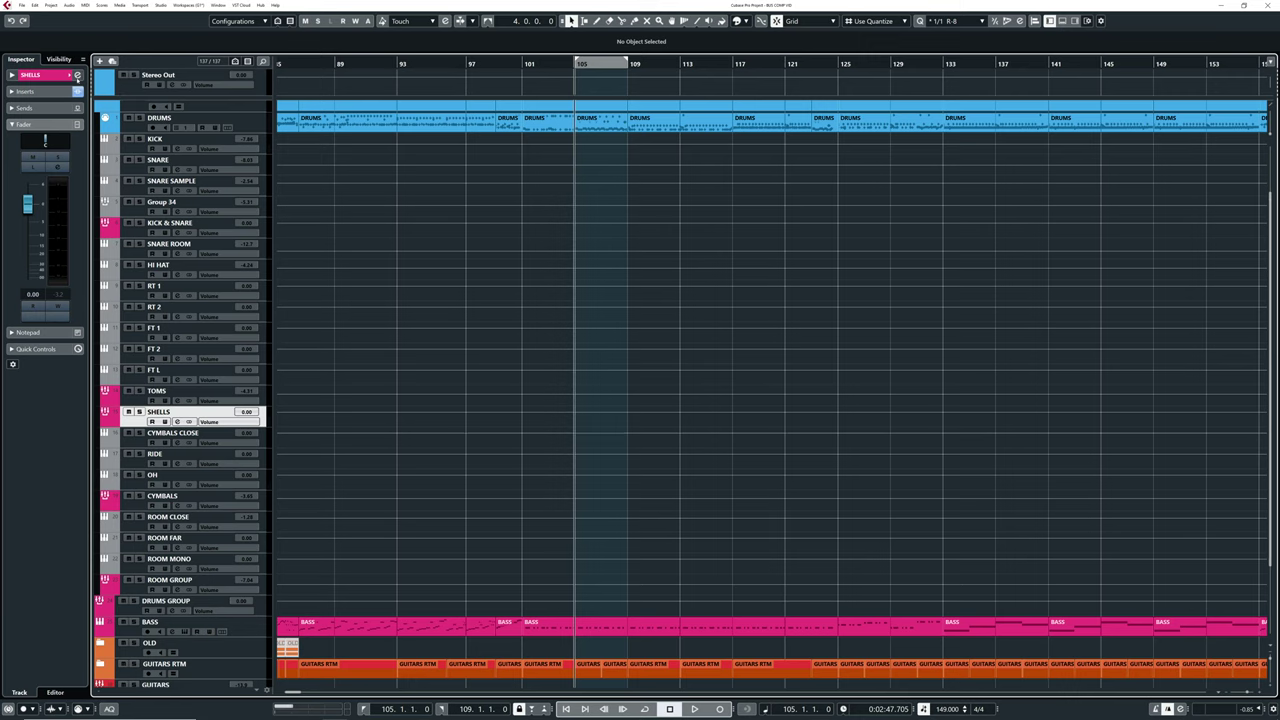
- Open The Glue compressor inserted on the SHELLS group and close the channel settings
left_click(77, 76)
left_click(438, 239)
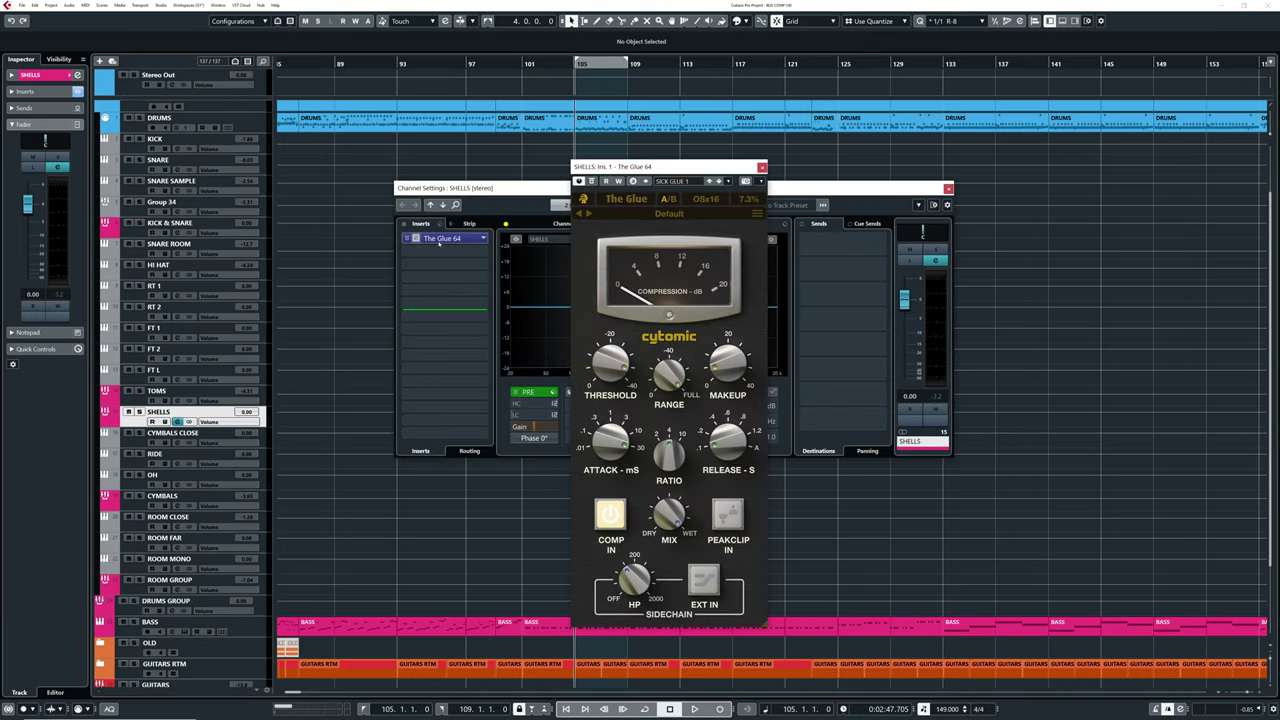
left_click(948, 188)
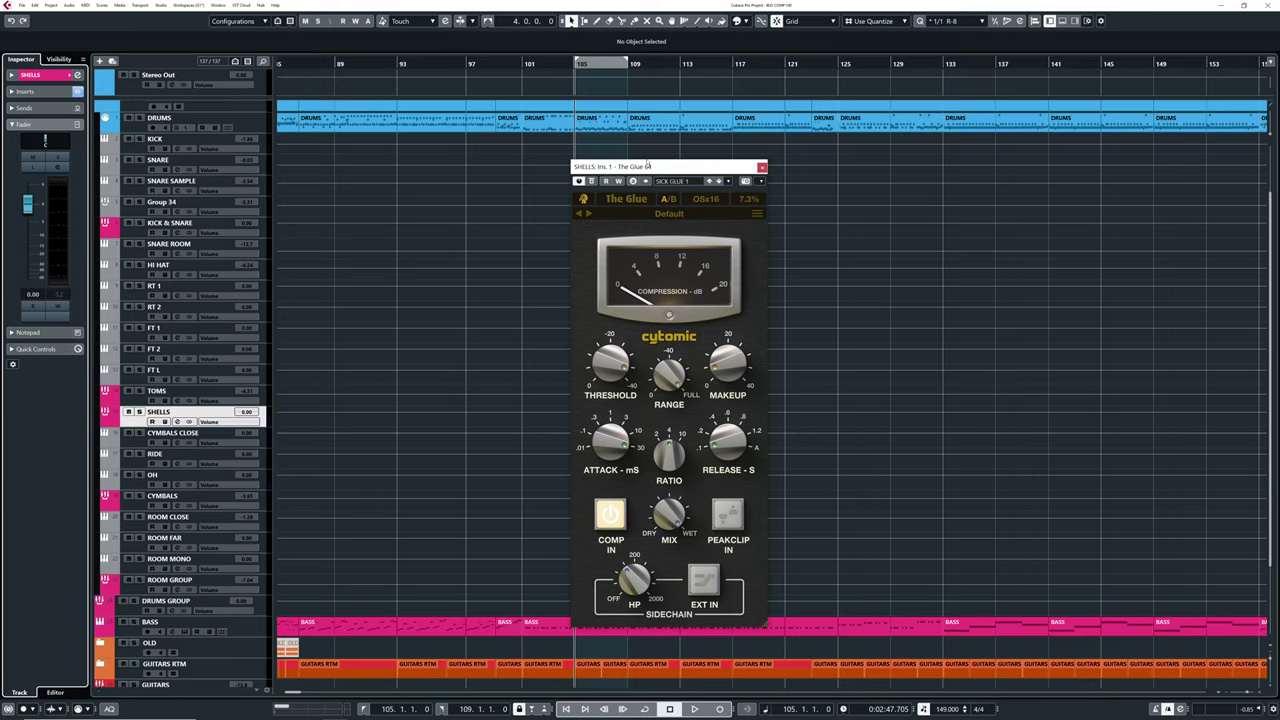
left_click_drag(647, 166, 649, 157)
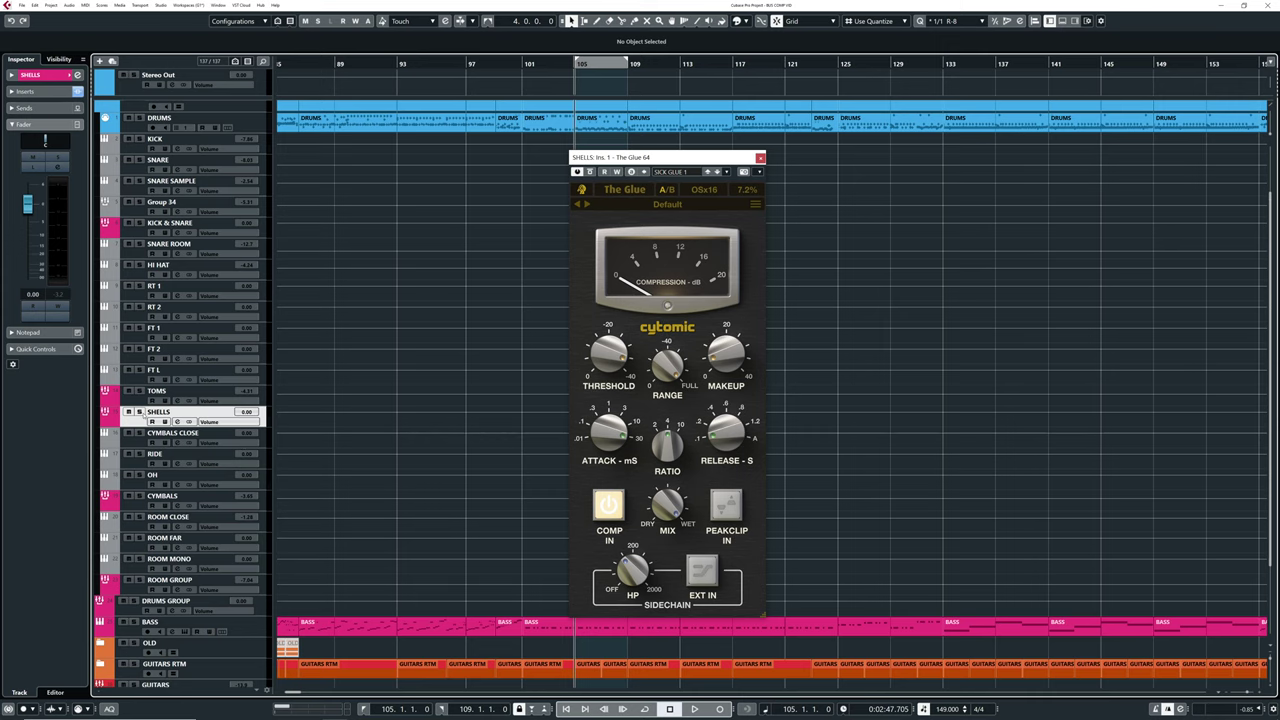
- Solo the SHELLS group and play the looped section to compare The Glue bypassed and engaged
left_click(139, 411)
left_click_drag(635, 156, 625, 155)
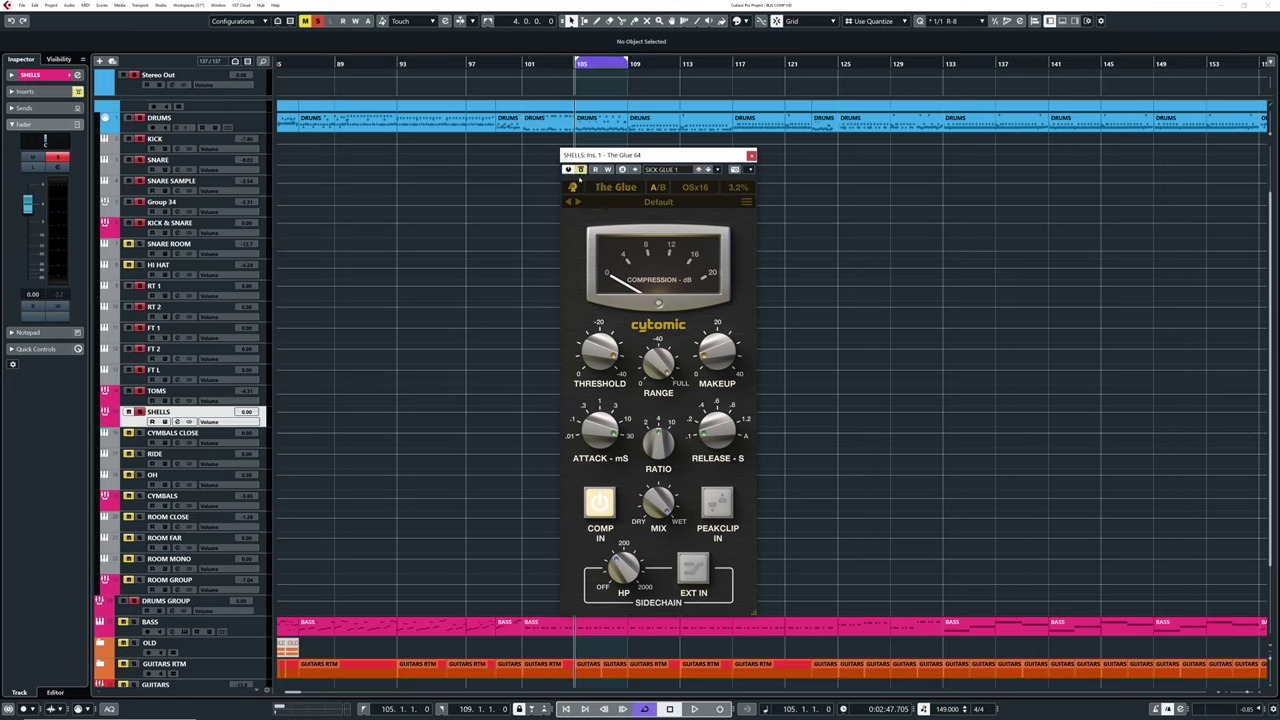
key("space")
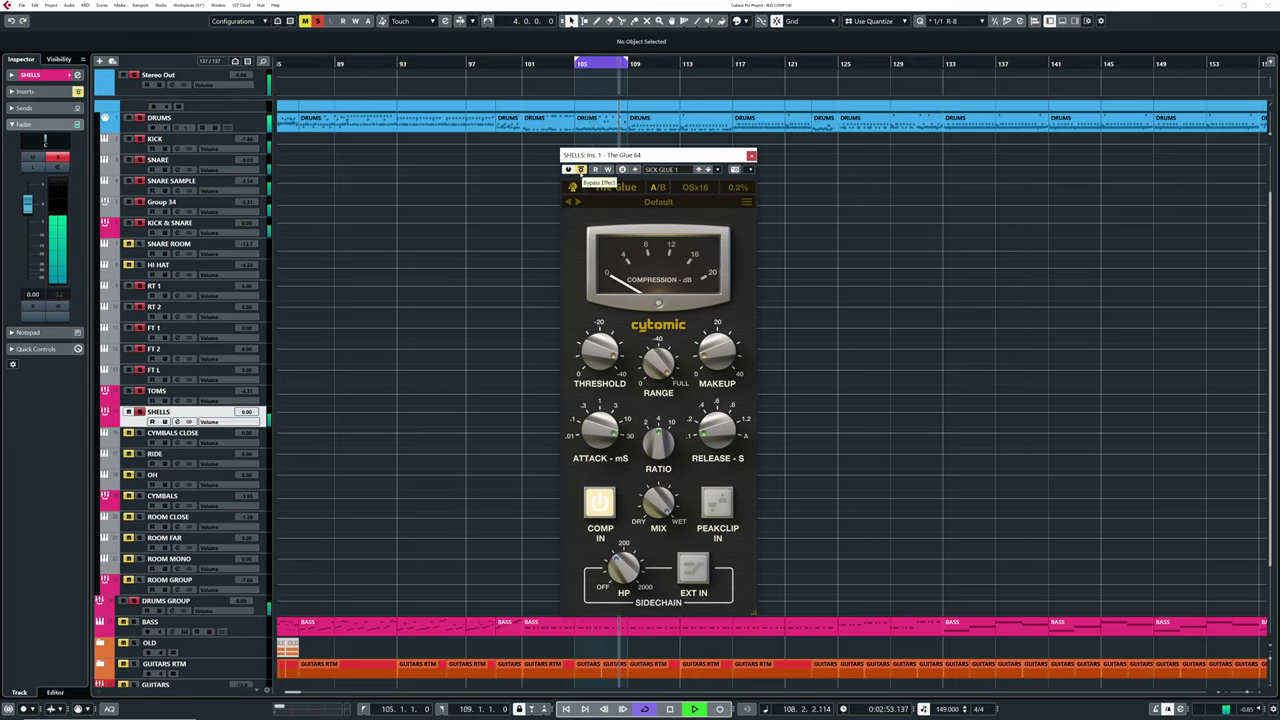
left_click(580, 169)
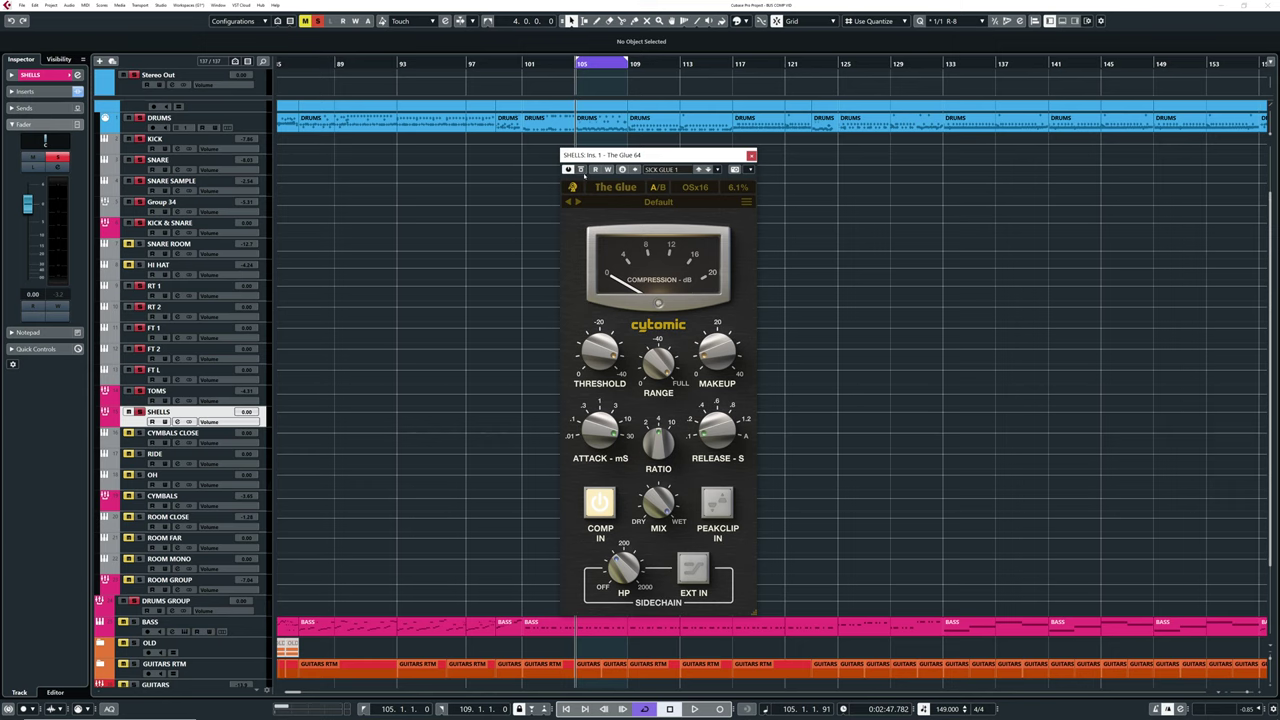
key("space")
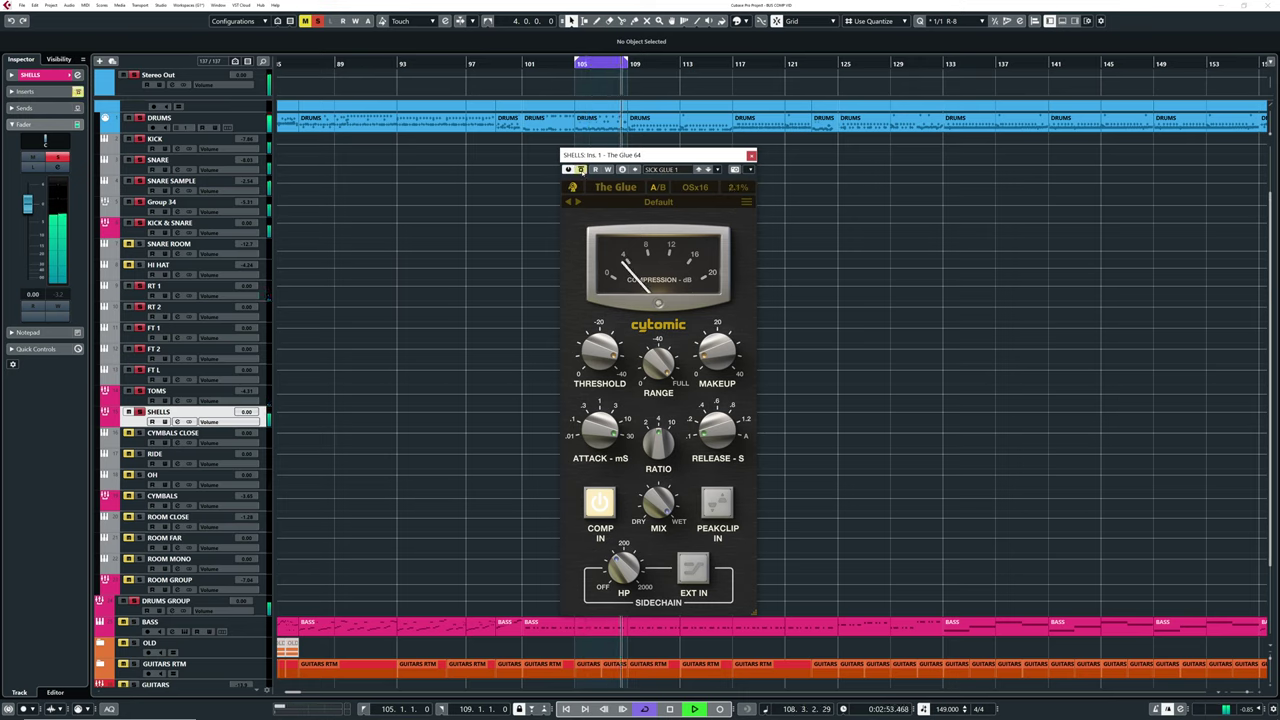
- Turn off solo and compare The Glue bypassed and engaged in the full mix
key("space")
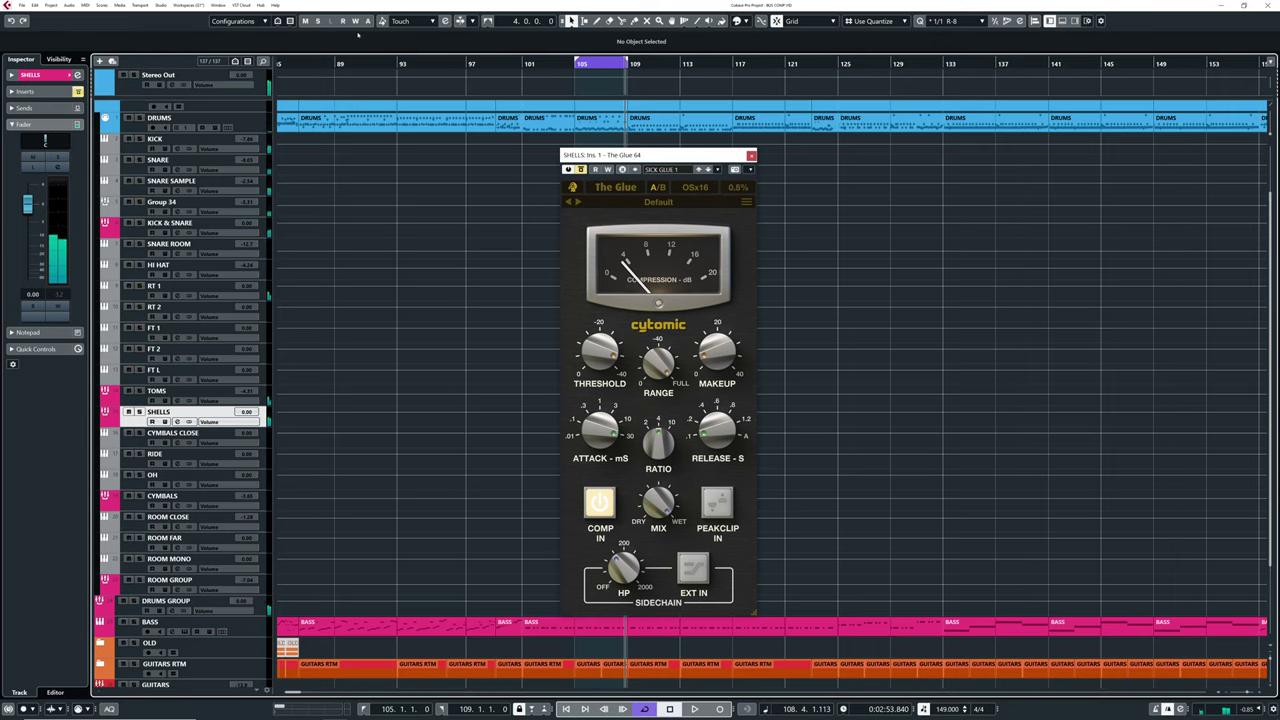
key("space")
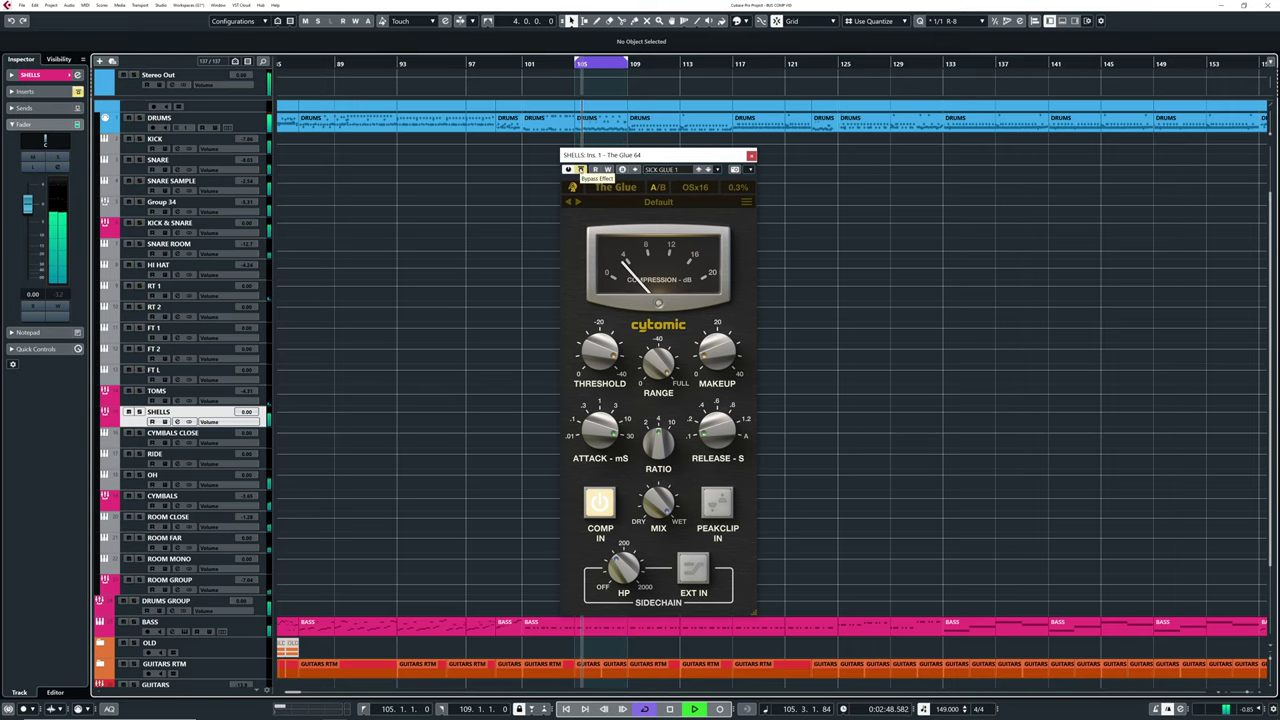
left_click(580, 169)
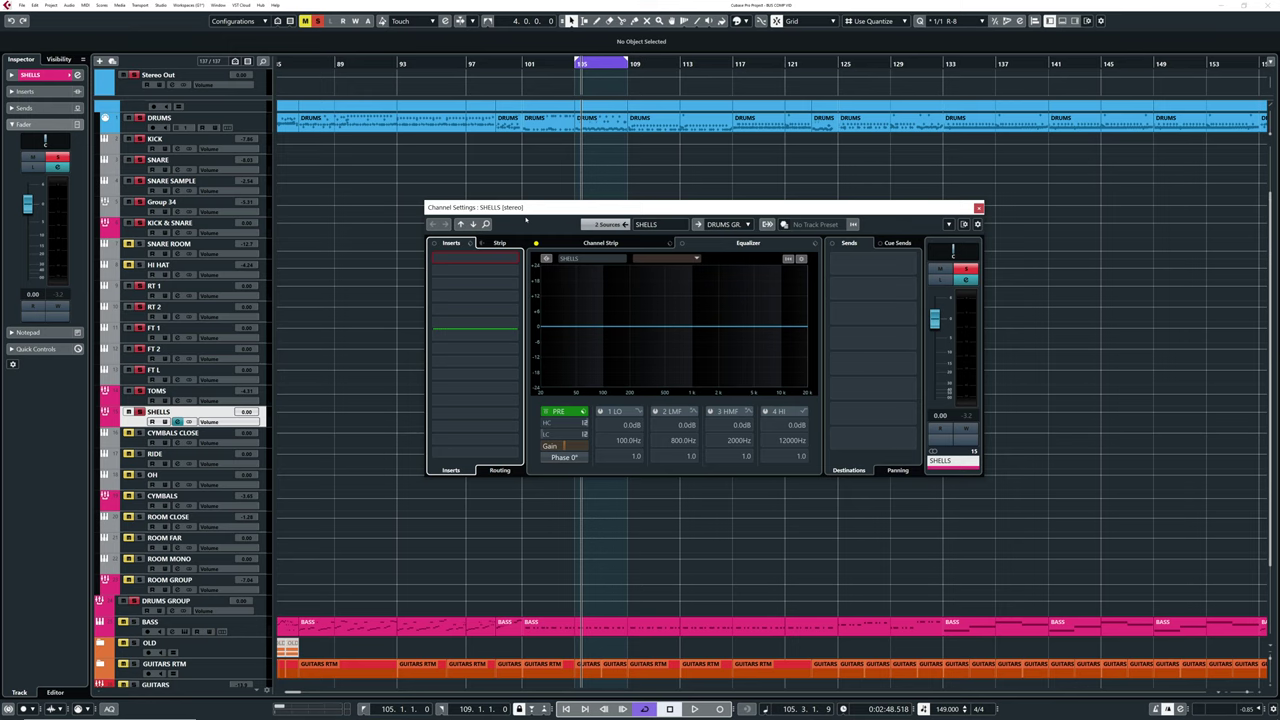
- Find the VBC FG-Red compressor and load it into the first insert slot of the SHELLS group
left_click(445, 271)
type("fg-red")
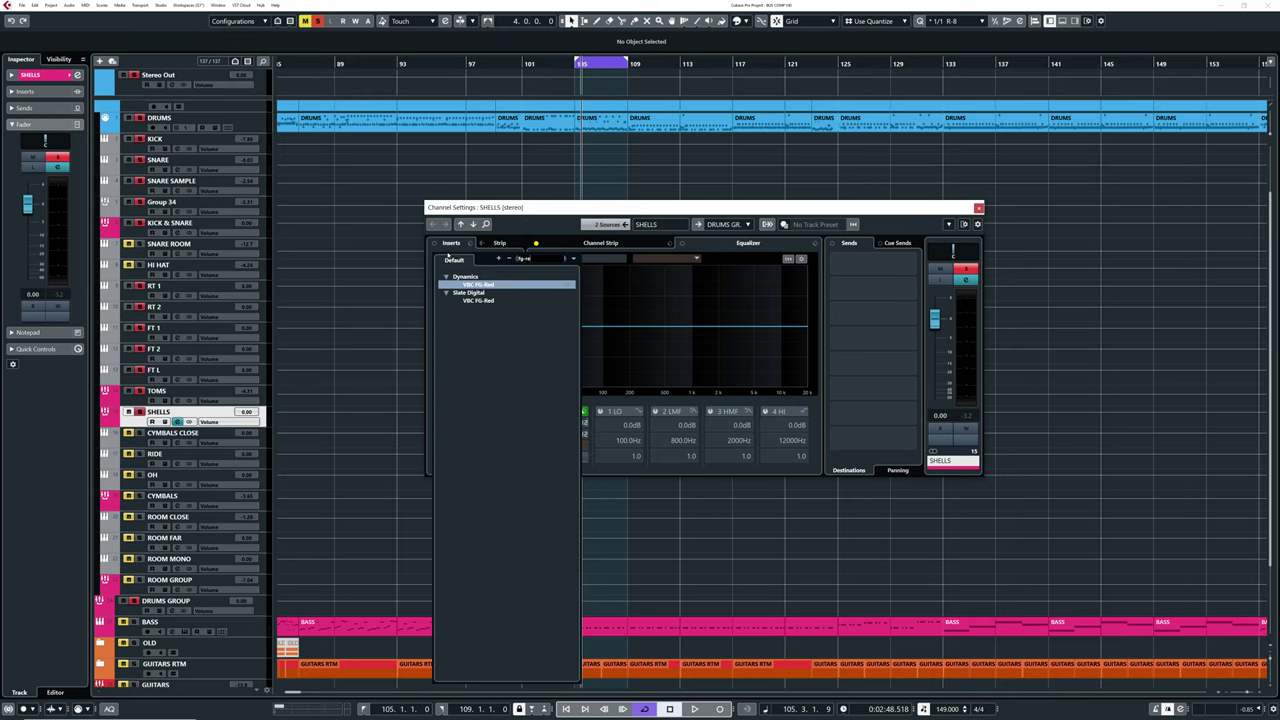
key("Return")
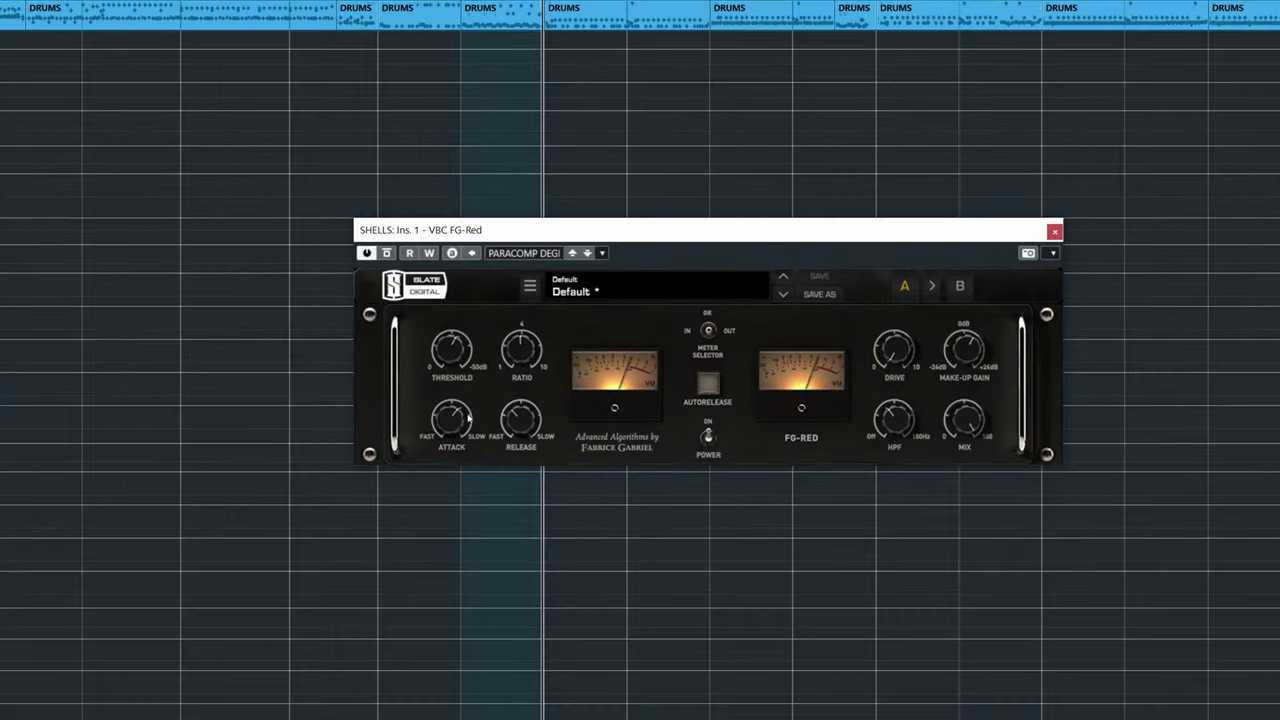
- Raise the FG-Red's drive and set its threshold to -24.0 dB and make-up gain to 4.5 dB during playback
mouse_move(539, 393)
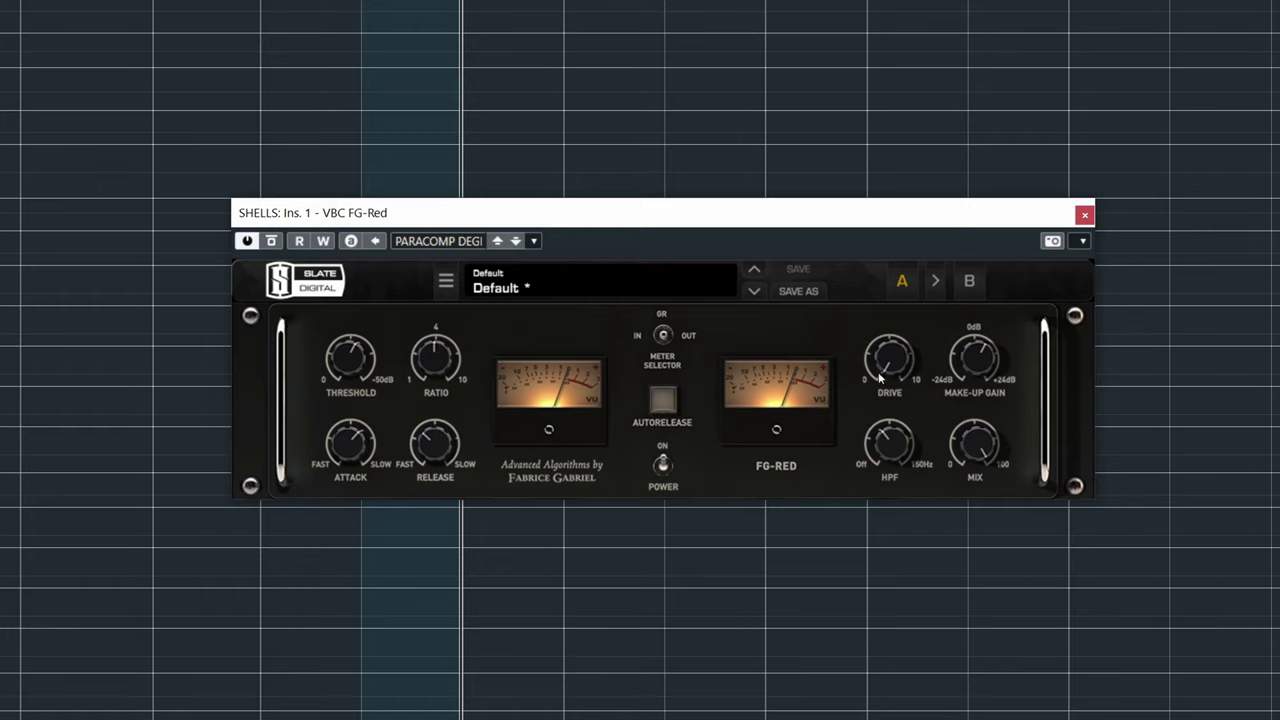
mouse_move(891, 367)
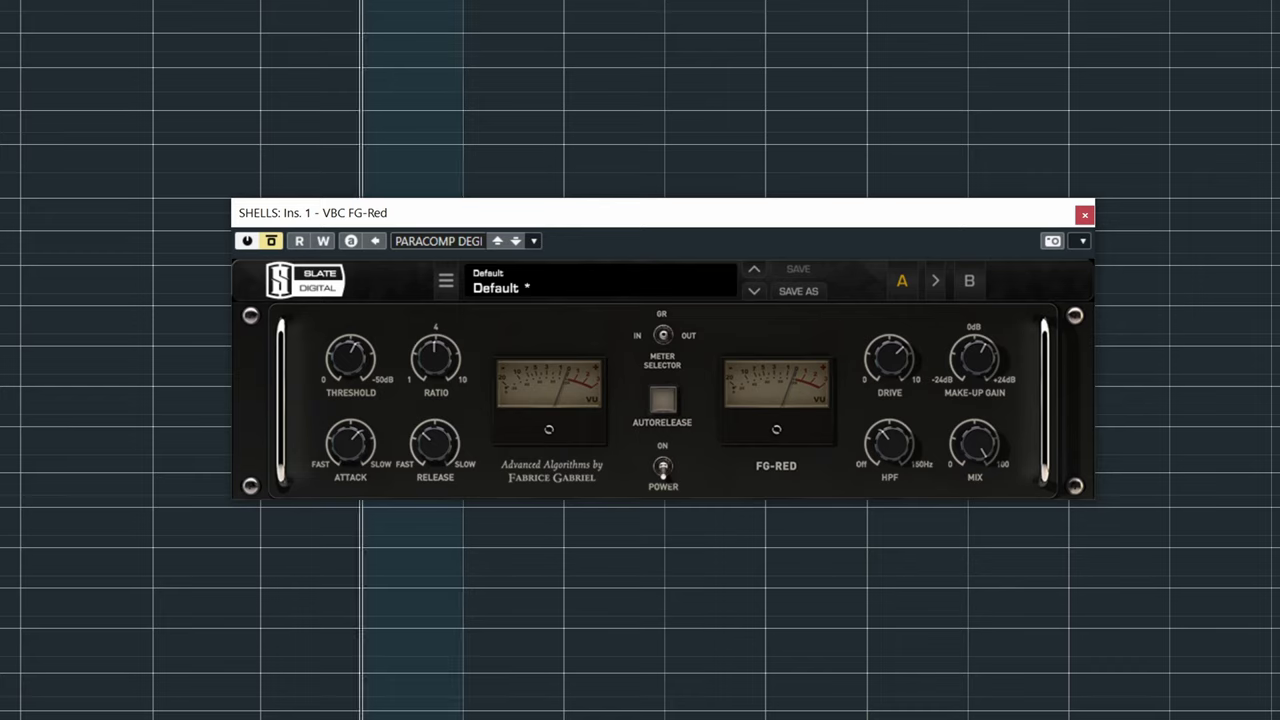
left_click(271, 241)
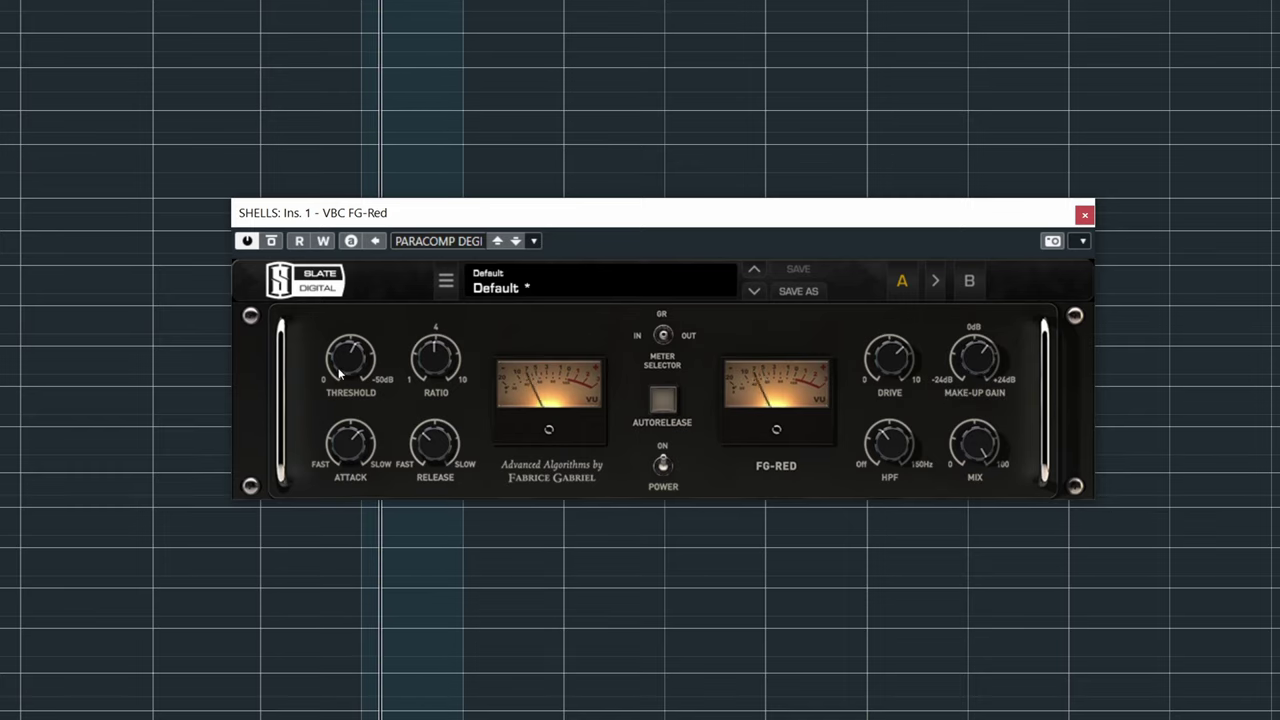
mouse_move(350, 363)
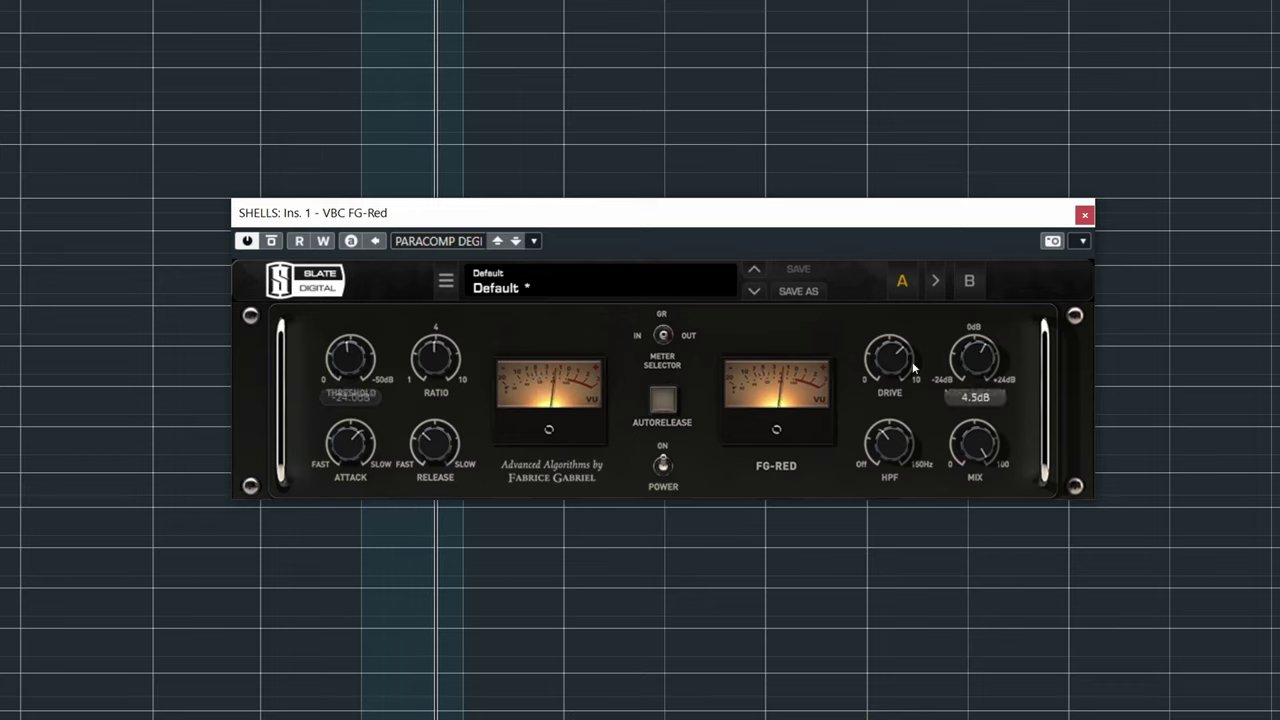
- Compare the FG-Red bypassed and engaged, first on the soloed shells and with solo off in the full mix
left_click(271, 241)
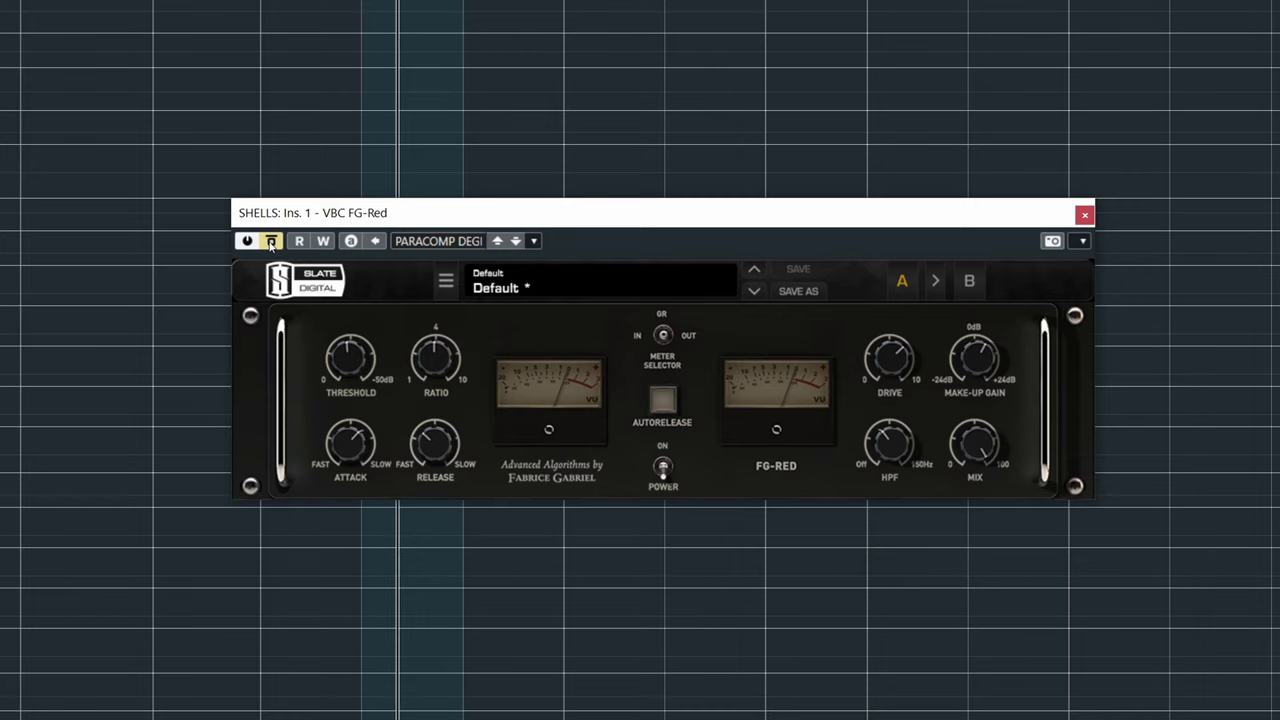
left_click(271, 242)
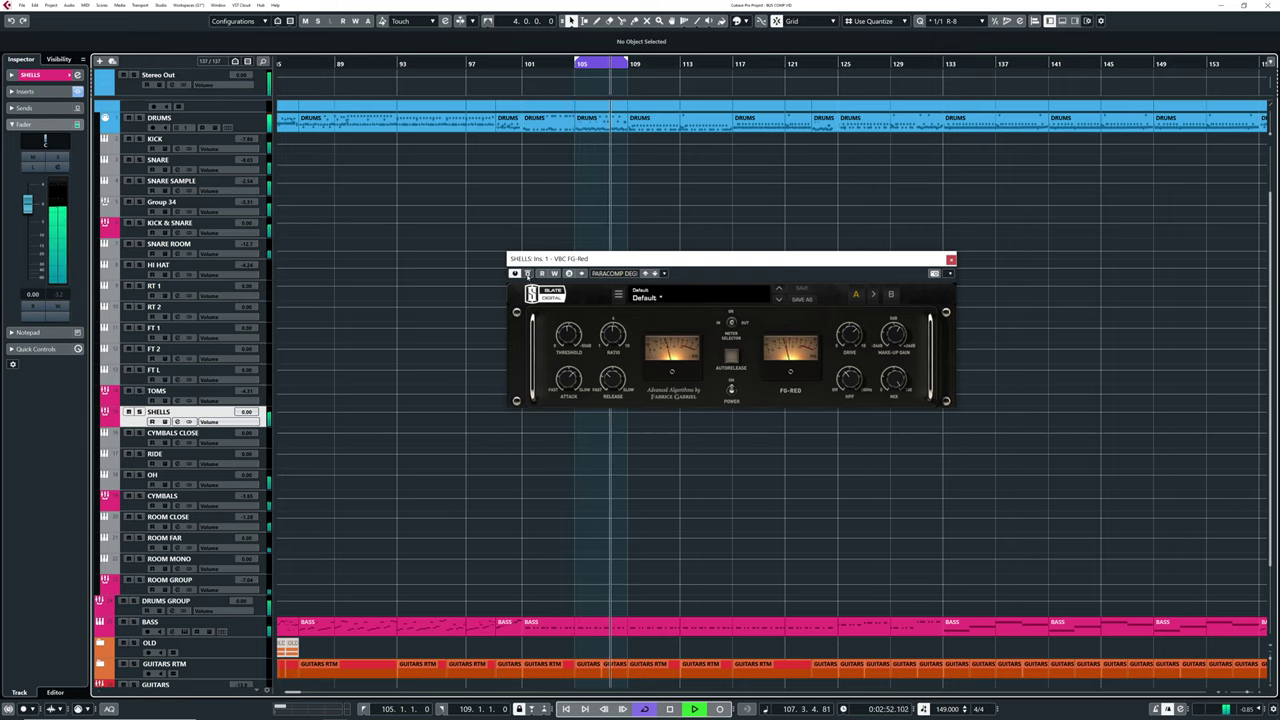
left_click(527, 273)
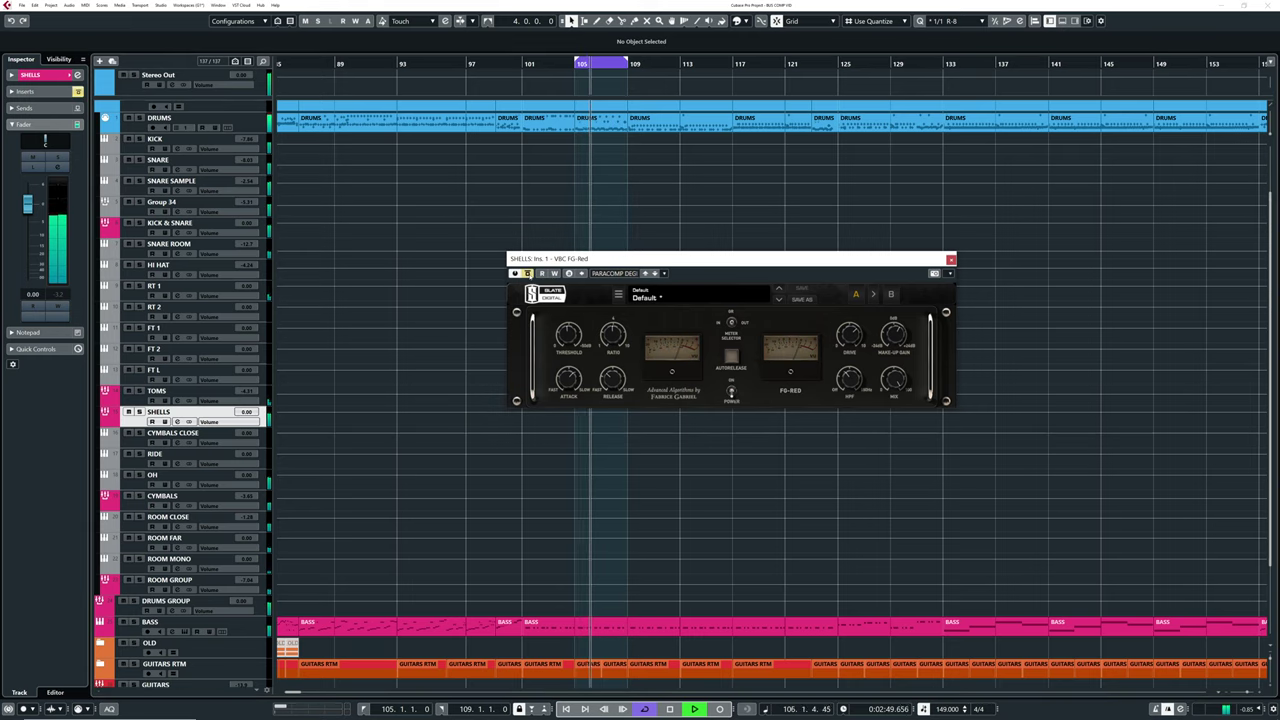
left_click(527, 273)
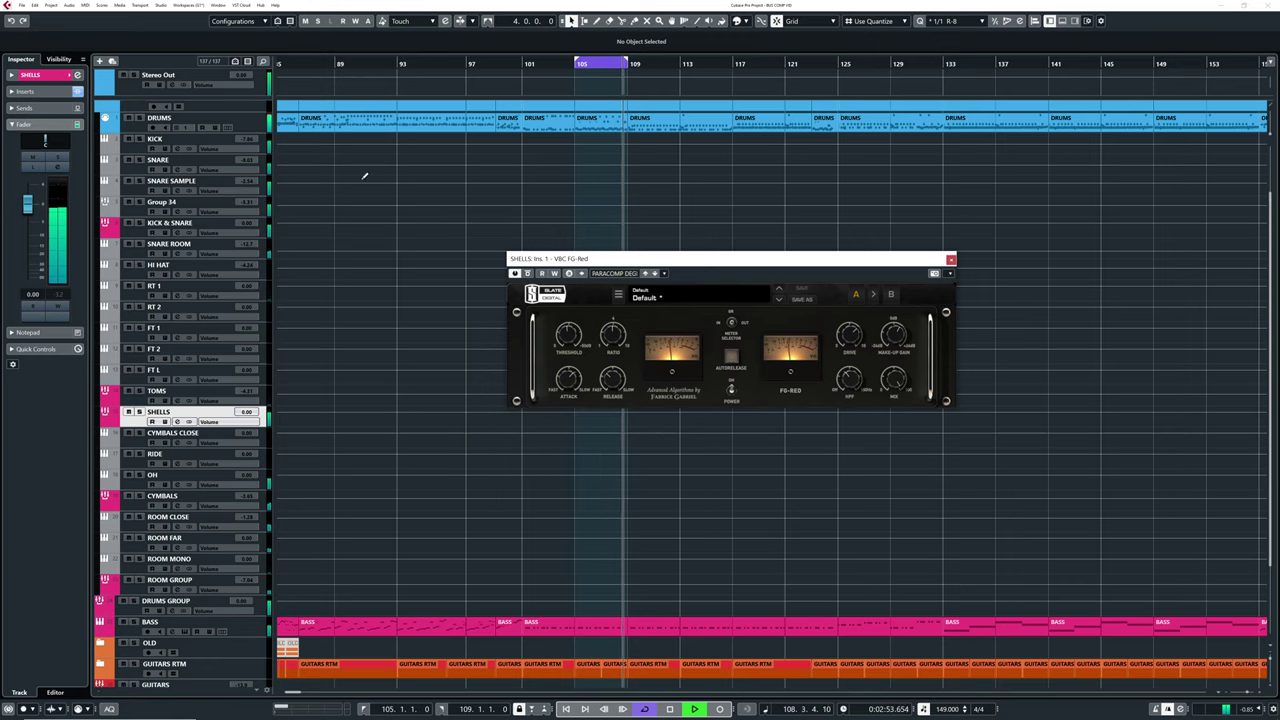
- Compare the FG-Red bypassed and engaged with the drums soloed, and listen in the full mix before stopping playback
left_click(140, 118)
key("space")
left_click(527, 273)
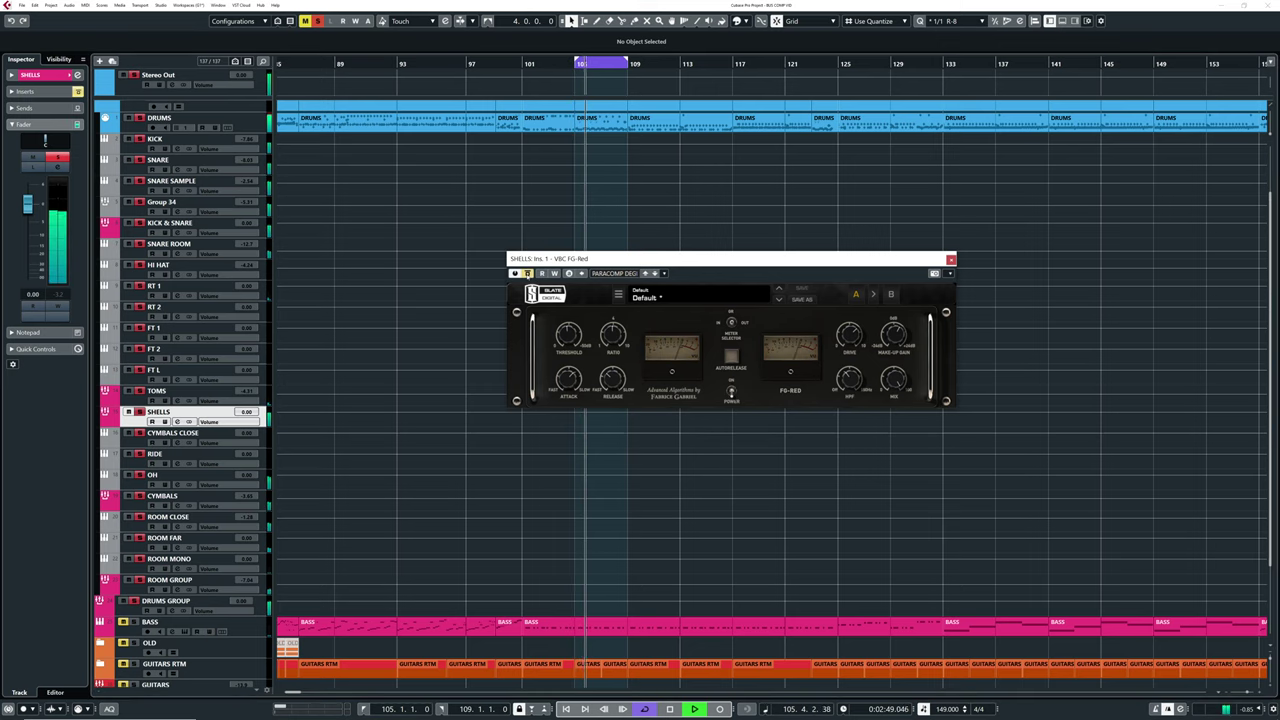
left_click(527, 273)
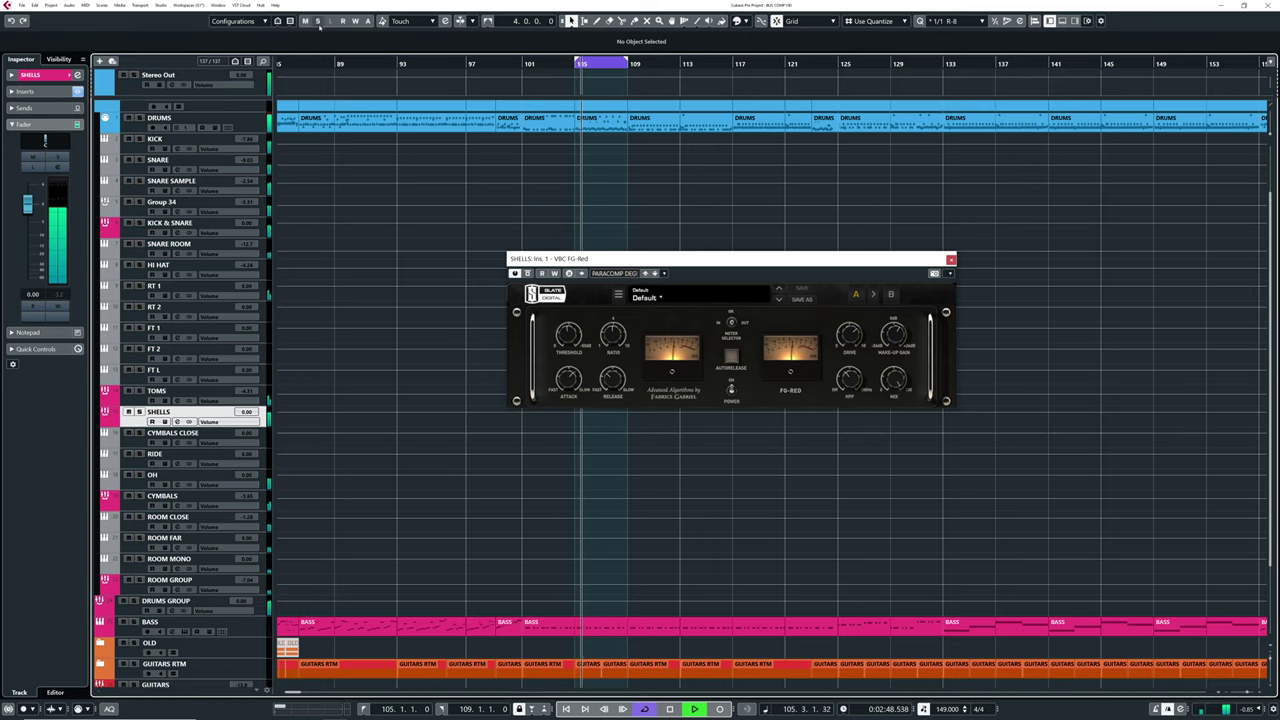
left_click_drag(576, 260, 530, 266)
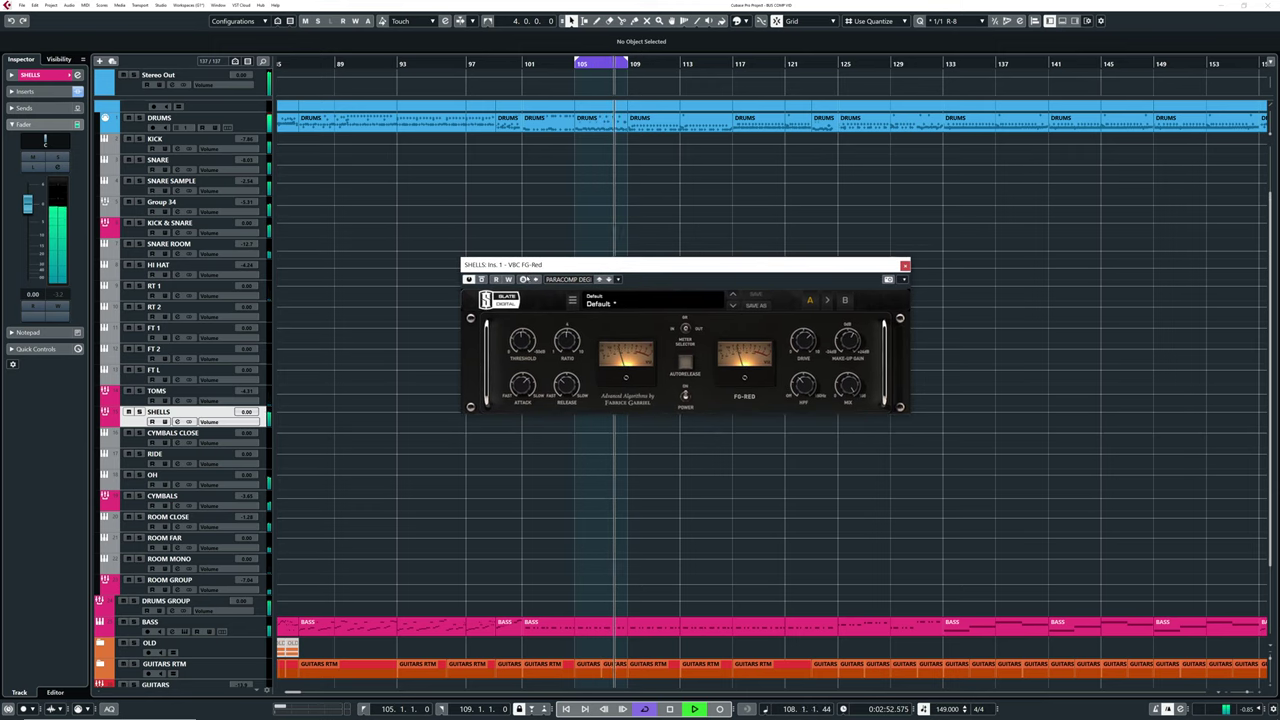
key("space")
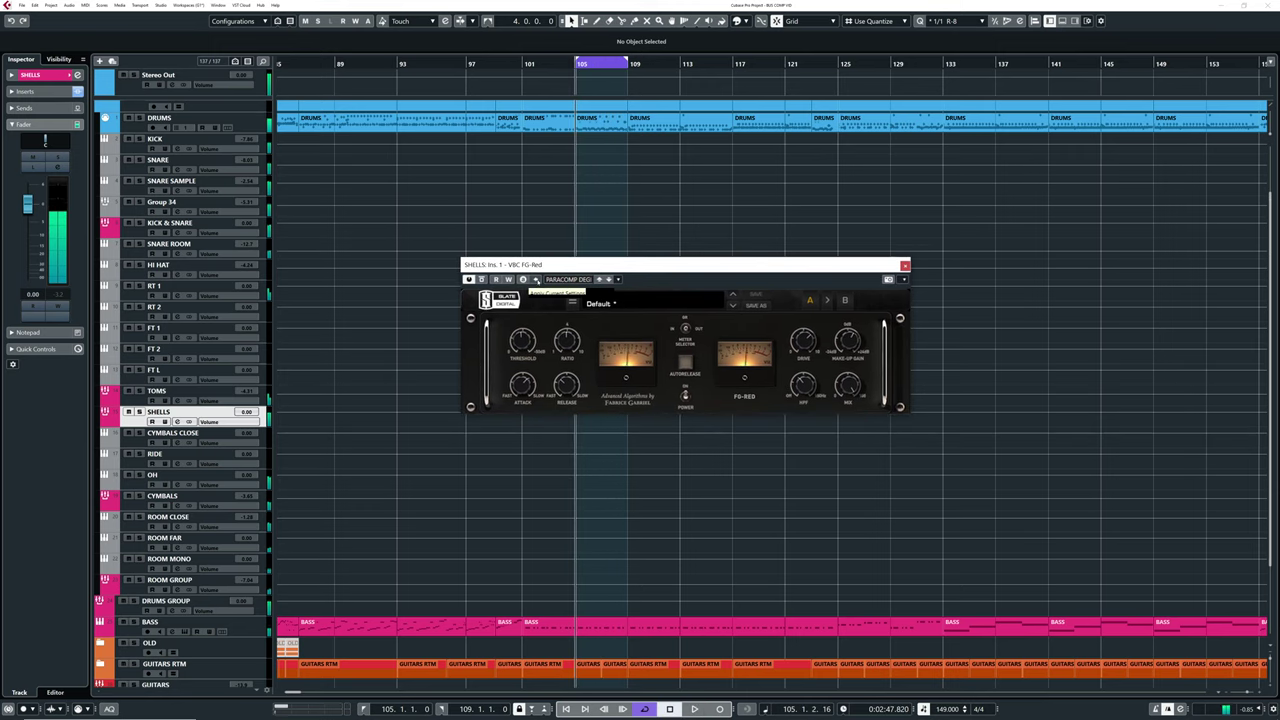
- Close the FG-Red and load Virtual Mix Rack into the first insert slot of the SHELLS group
left_click(904, 265)
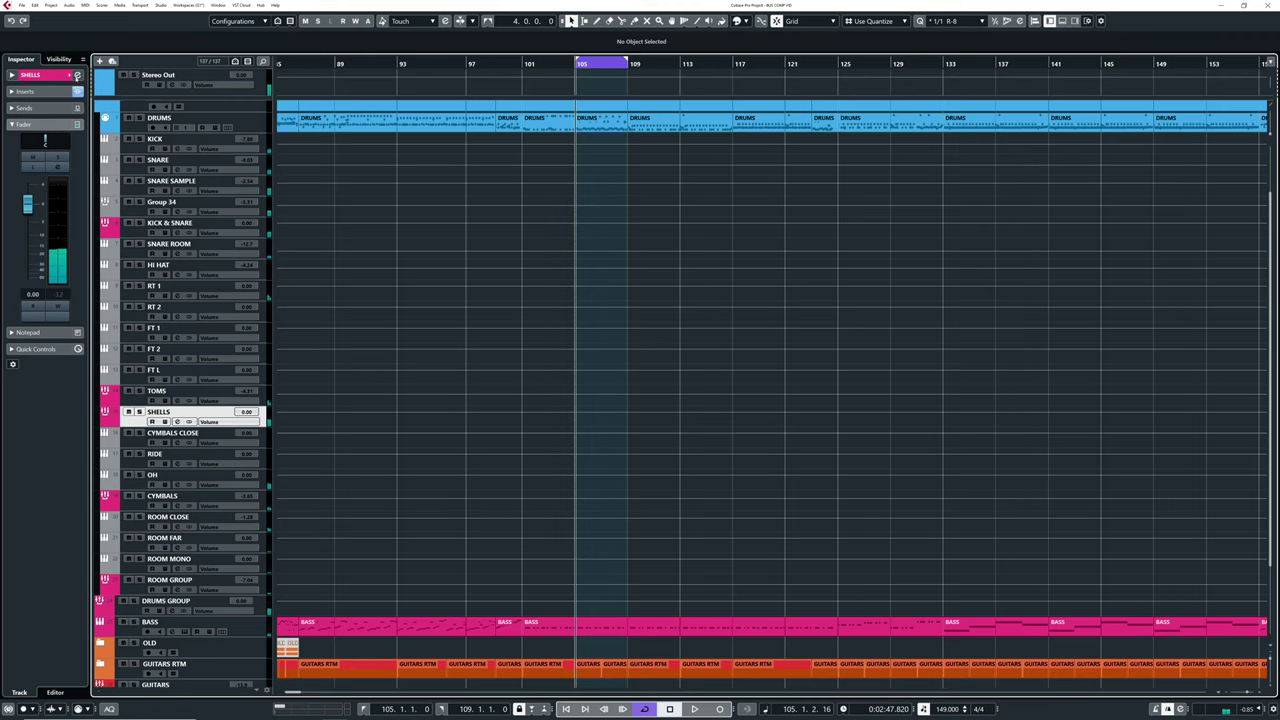
left_click(77, 75)
left_click(472, 268)
type("rack")
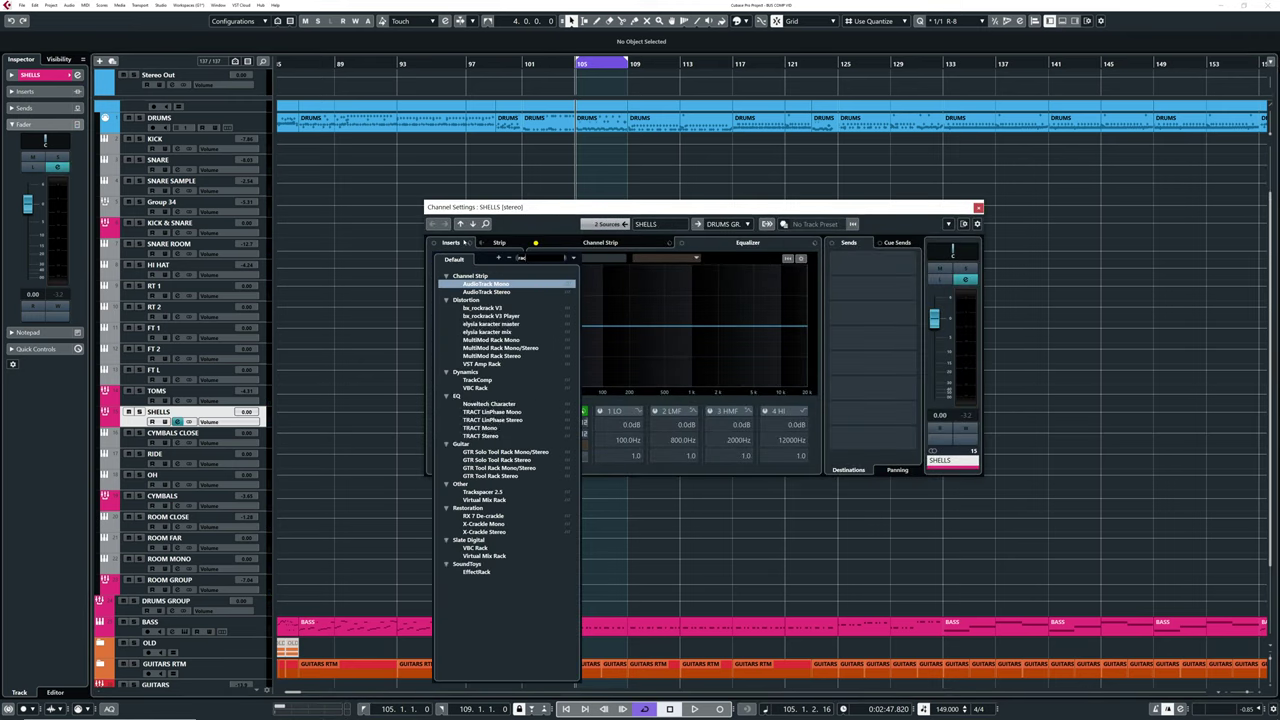
left_click(504, 436)
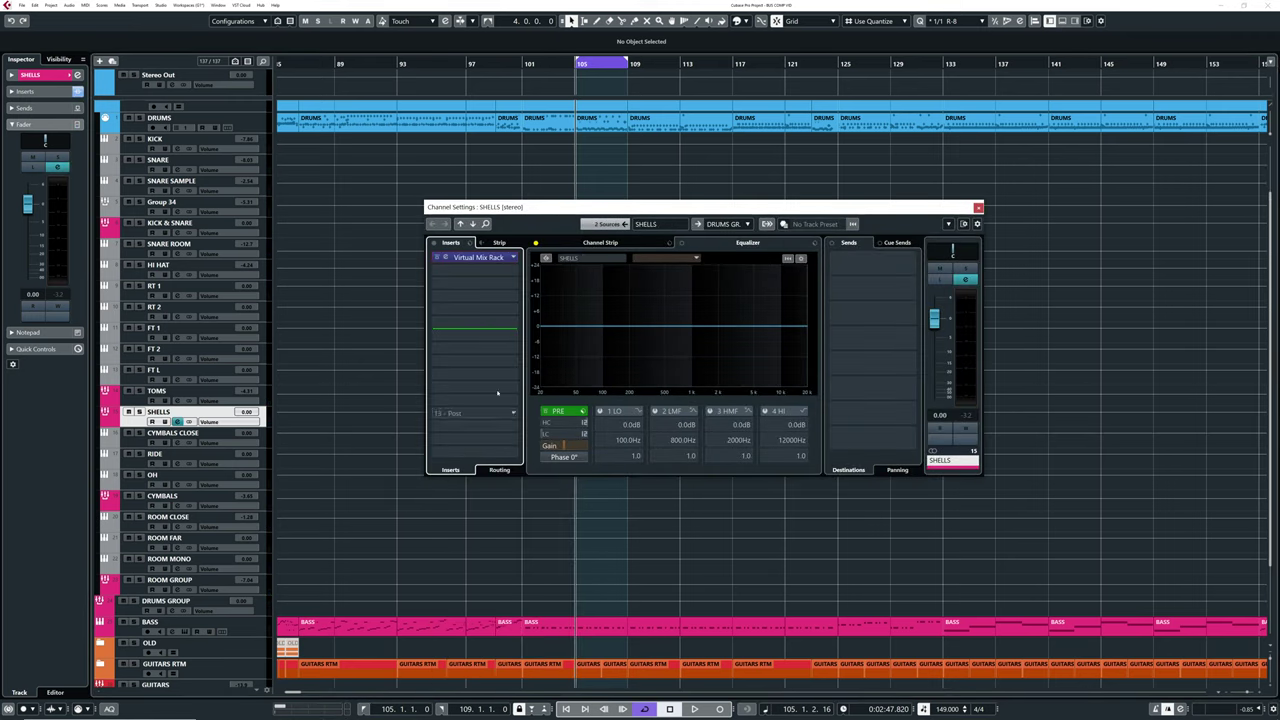
left_click_drag(736, 610, 490, 207)
- Load the FG-Stress module into the first empty slot of the Virtual Mix Rack
left_click_drag(557, 311, 556, 444)
scroll(541, 419, "down", 1)
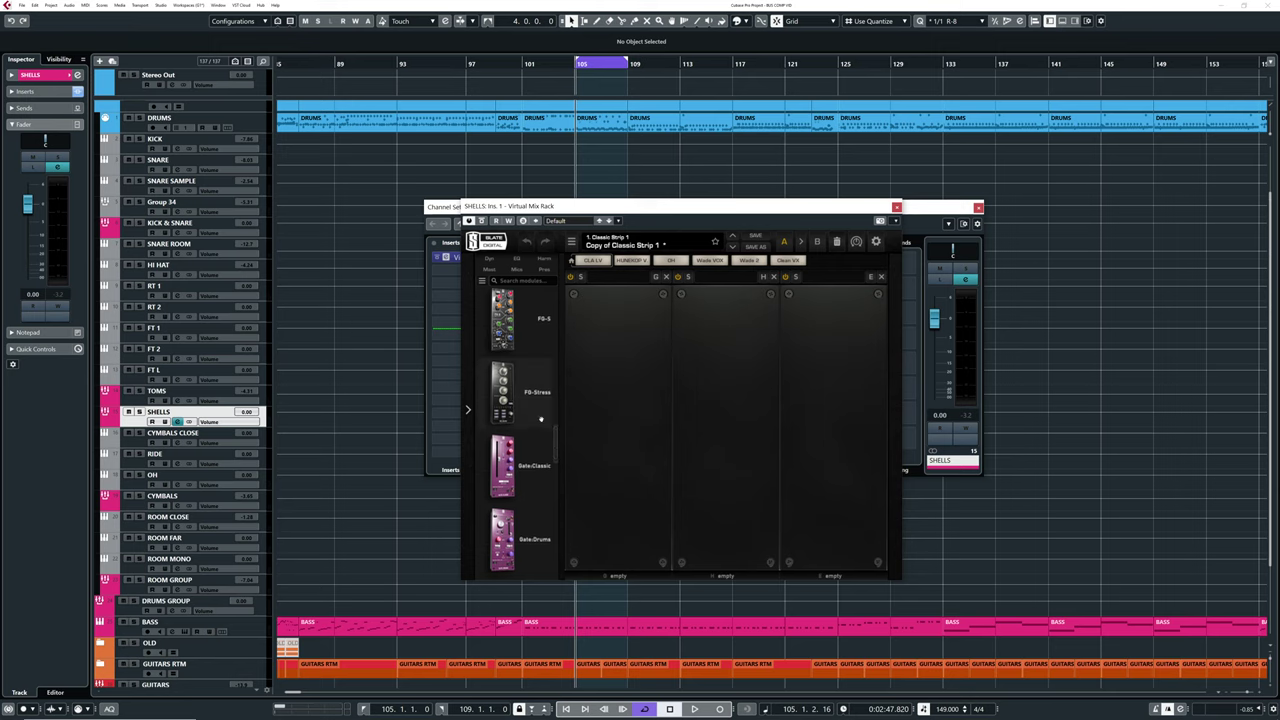
double_click(535, 410)
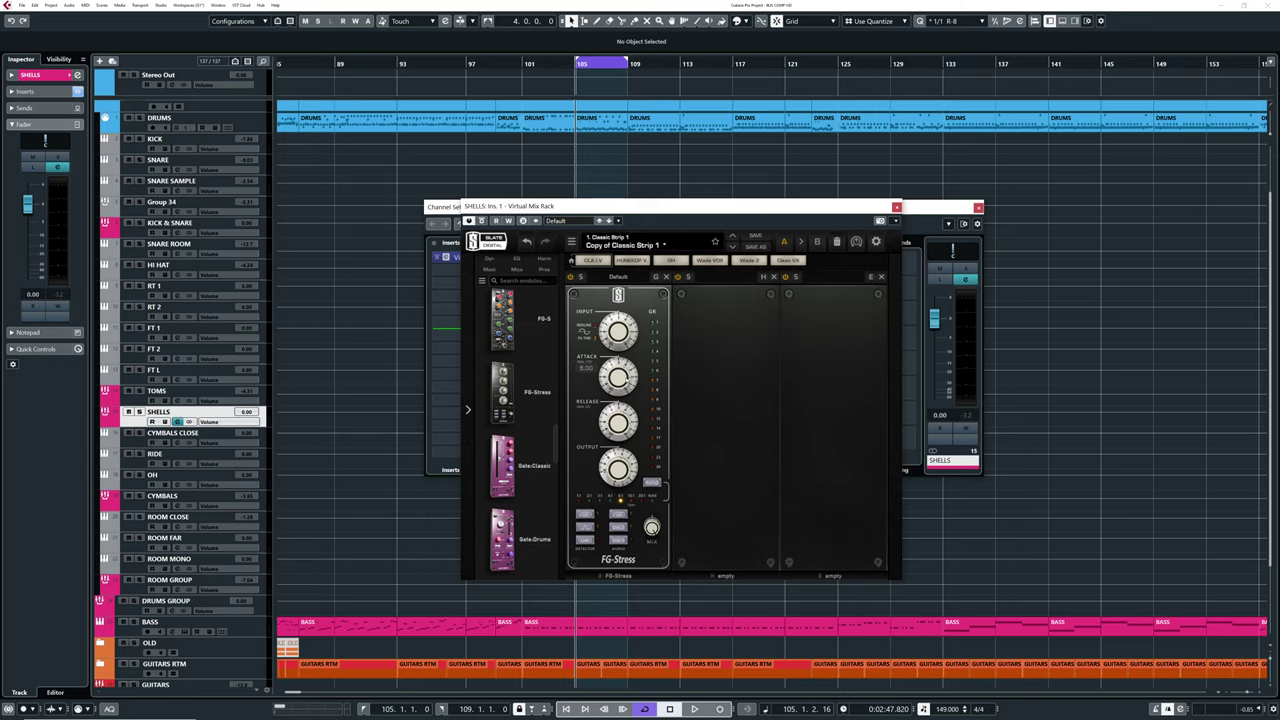
- Adjust the FG-Stress attack and ratio, set its release to 0.00, and audition SHELLS in solo and in the full mix
left_click_drag(618, 376, 633, 313)
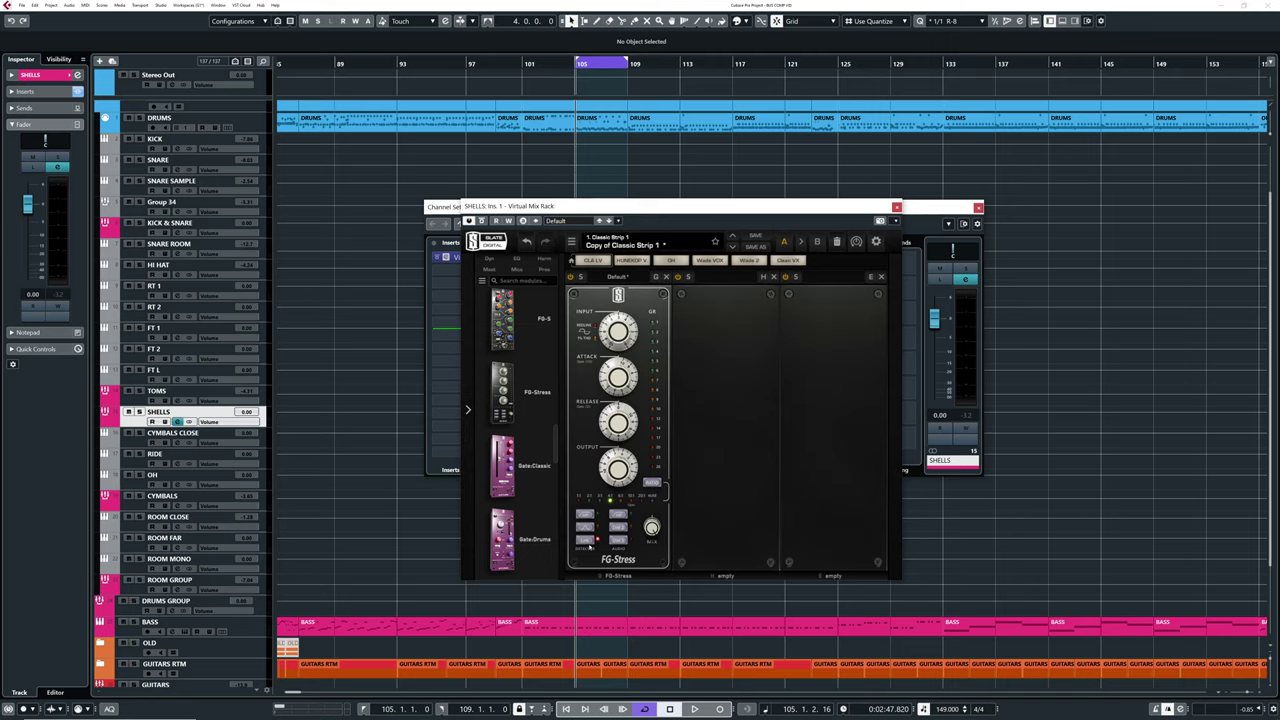
key("s")
key("space")
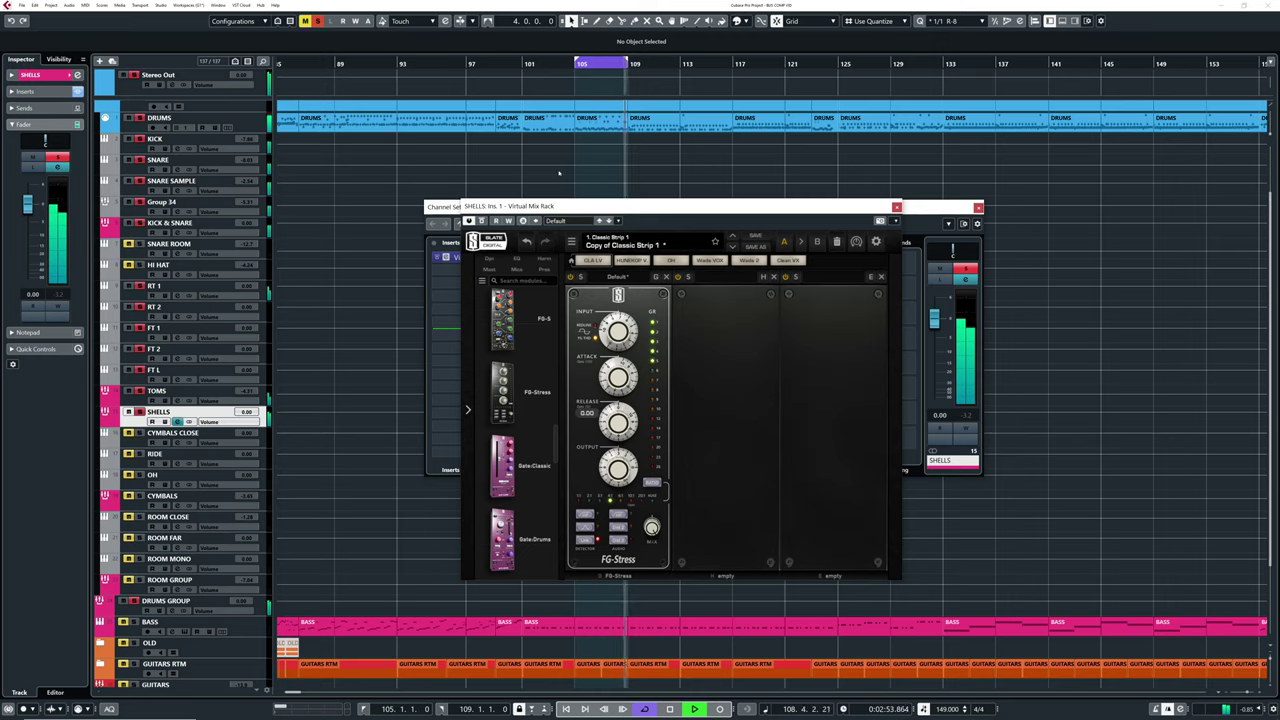
left_click(318, 21)
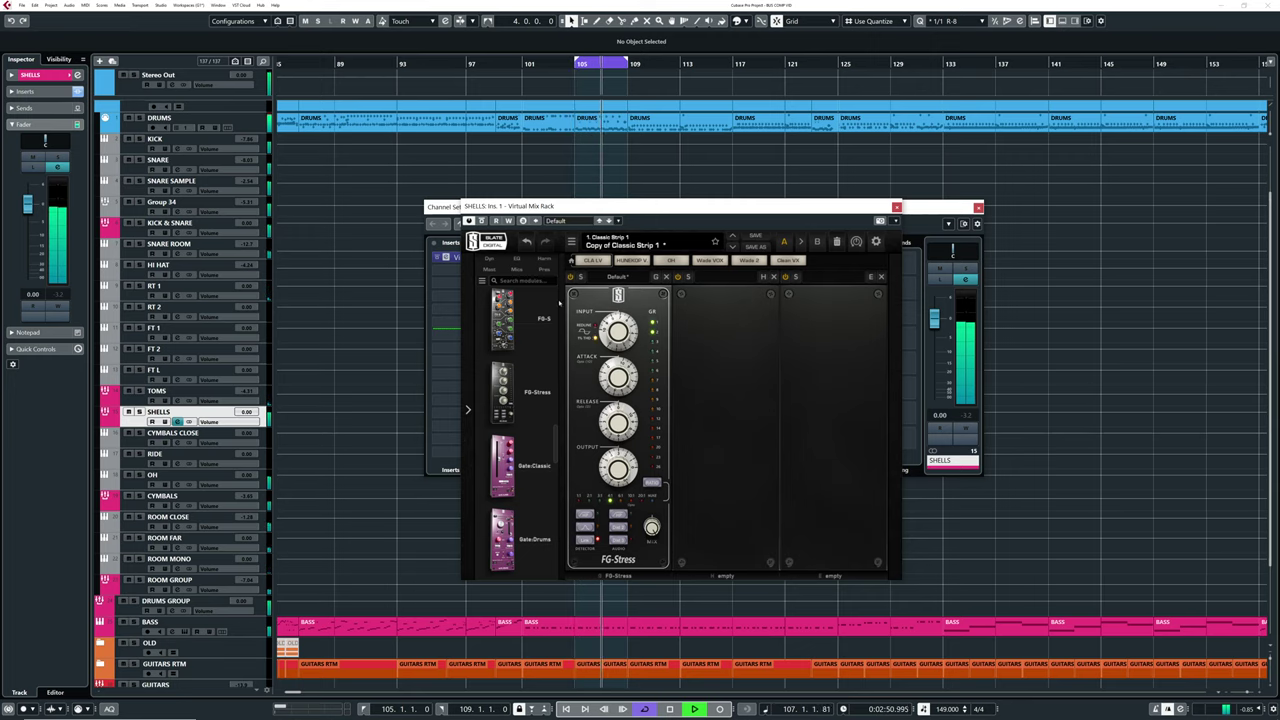
- Solo SHELLS again, adjust the FG-Stress output and switch the module back on during playback
key("s")
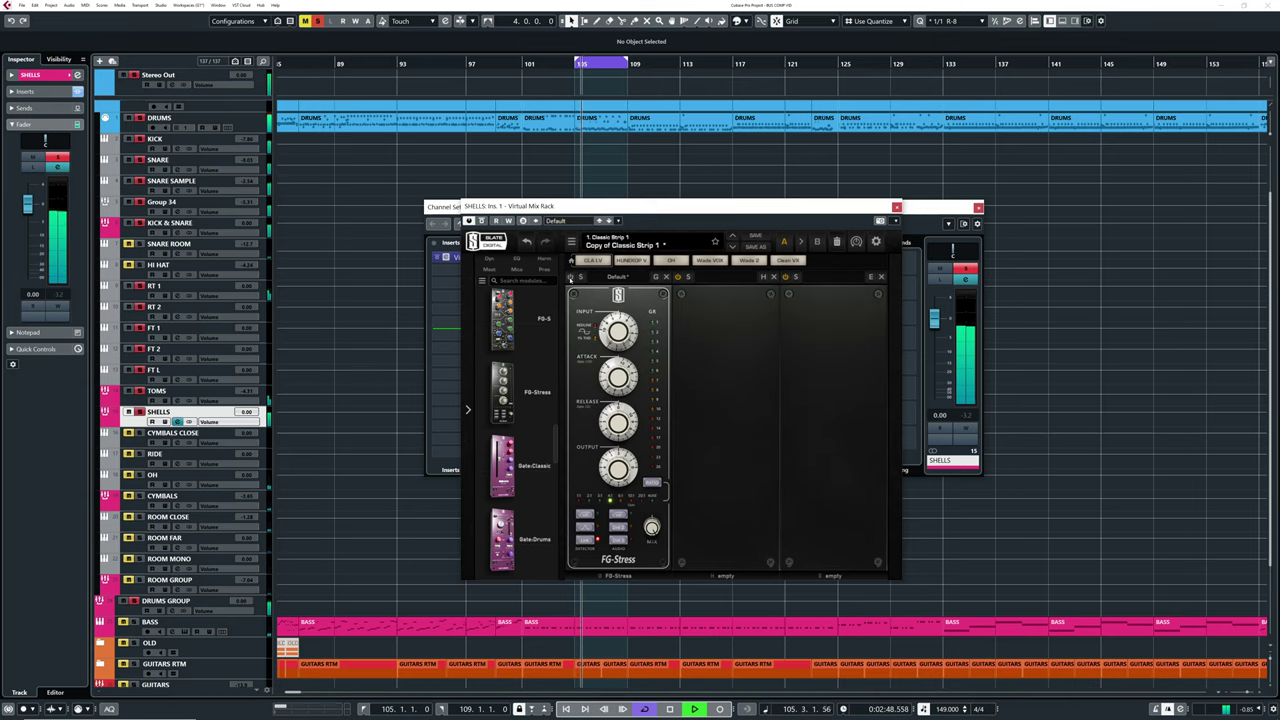
left_click_drag(618, 467, 618, 478)
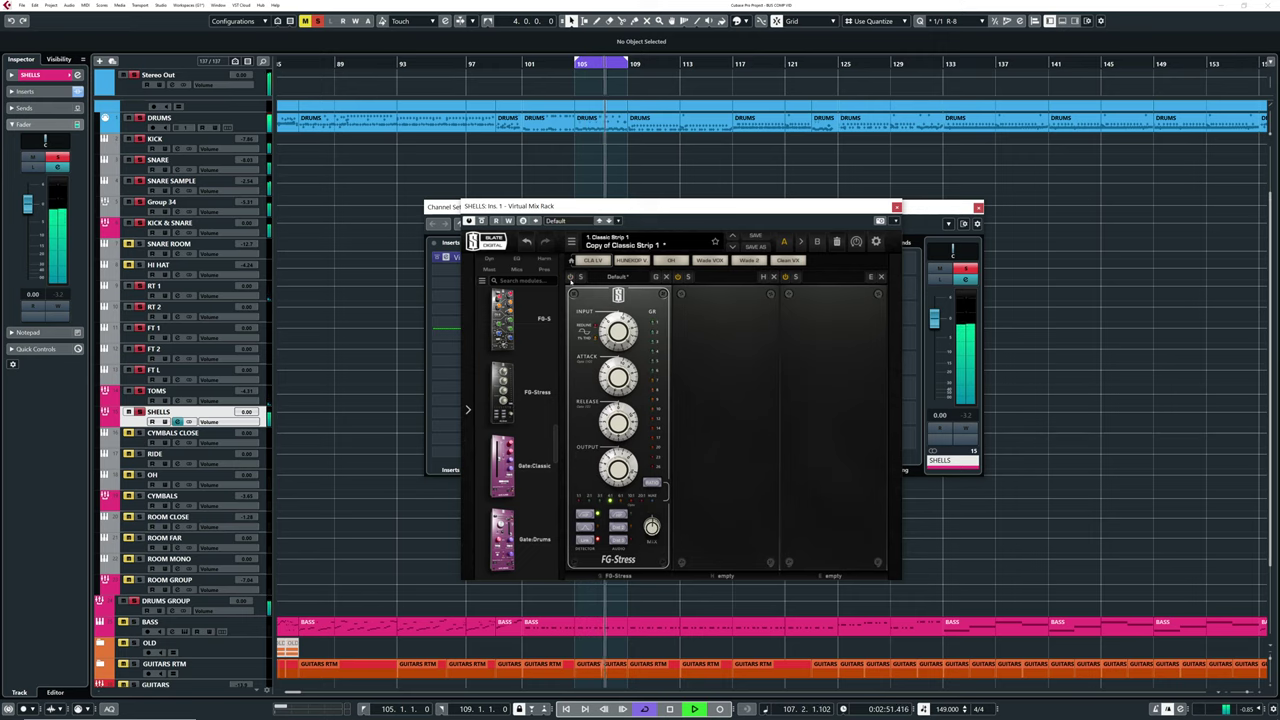
left_click(570, 277)
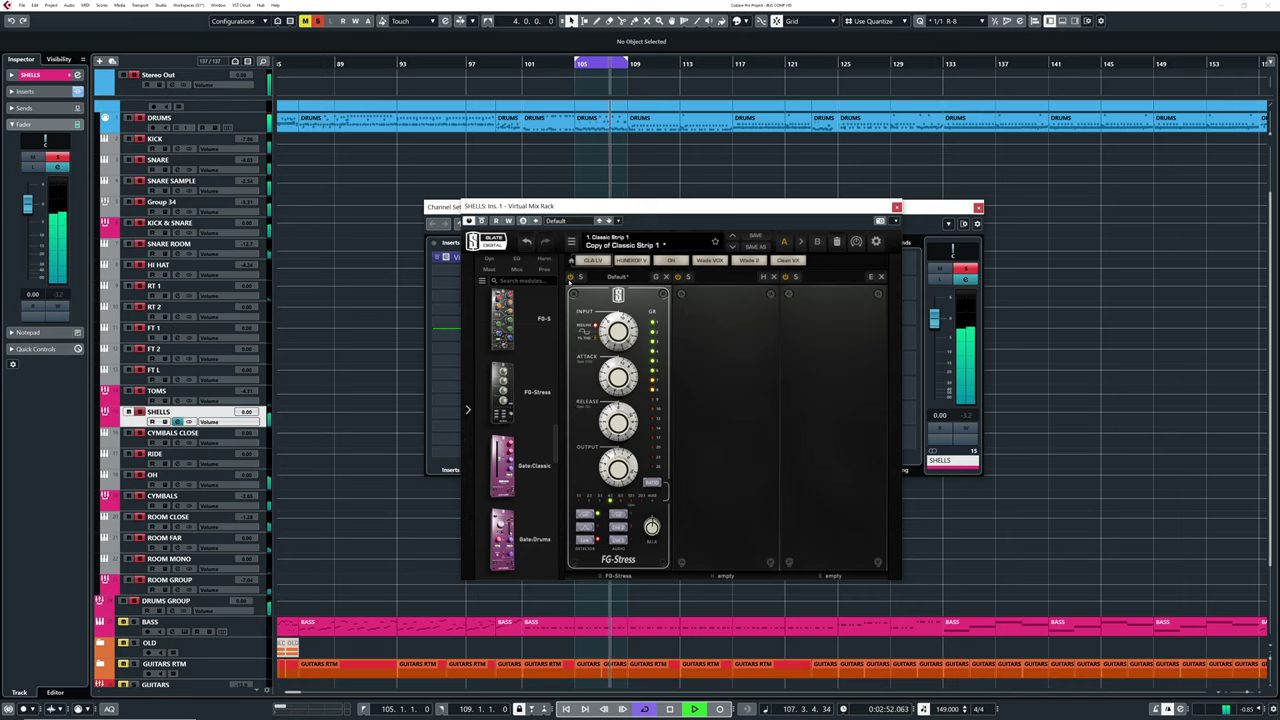
- Close the Virtual Mix Rack on SHELLS and load one with the FG-116 Modern module into the second insert slot of CYMBALS
key("space")
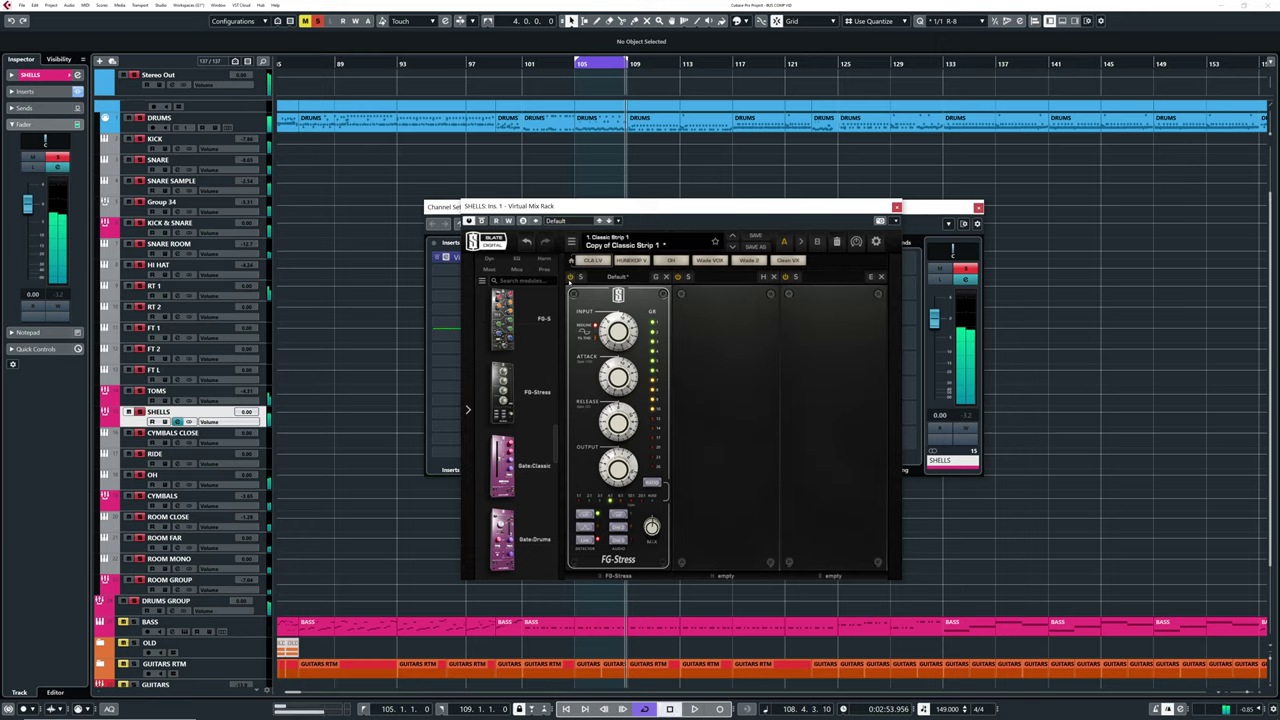
left_click(896, 207)
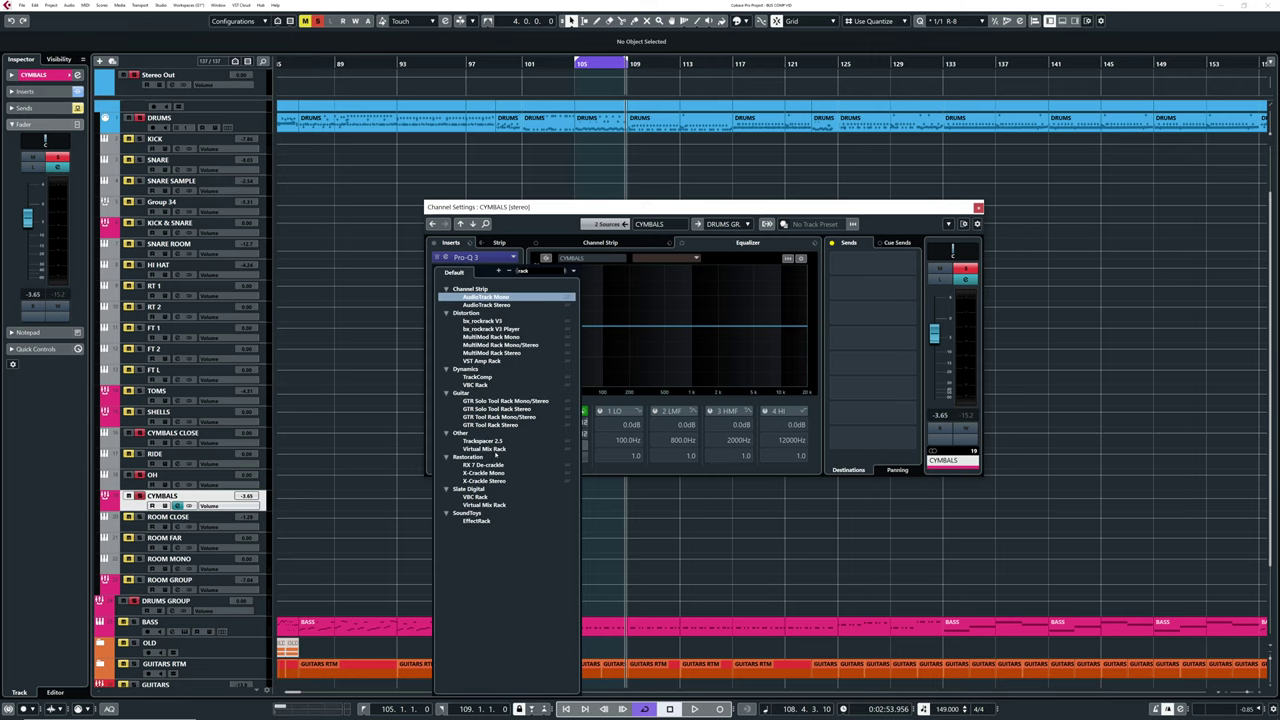
left_click(495, 449)
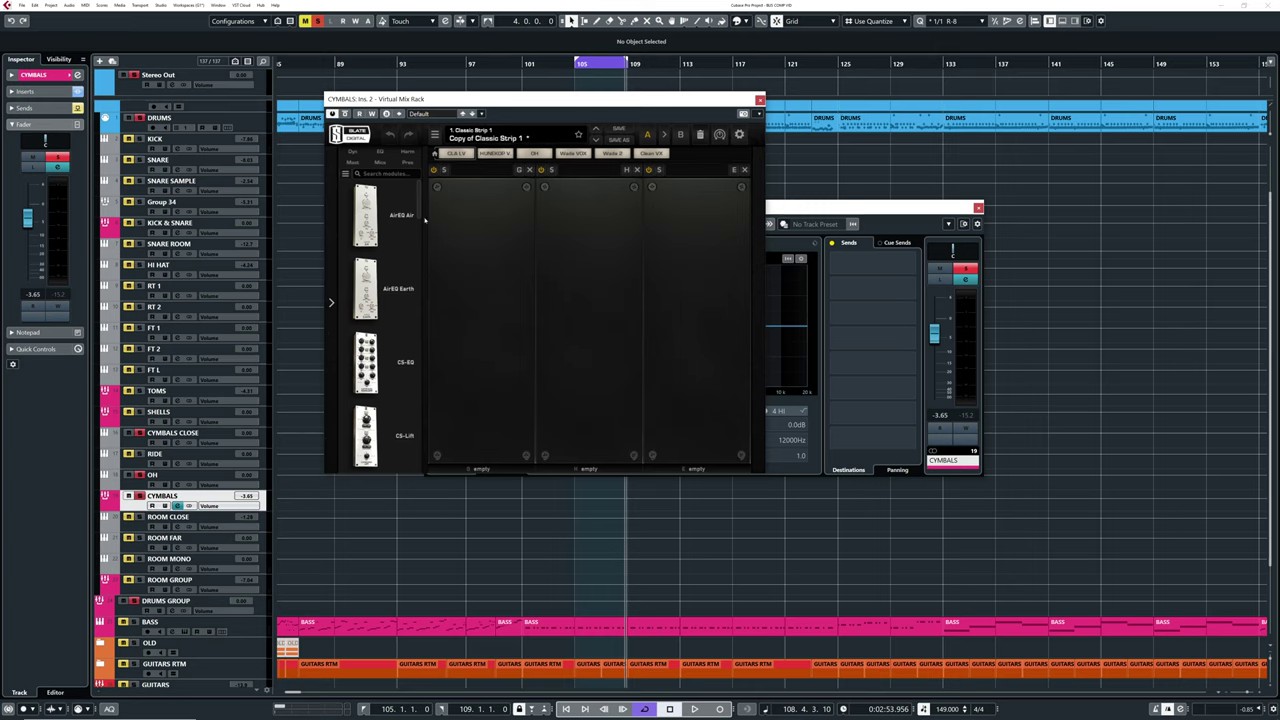
scroll(405, 250, "down", 10)
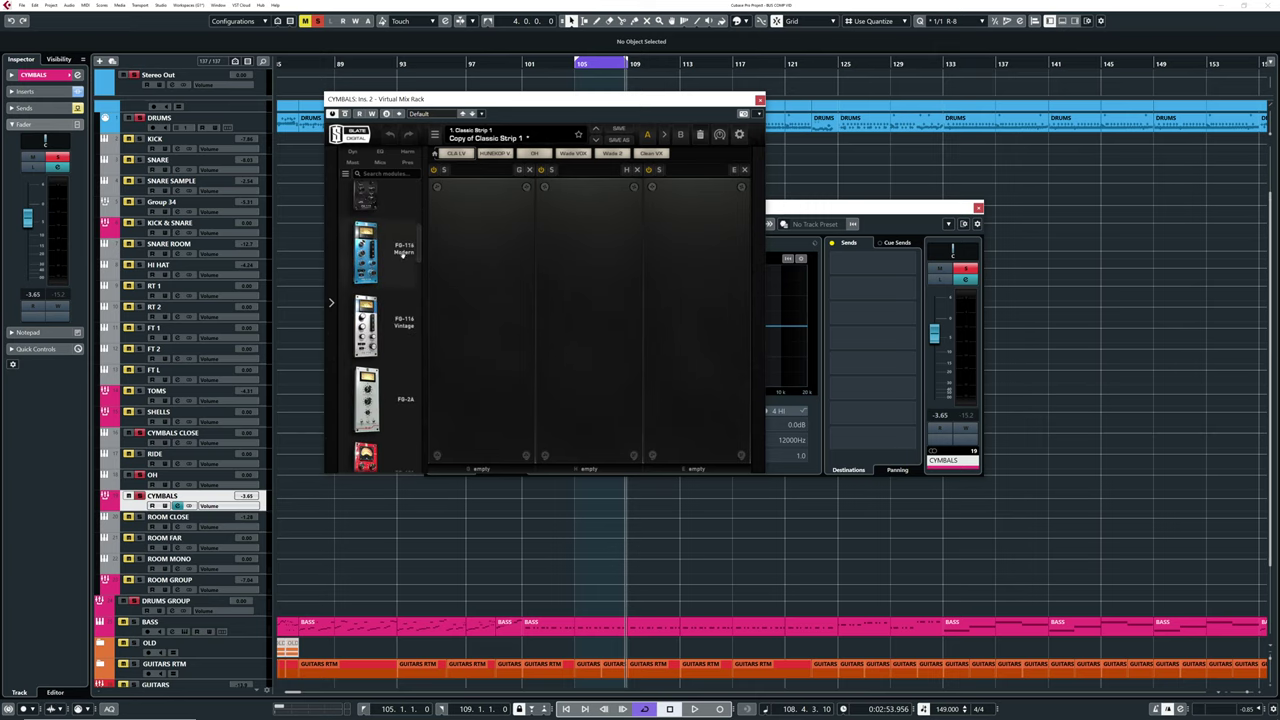
double_click(403, 256)
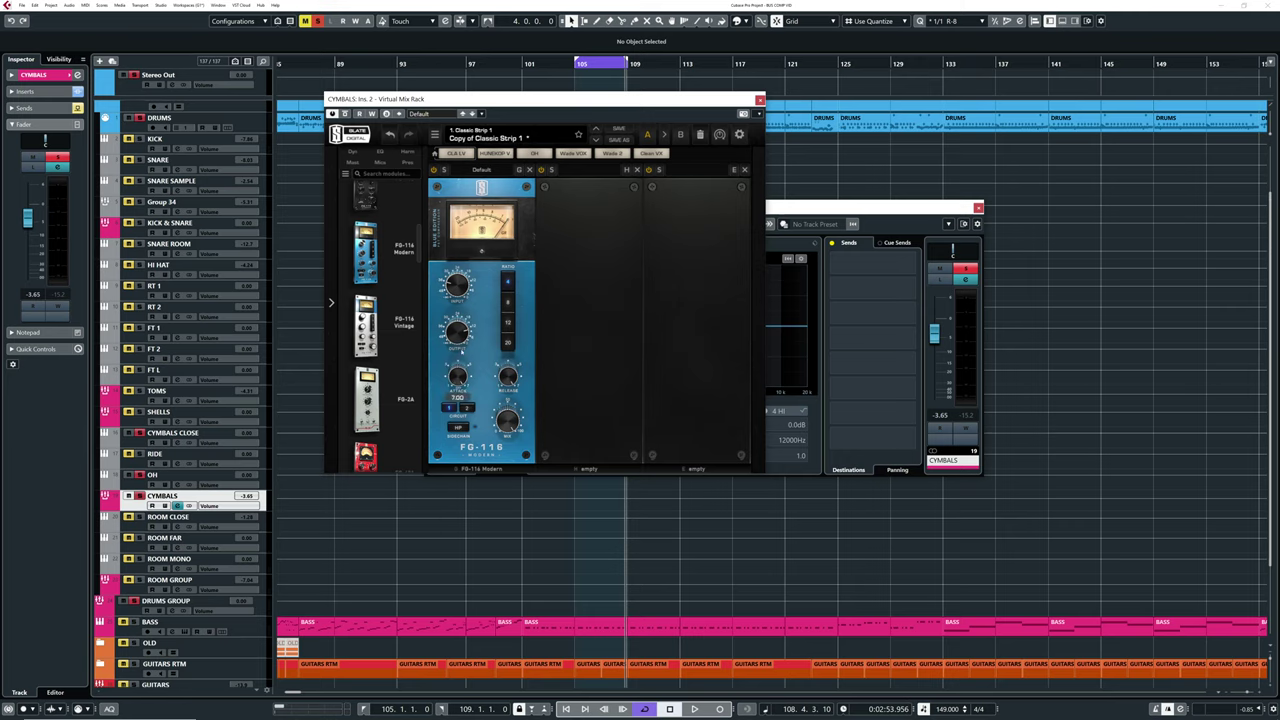
- Adjust the FG-116 Modern input and output levels on CYMBALS during playback
key("space")
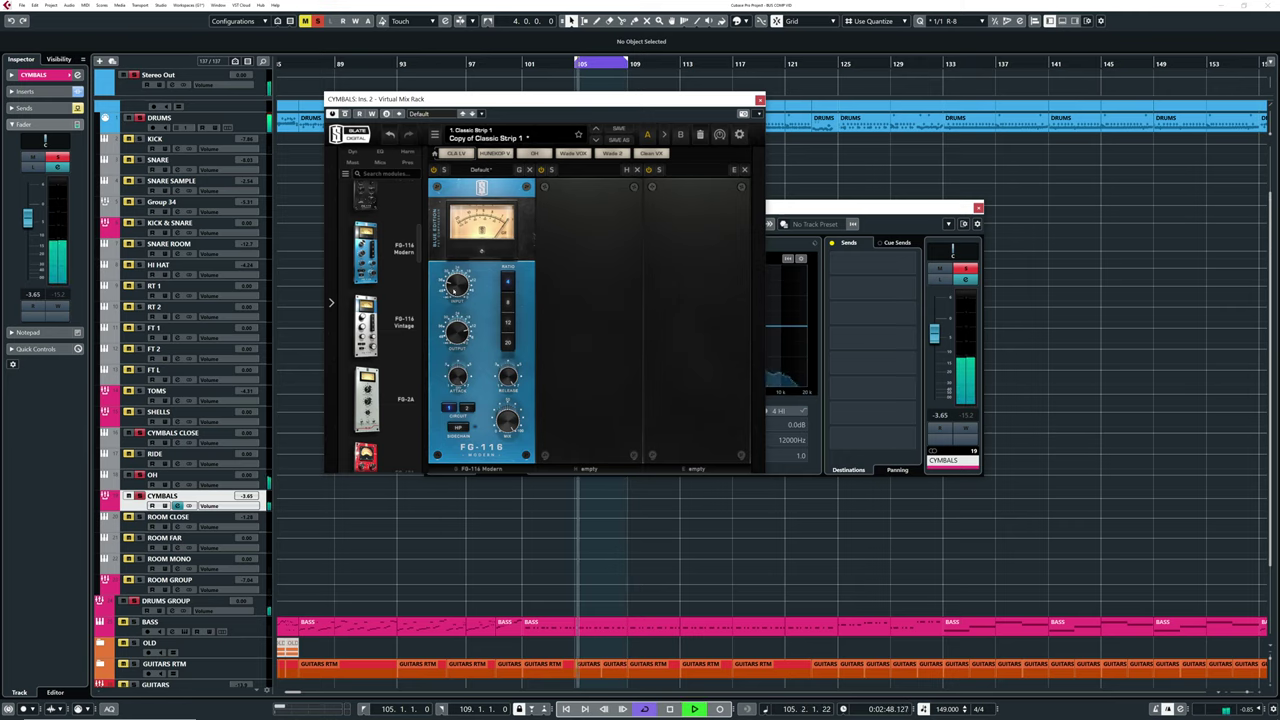
left_click_drag(456, 285, 456, 272)
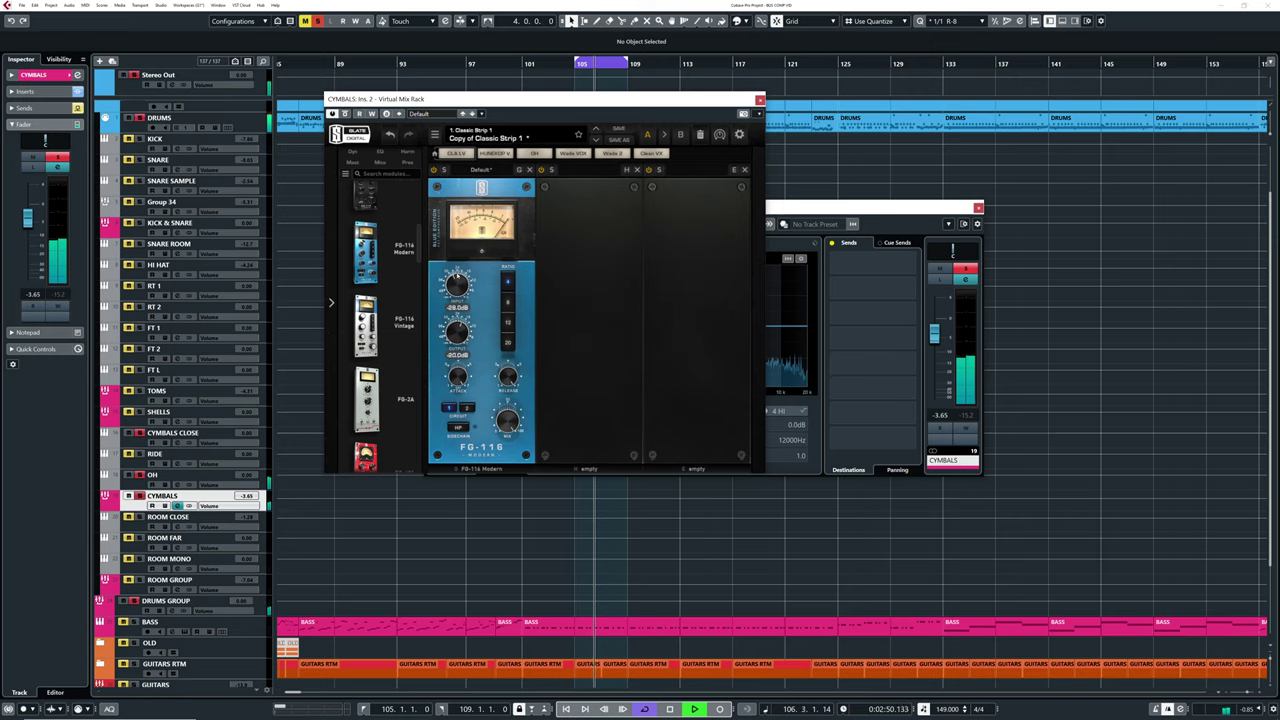
left_click_drag(456, 332, 456, 328)
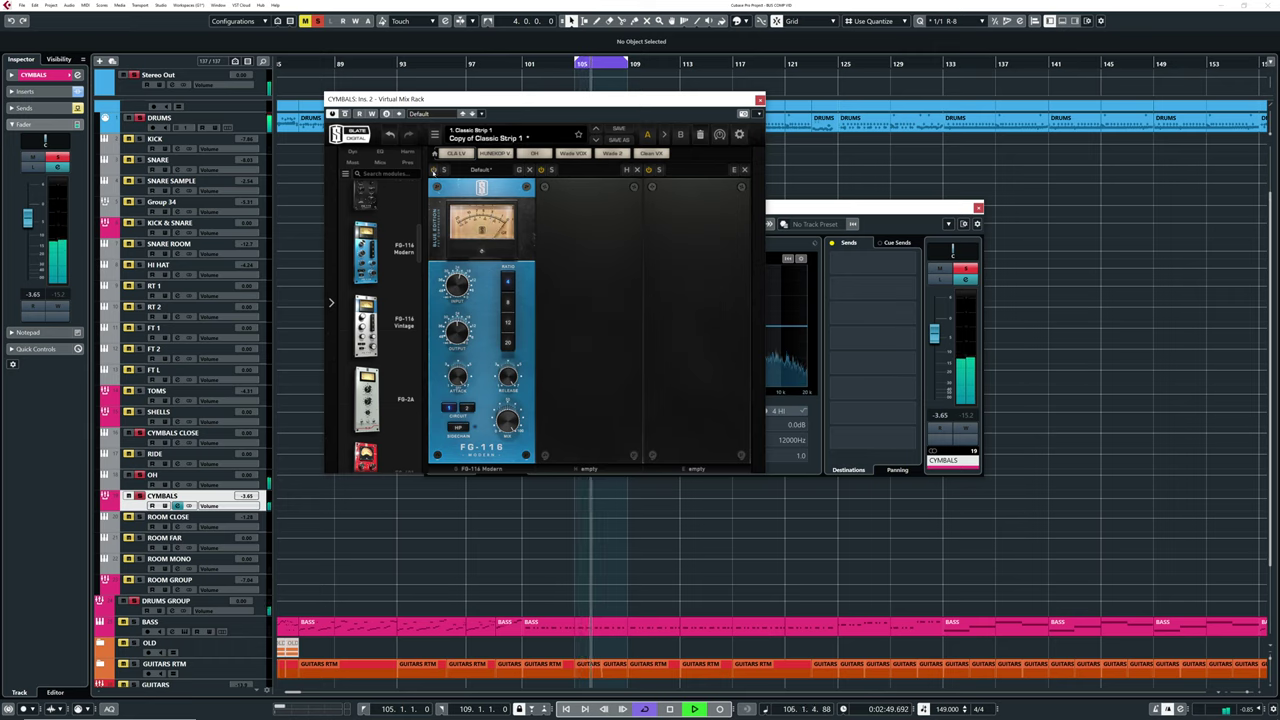
mouse_move(452, 286)
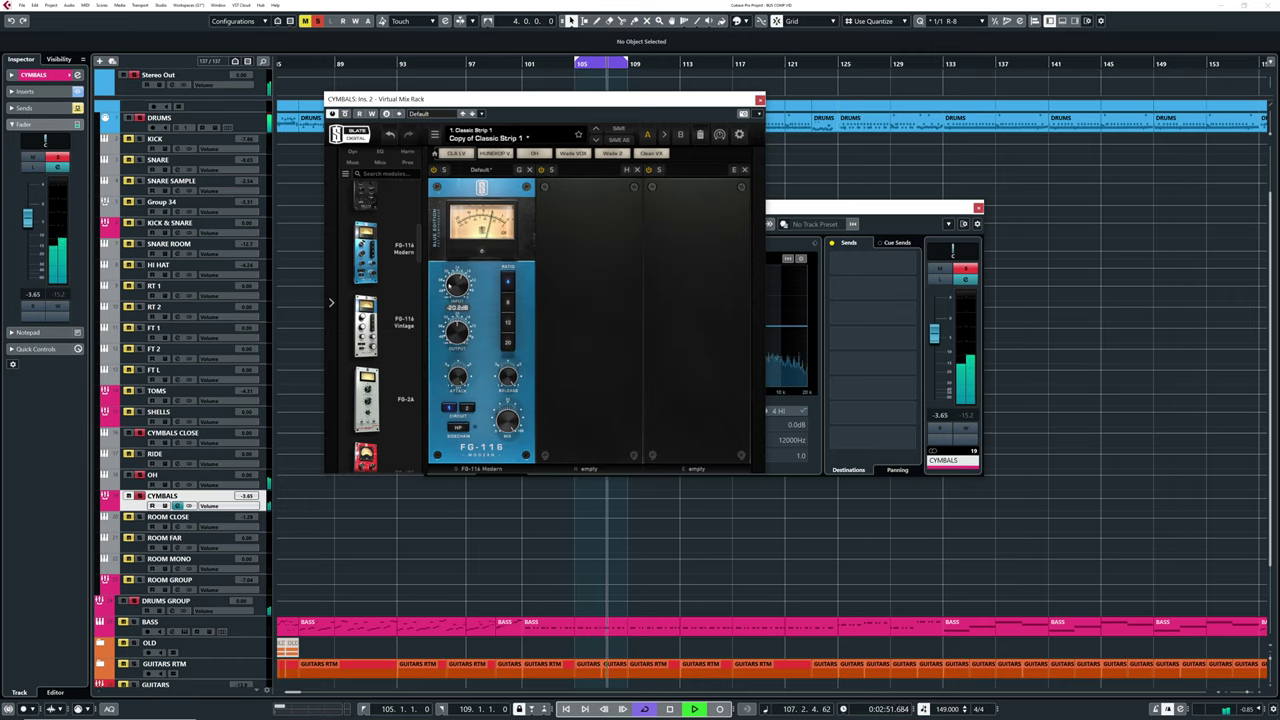
mouse_move(451, 330)
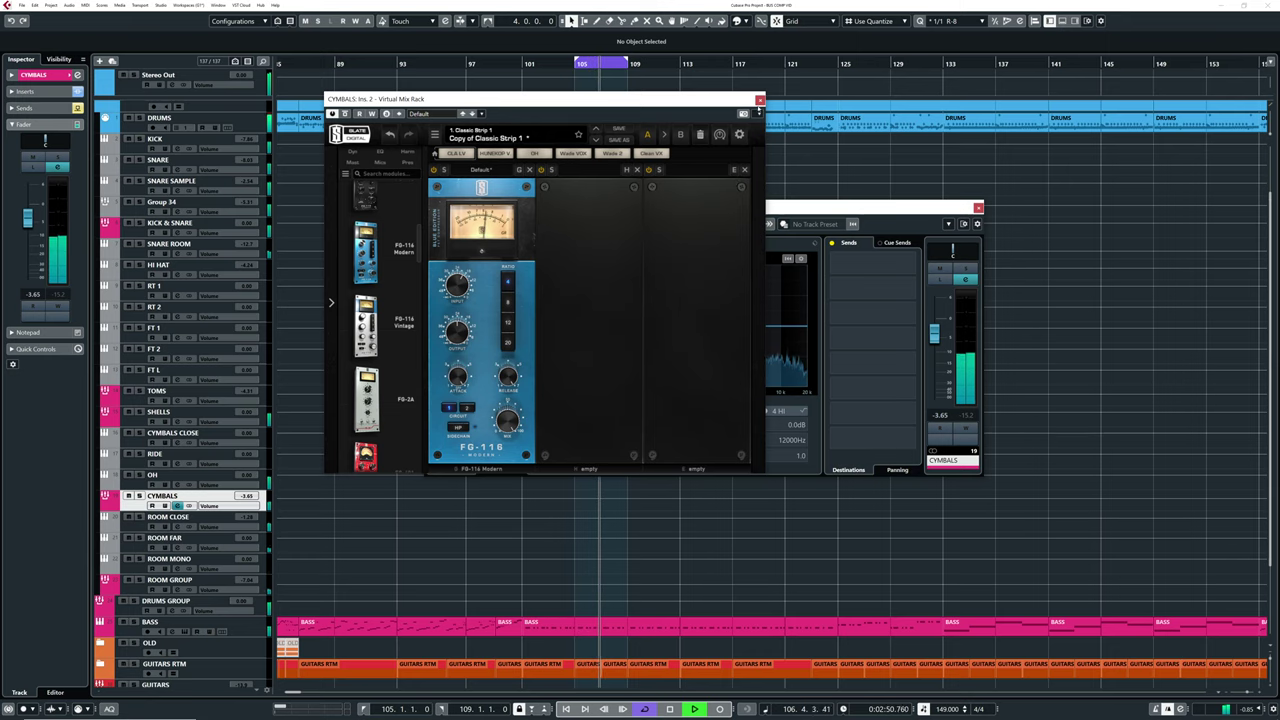
- Close the rack, solo CYMBALS again and replace the Virtual Mix Rack in its second insert slot with Pro-C 2
left_click(759, 100)
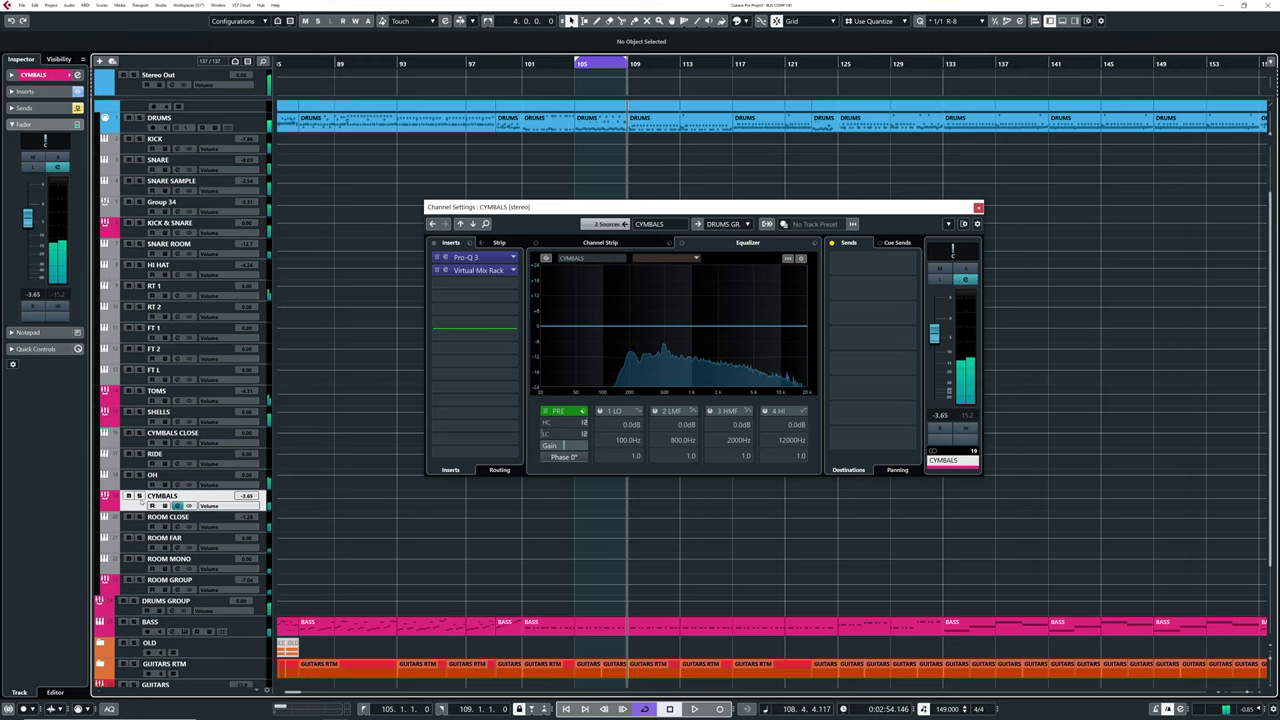
left_click(139, 496)
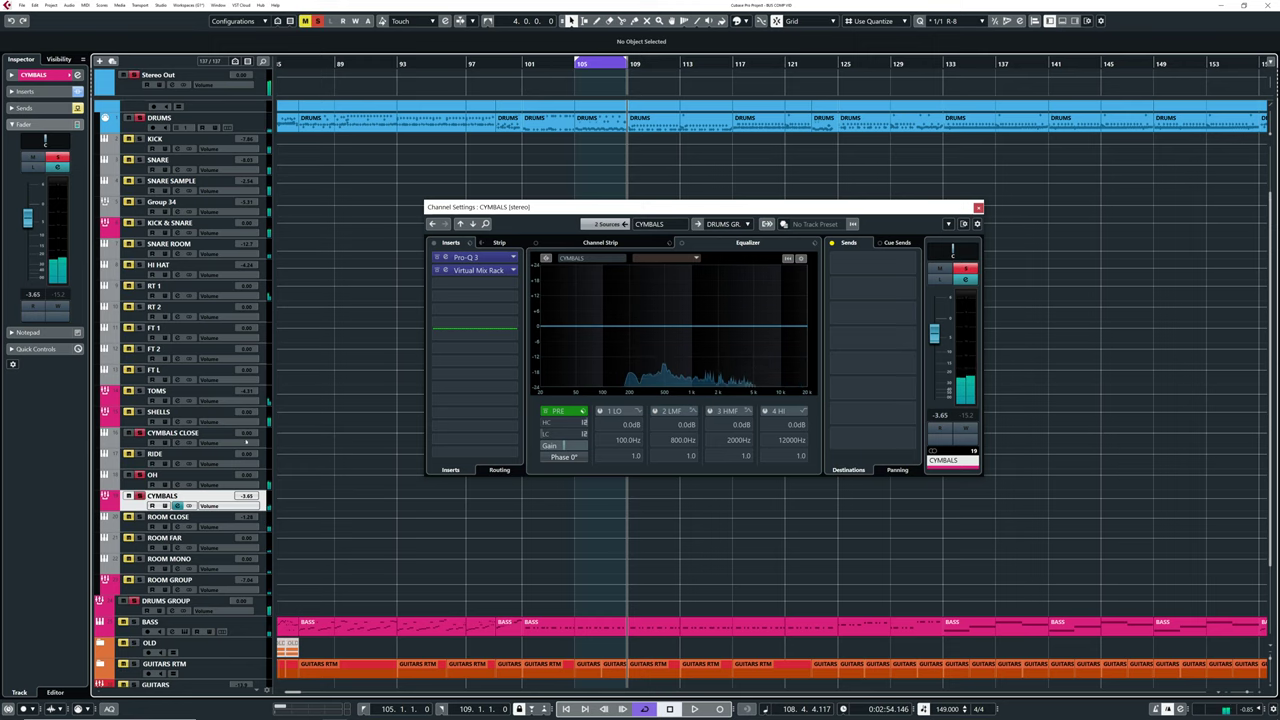
left_click(447, 272)
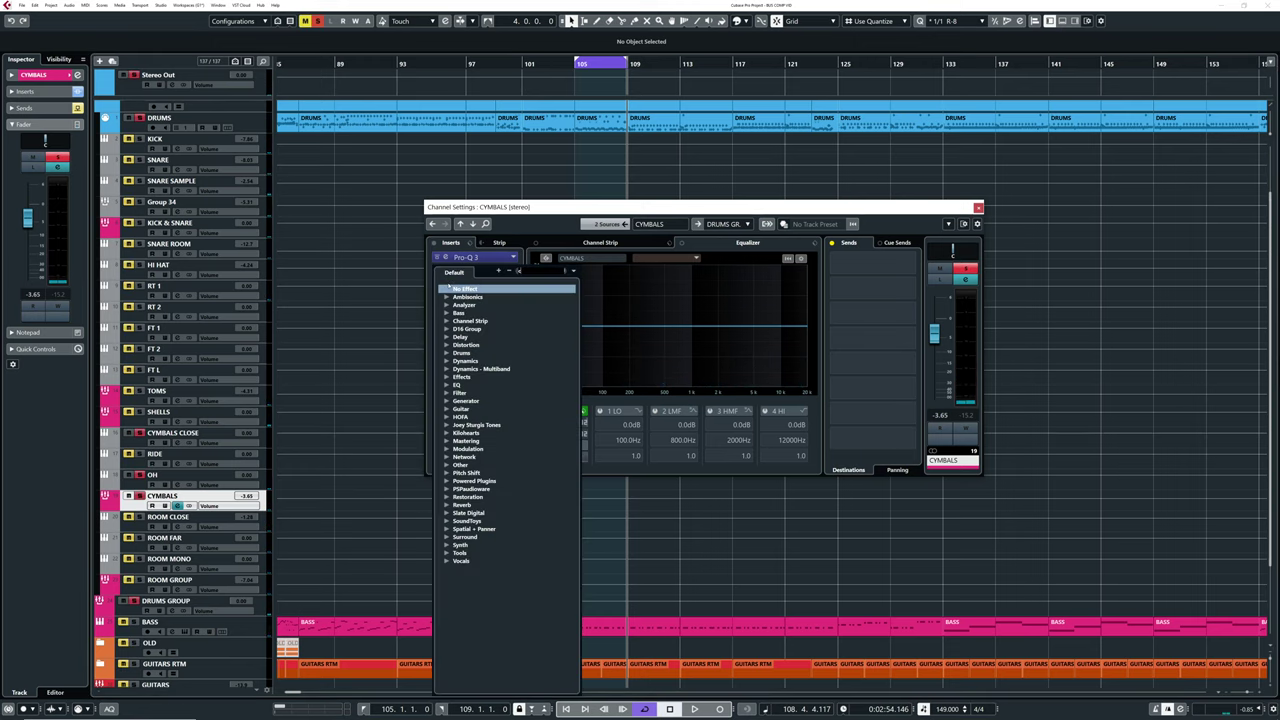
type("pro-c")
left_click(460, 290)
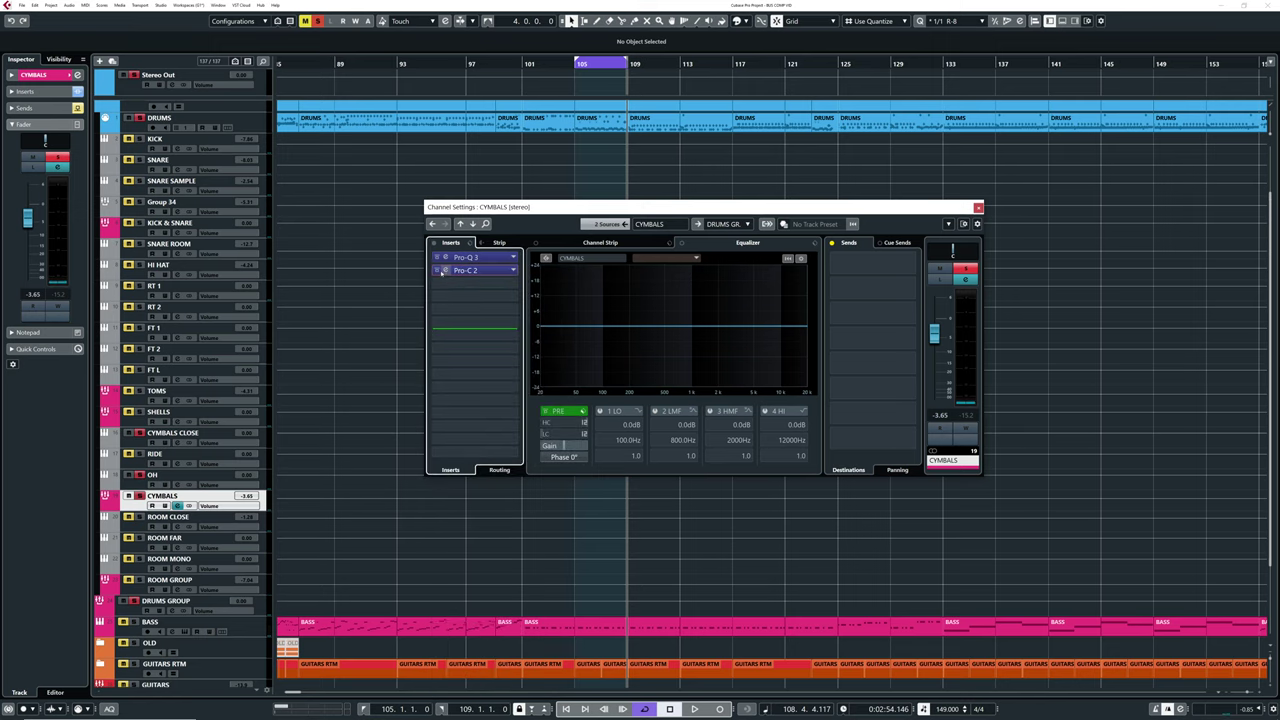
left_click(444, 271)
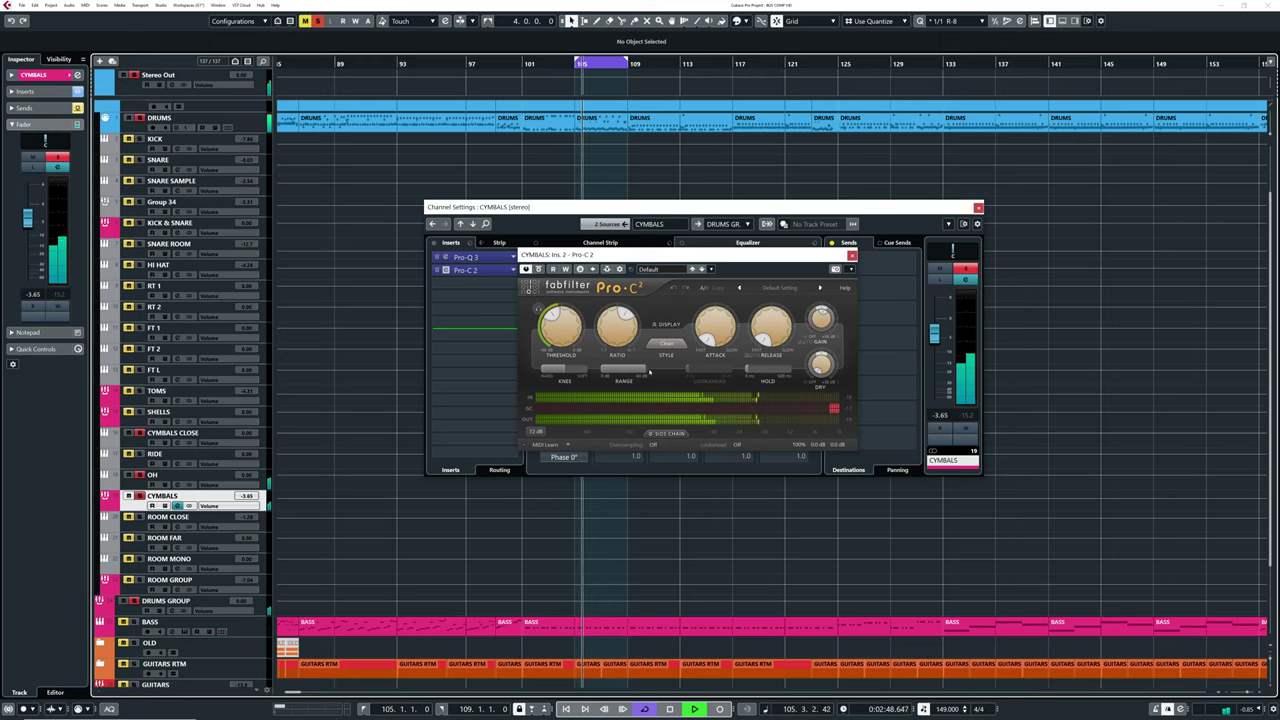
- Toggle the Pro-C 2 bypass on soloed CYMBALS, and clear the solo to audition the compression in the full mix
left_click(538, 269)
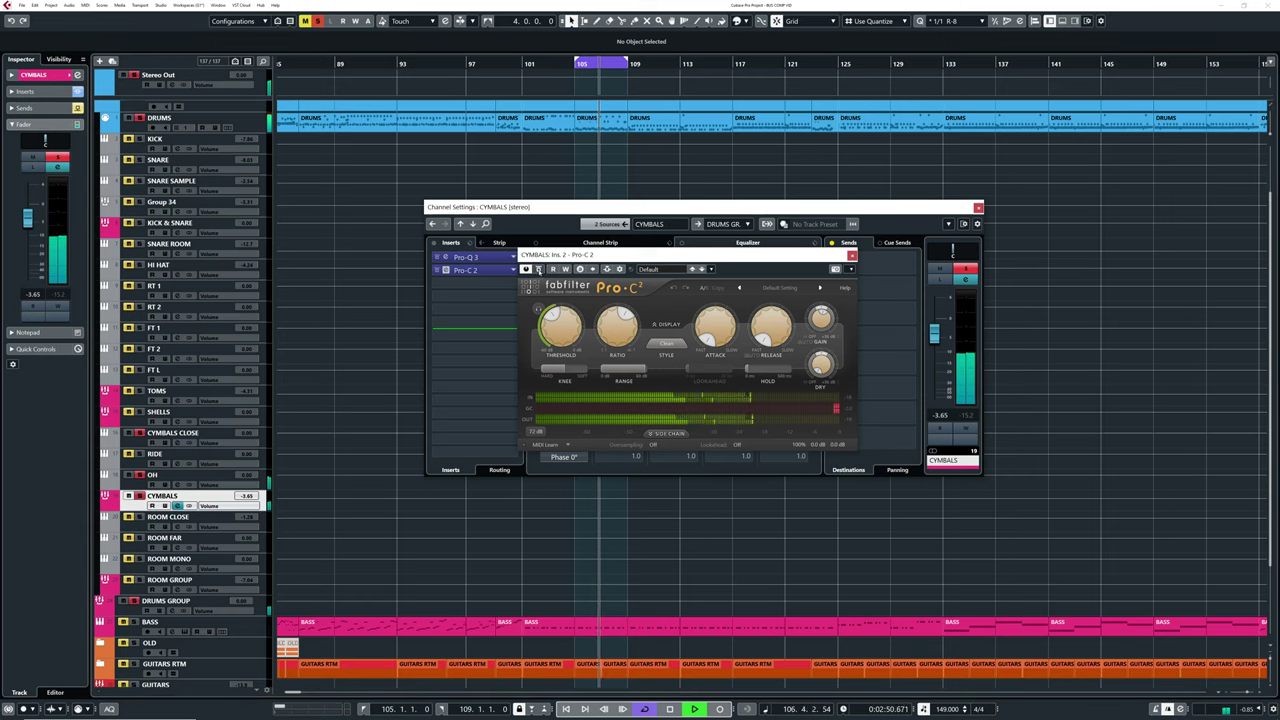
left_click(317, 21)
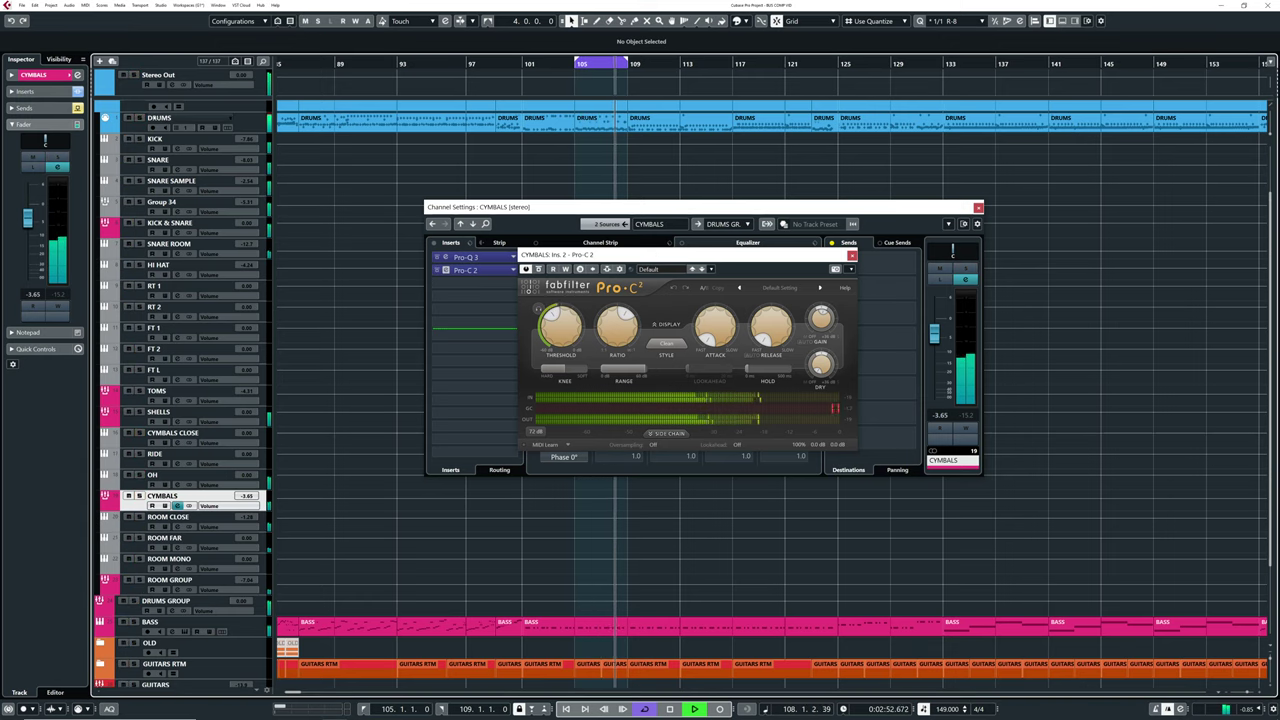
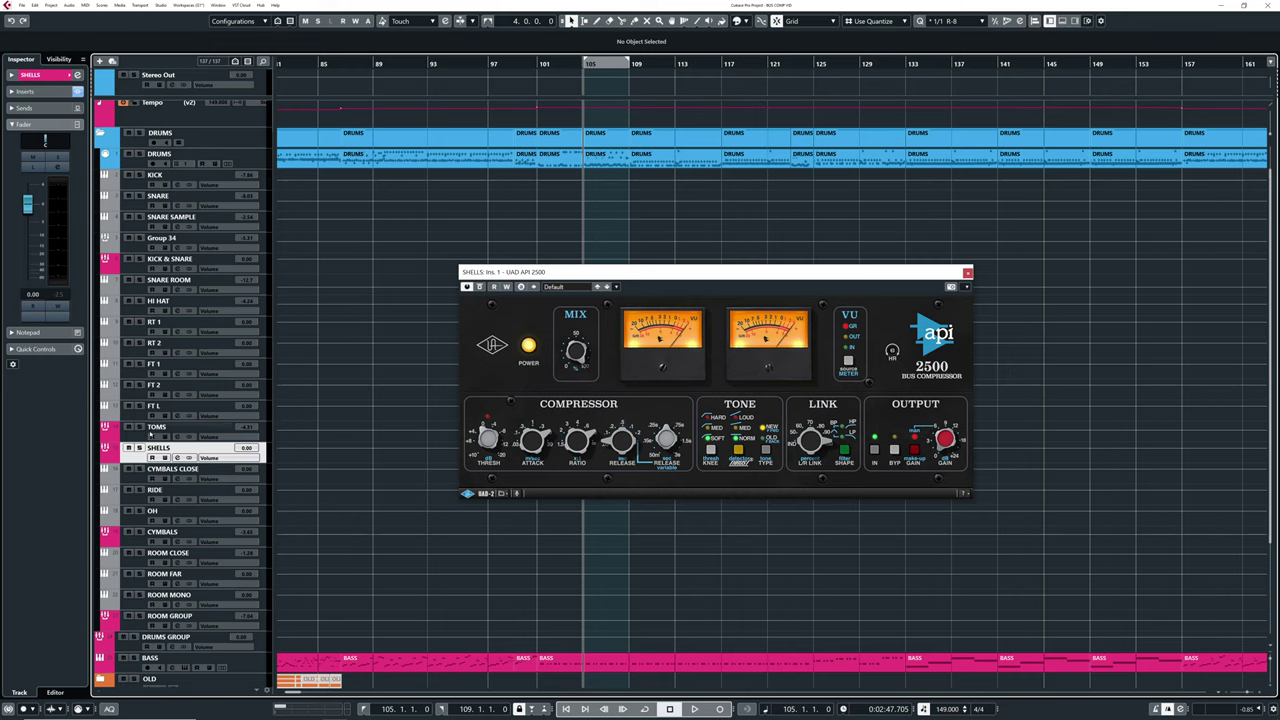
- Compare SHELLS with the UAD API 2500 bypassed and active during playback, toggling the group's solo
key("s")
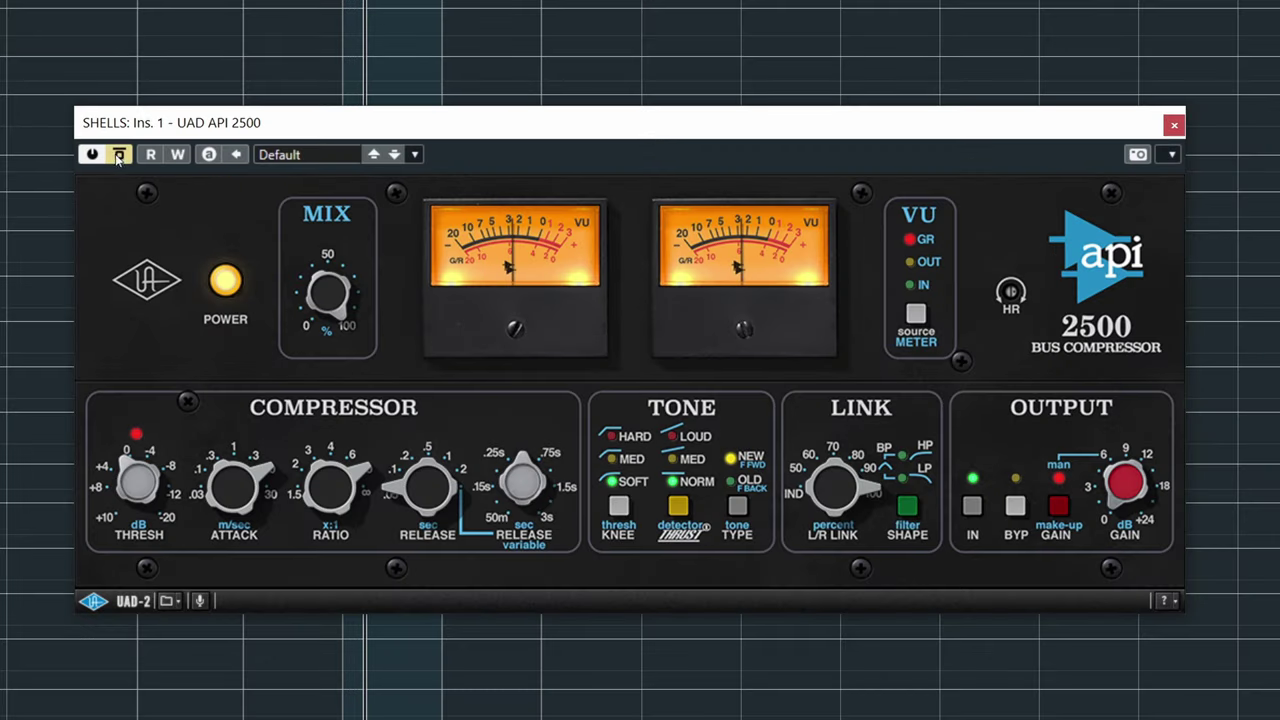
left_click(120, 156)
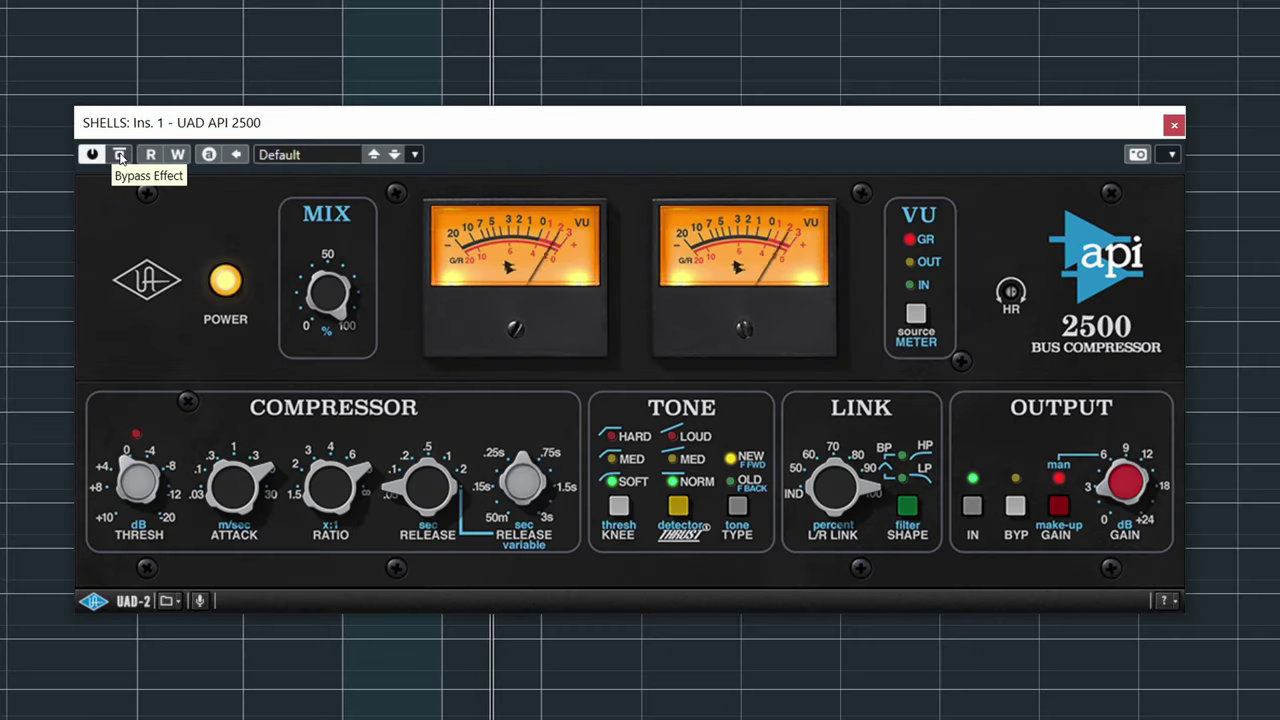
left_click(119, 155)
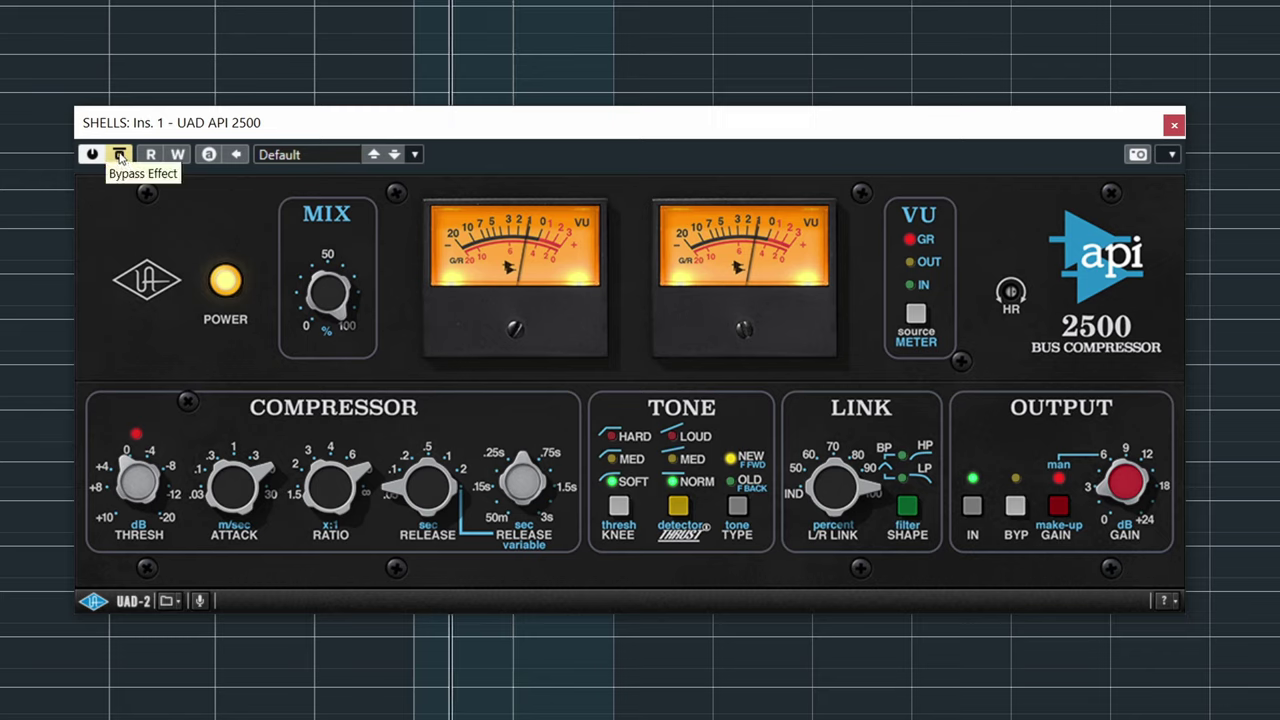
left_click(119, 156)
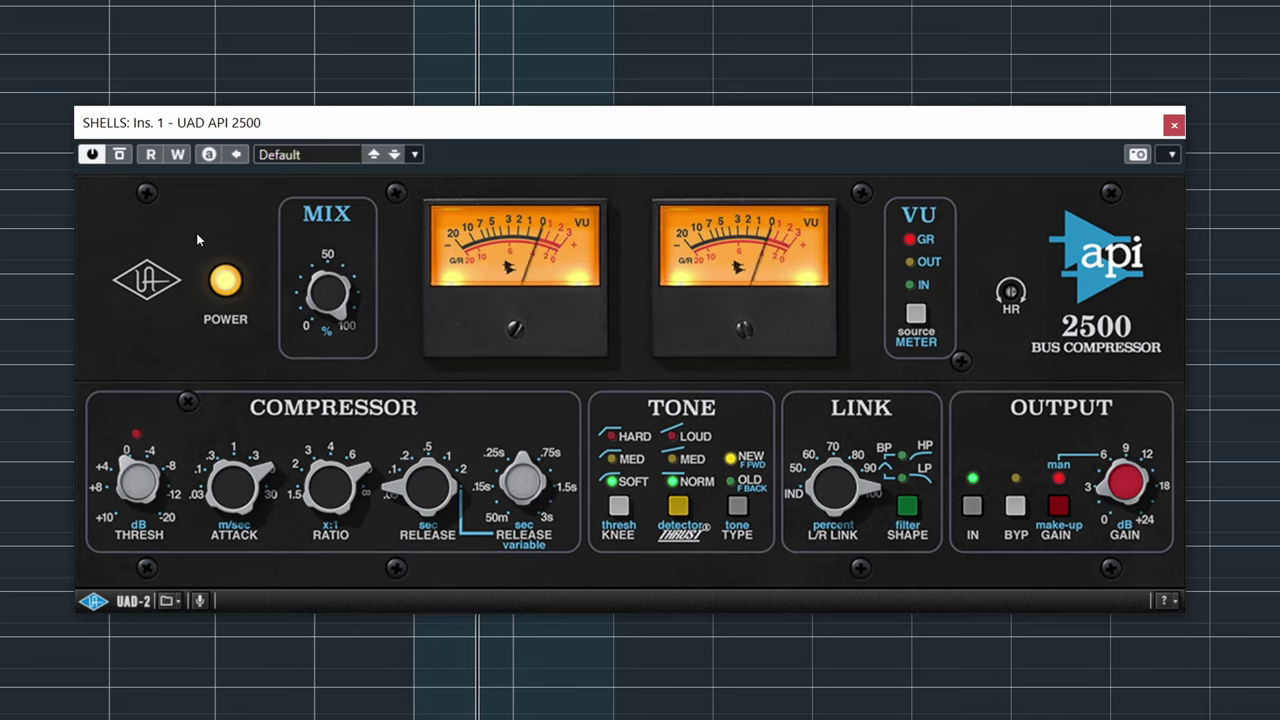
left_click(119, 156)
left_click(119, 156)
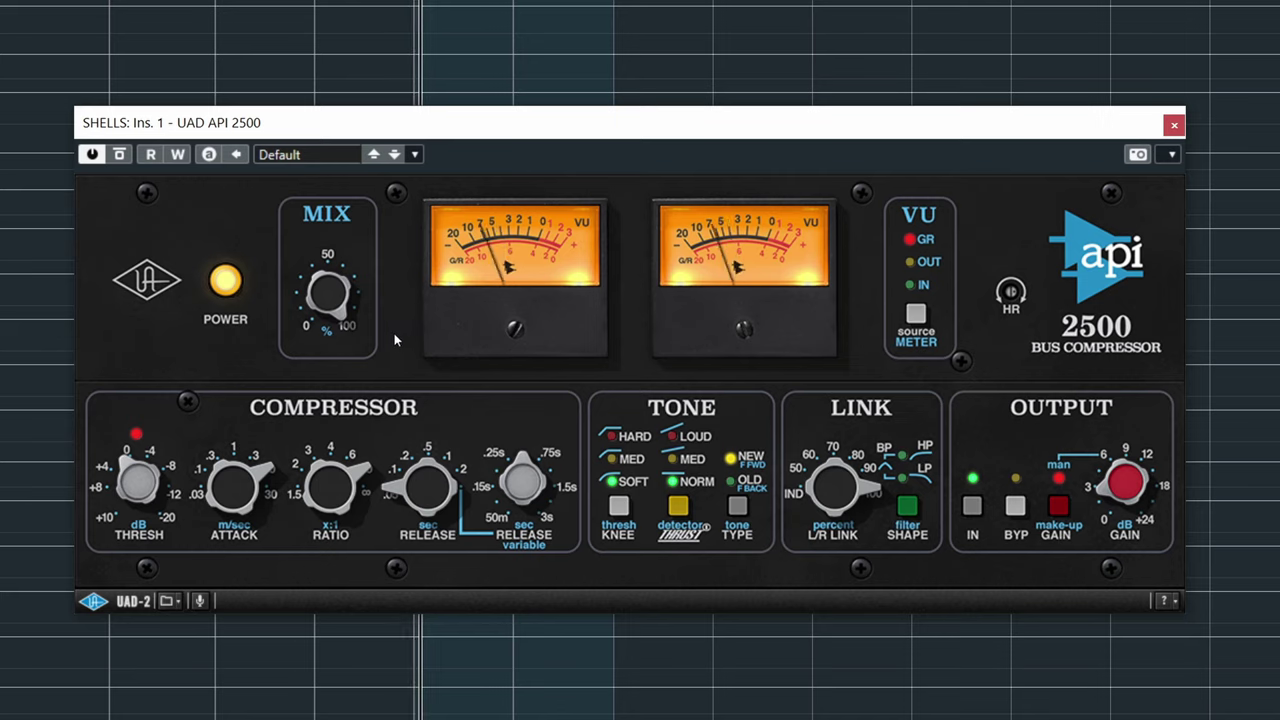
- Set the API 2500 filter shape to HP and its mix to 50%, and compare the bypassed and active sound
left_click(908, 507)
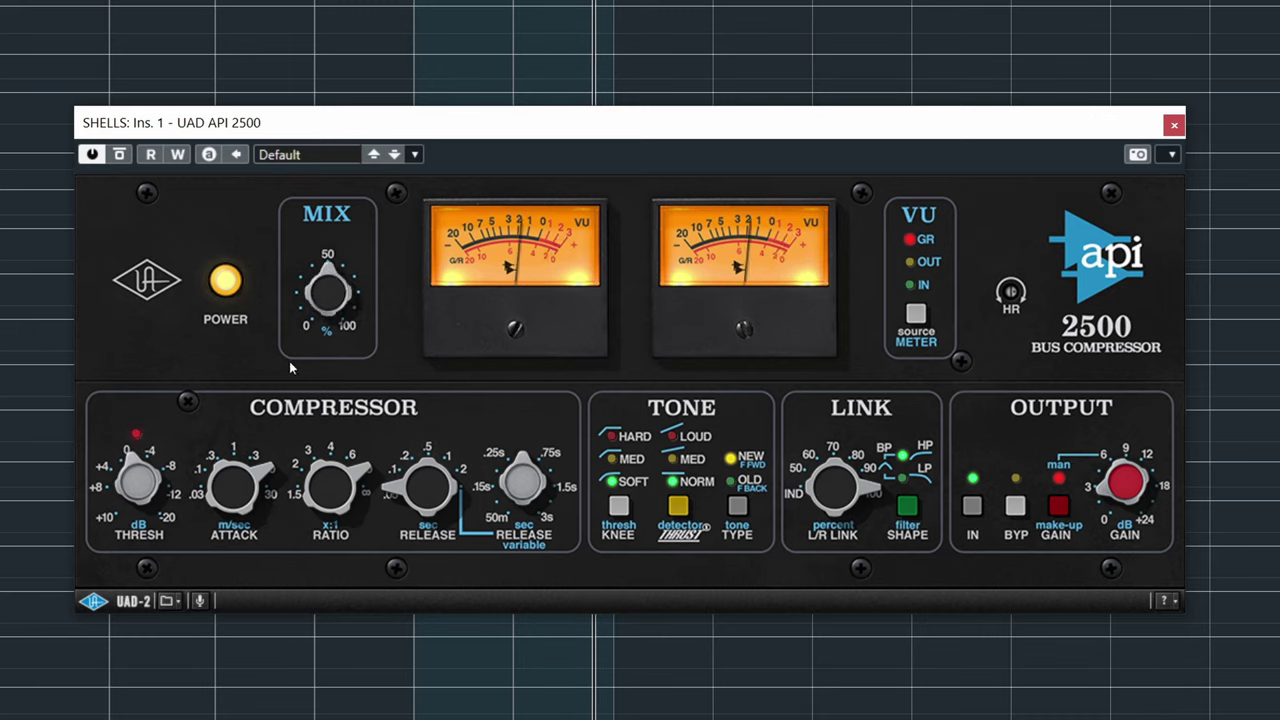
left_click(119, 155)
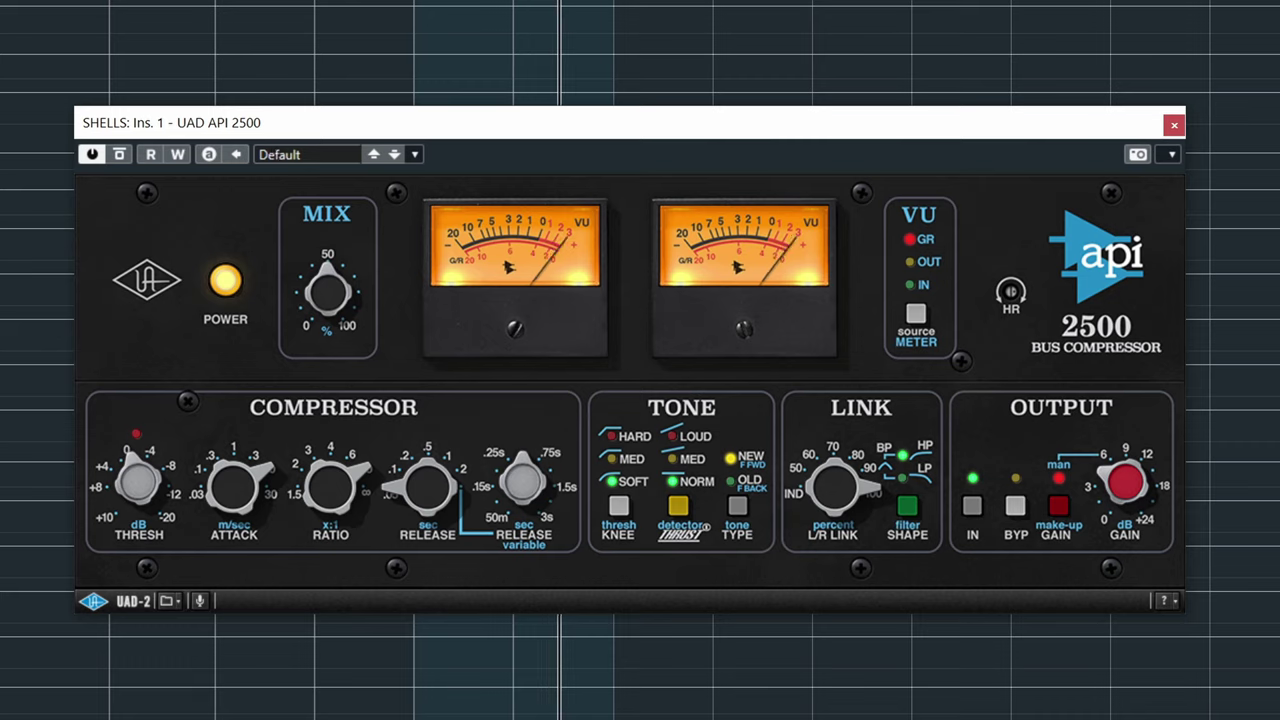
left_click(119, 158)
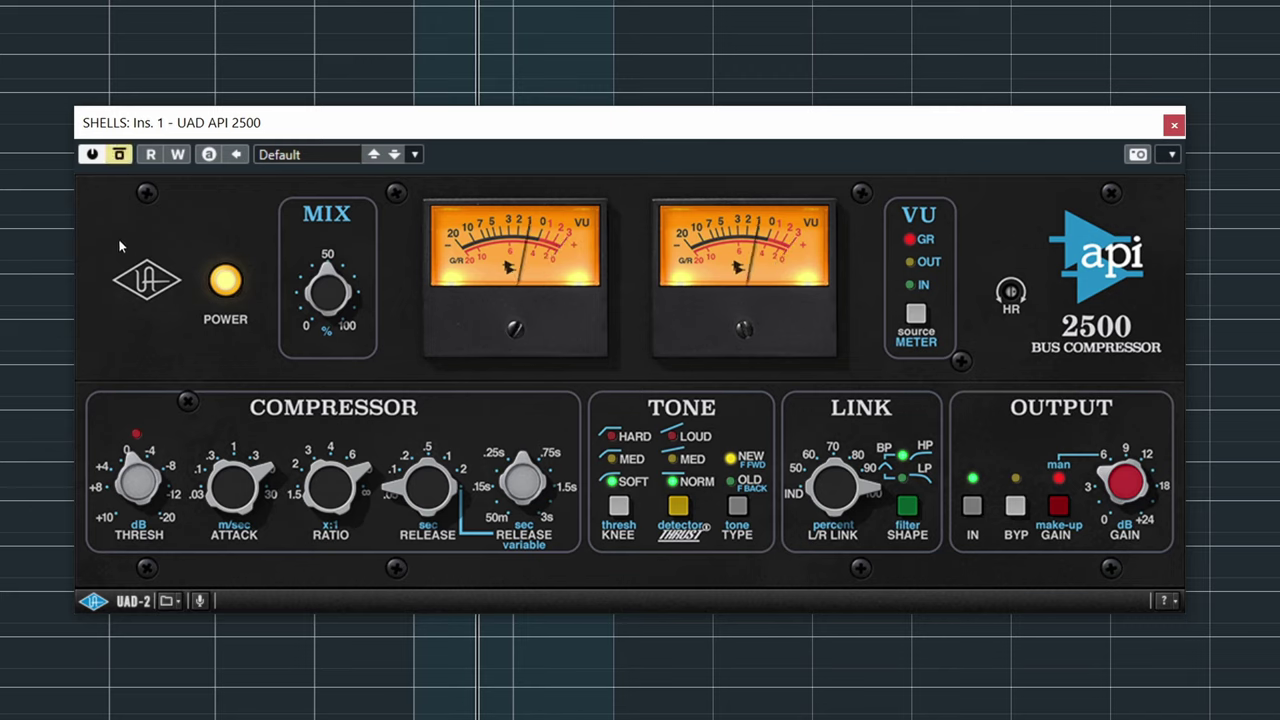
left_click(119, 155)
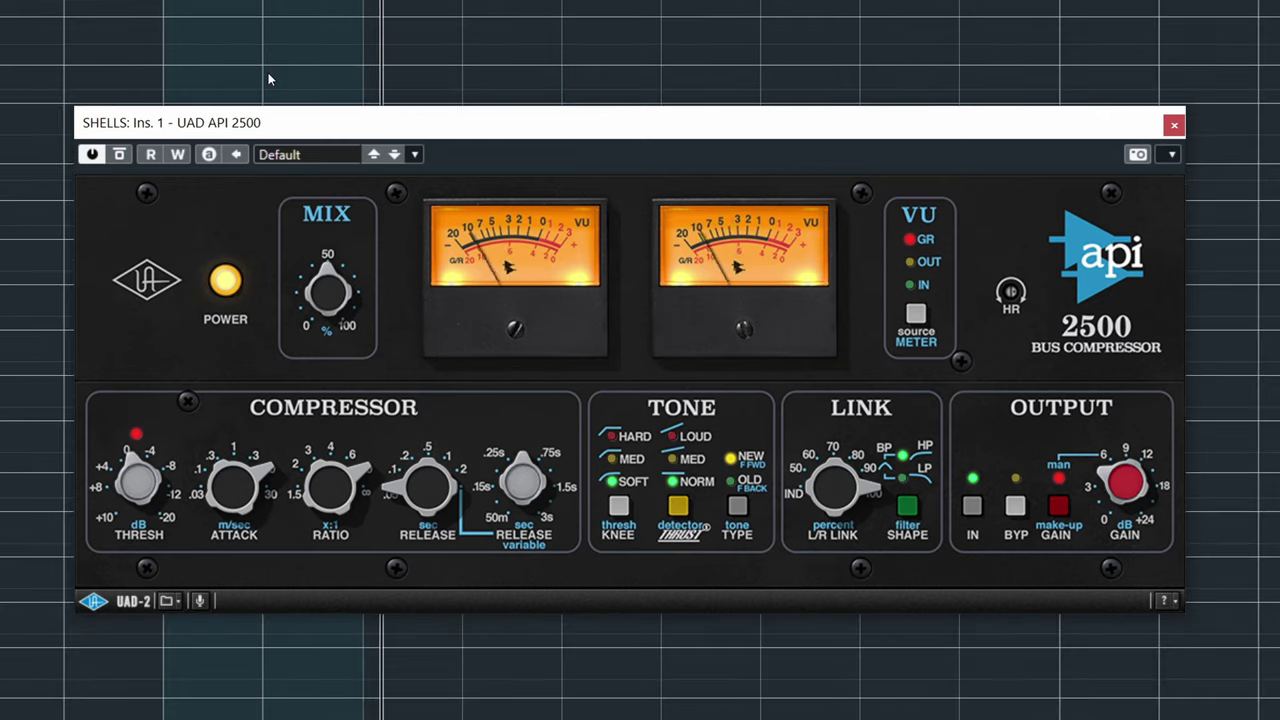
left_click(119, 155)
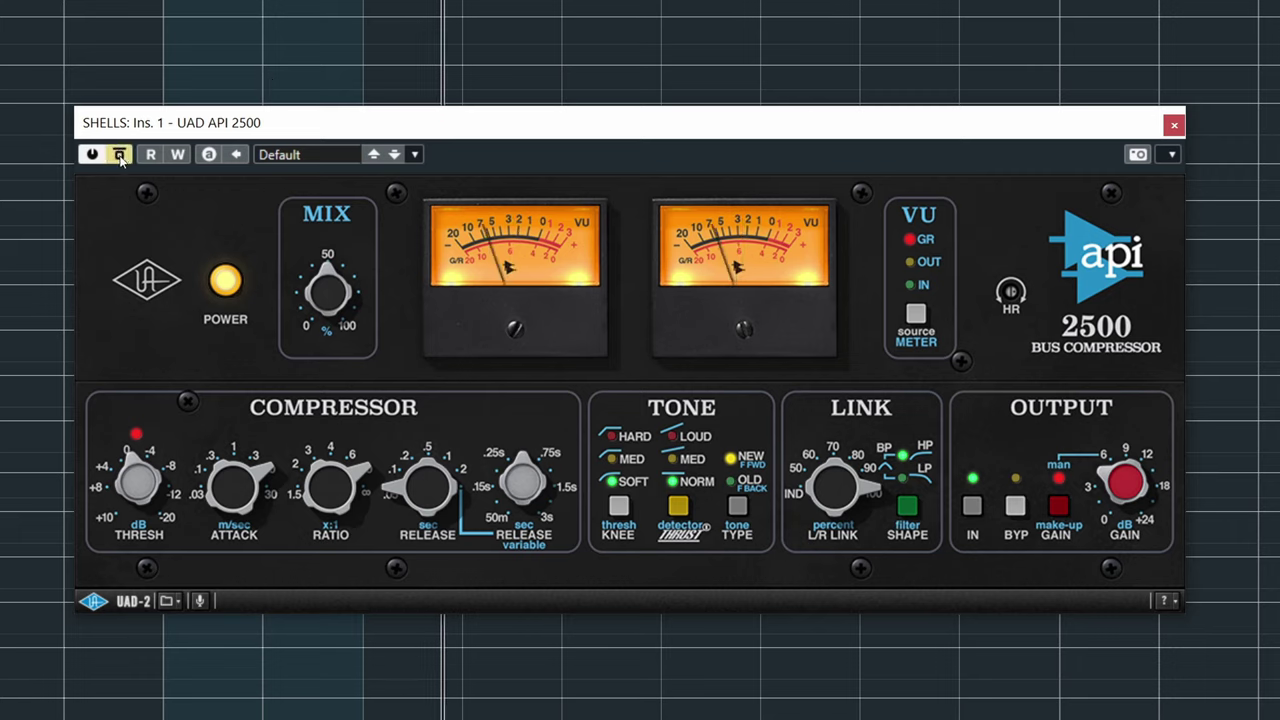
- Move the API 2500 window down and audition SHELLS with the short DRUMS part at bars 123 to 125 looped
left_click_drag(147, 130, 144, 190)
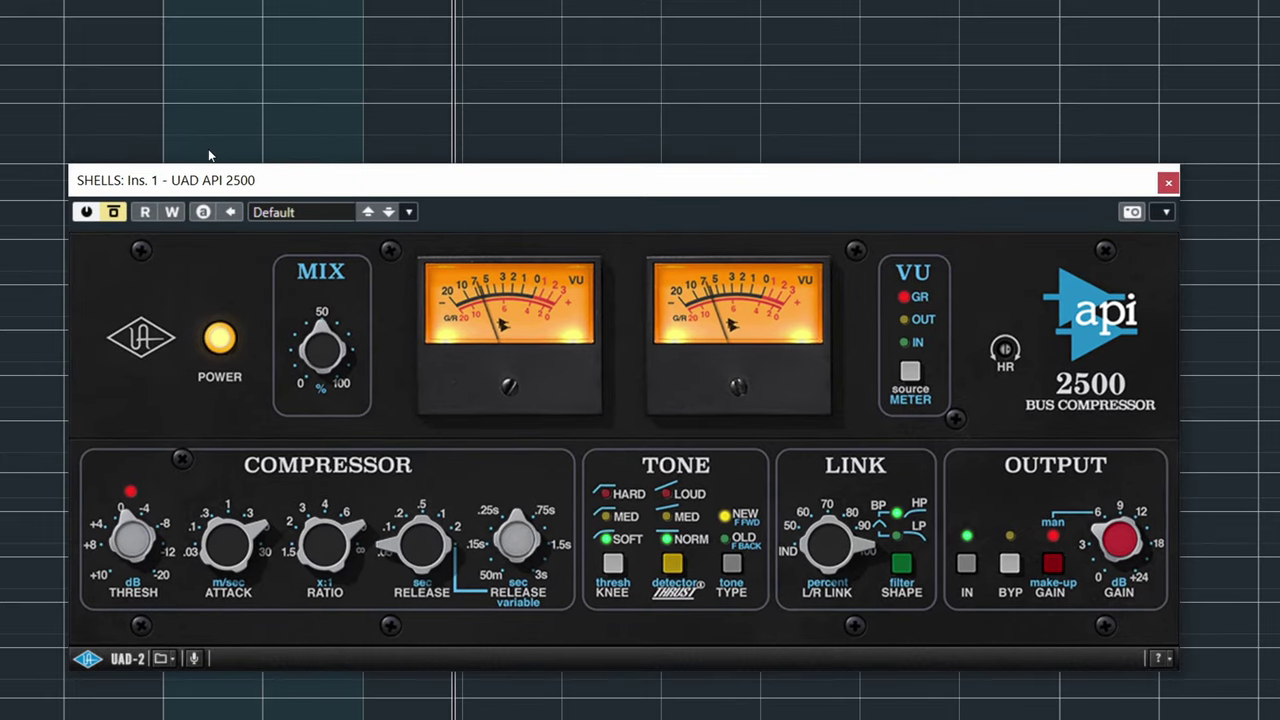
scroll(355, 131, "right", 3)
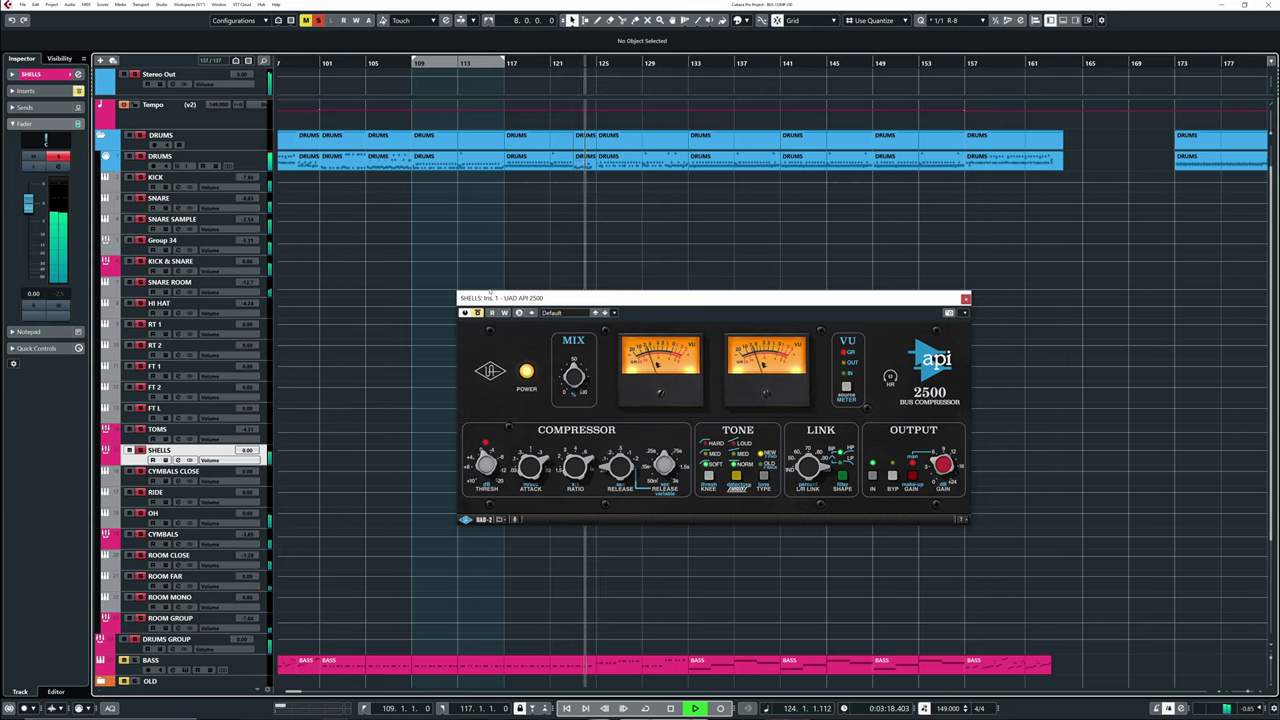
left_click(586, 165)
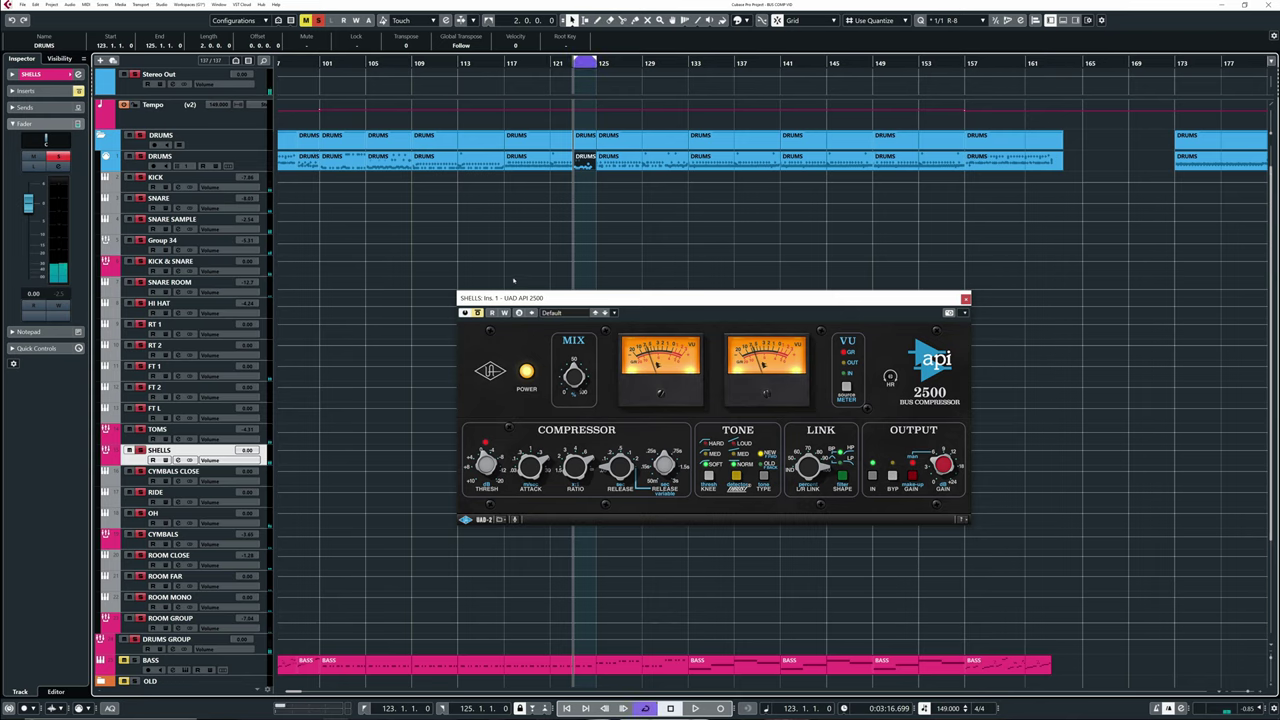
key("space")
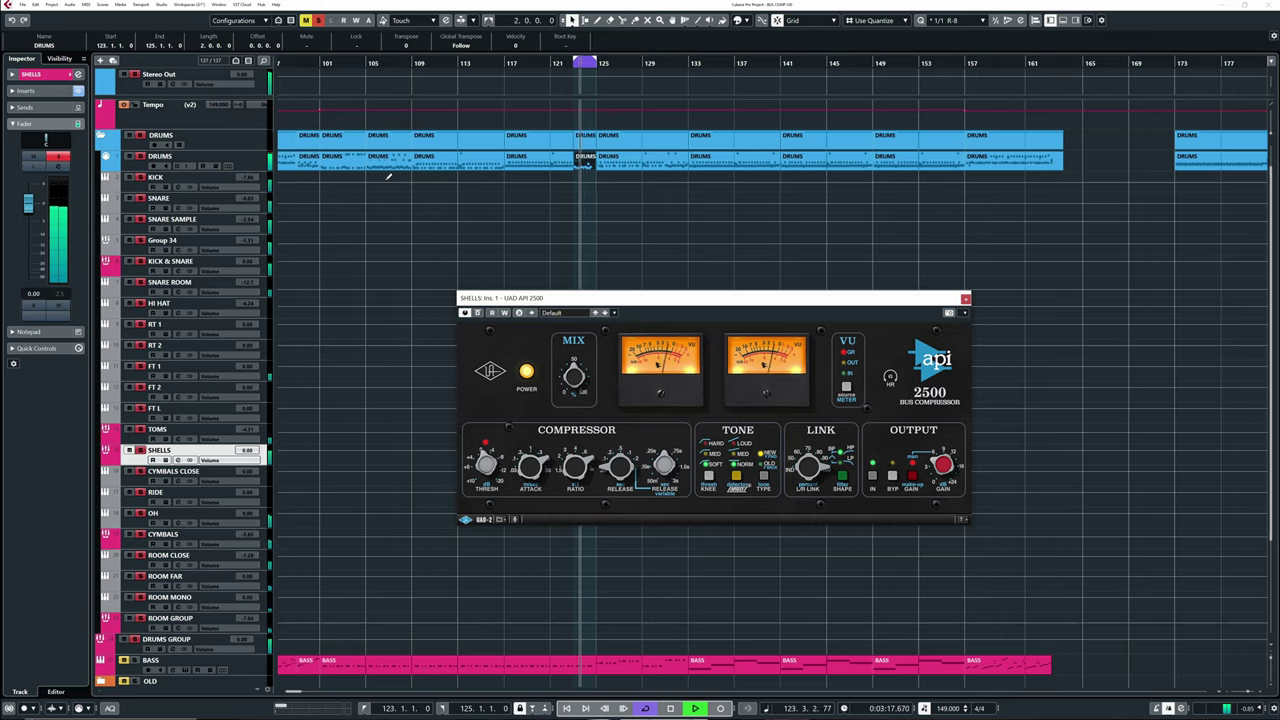
key("space")
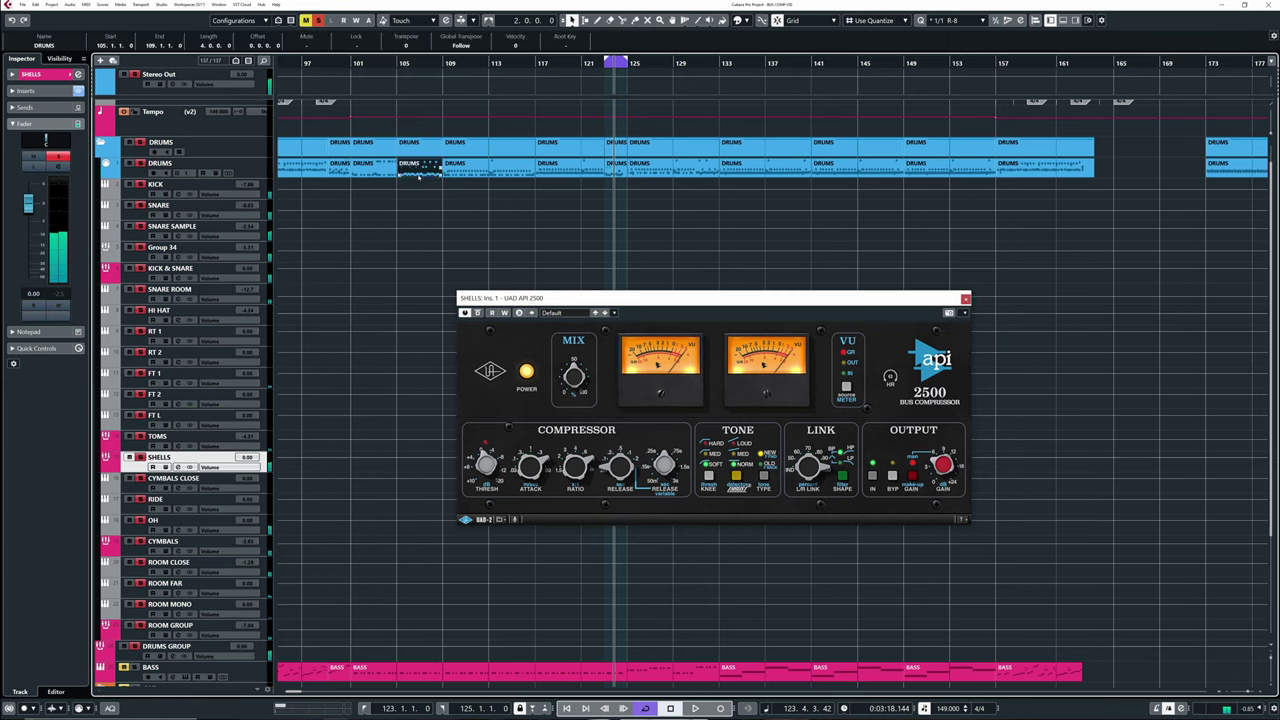
- Loop the DRUMS part at bars 105 to 109 and play it with the API 2500 on SHELLS bypassed
left_click(398, 64)
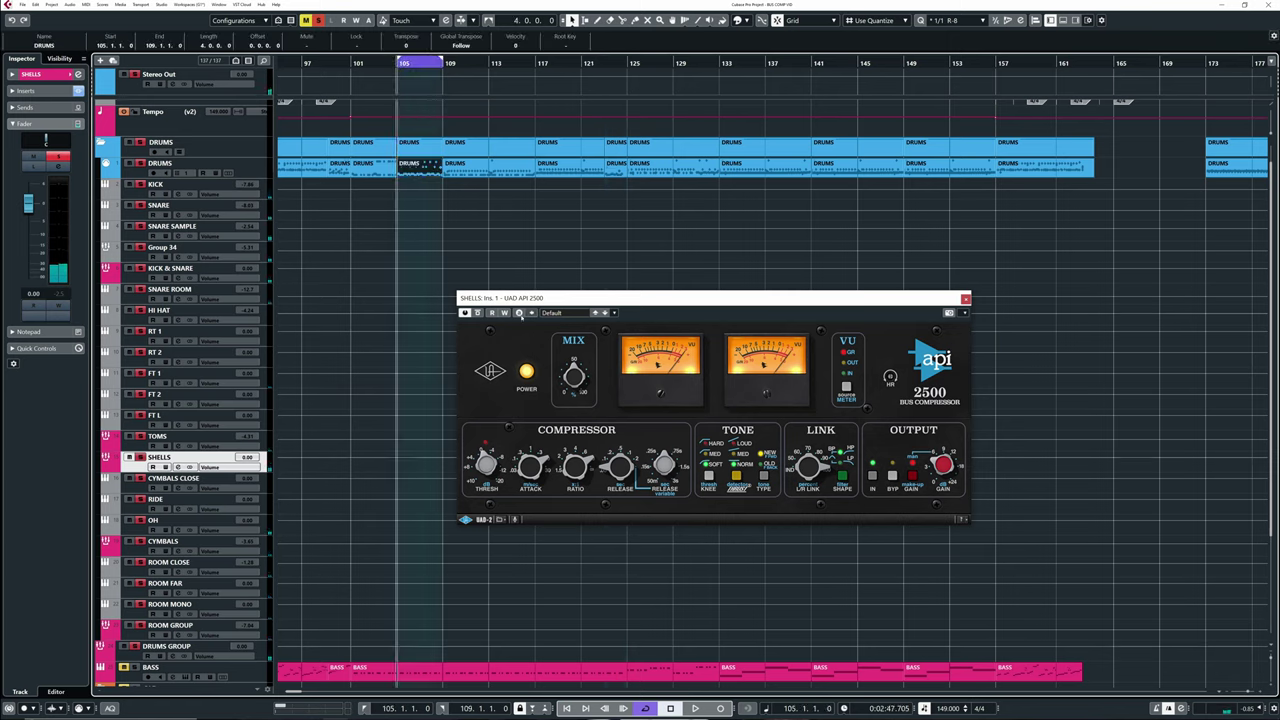
key("space")
left_click(477, 313)
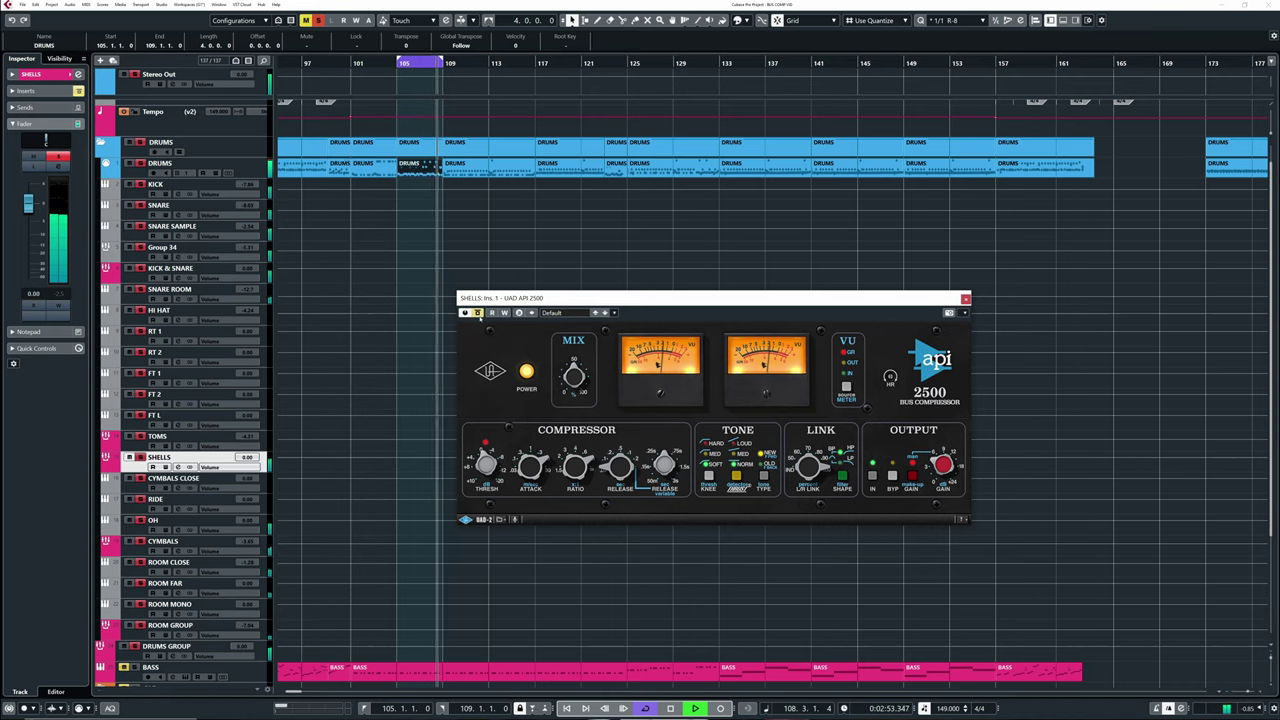
- Compare SHELLS in the full mix with the UAD API 2500 active and bypassed, moving its window slightly up
left_click(479, 315)
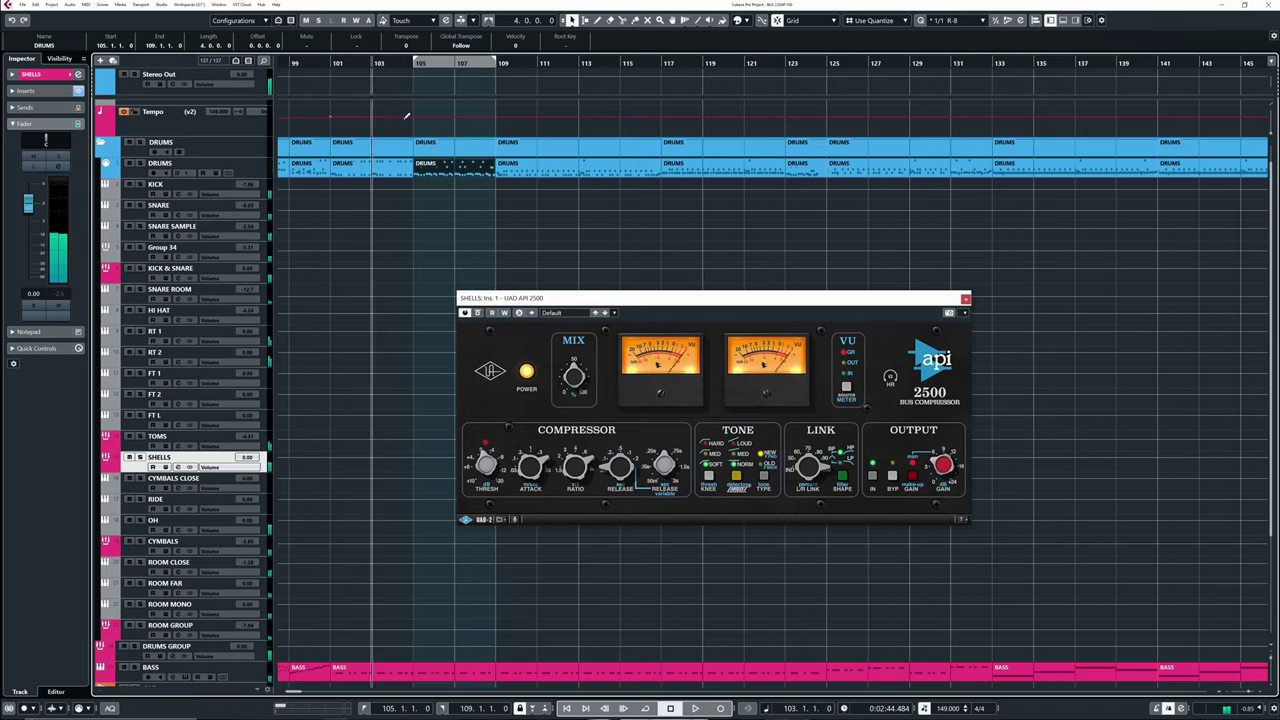
left_click_drag(541, 298, 535, 287)
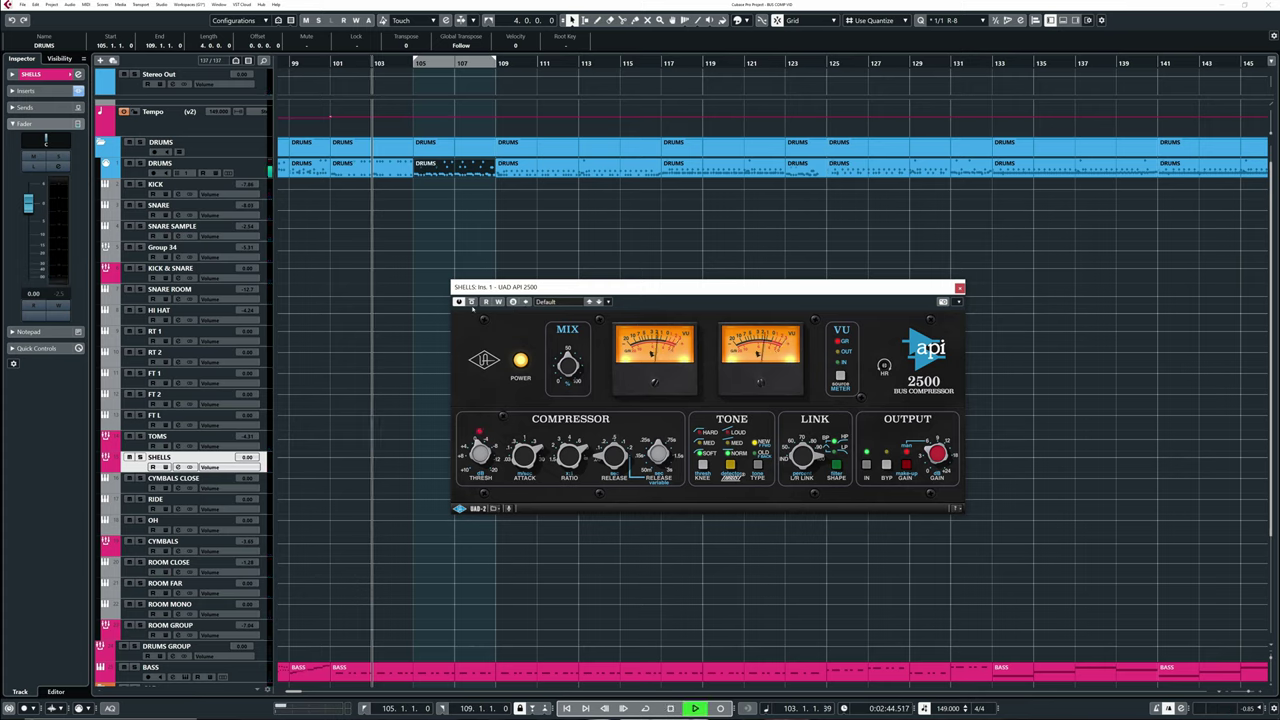
left_click(471, 301)
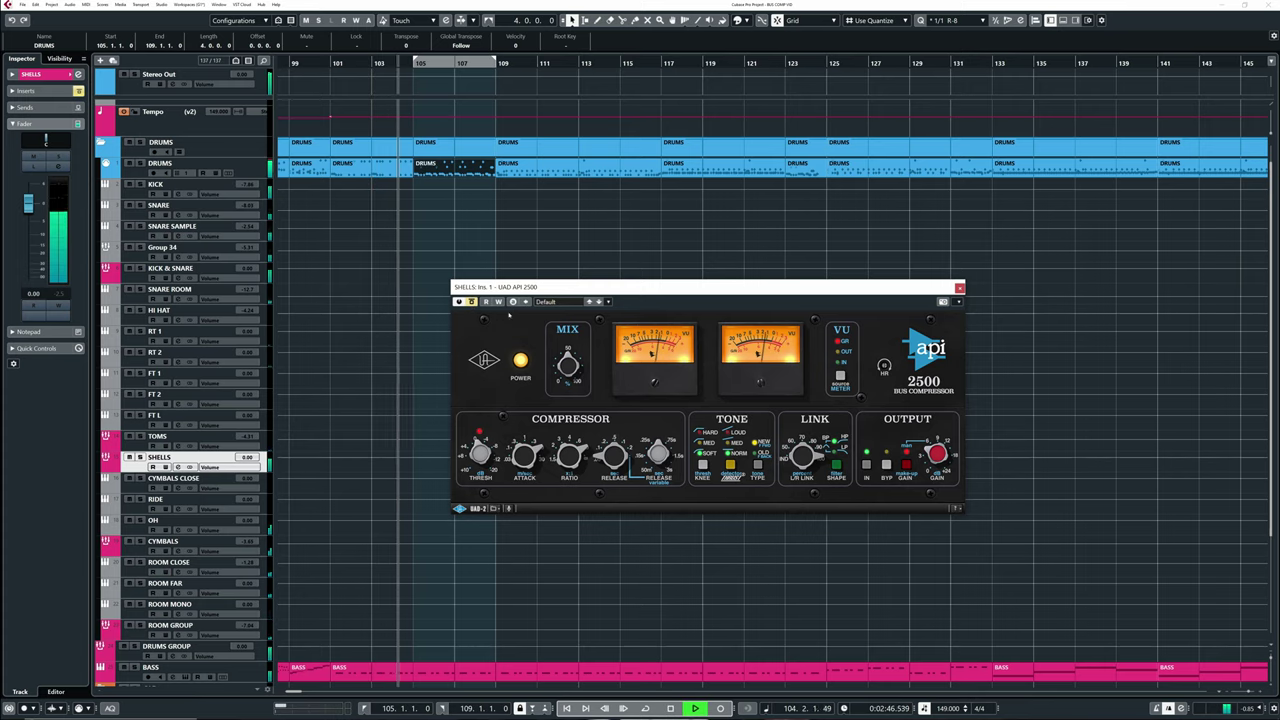
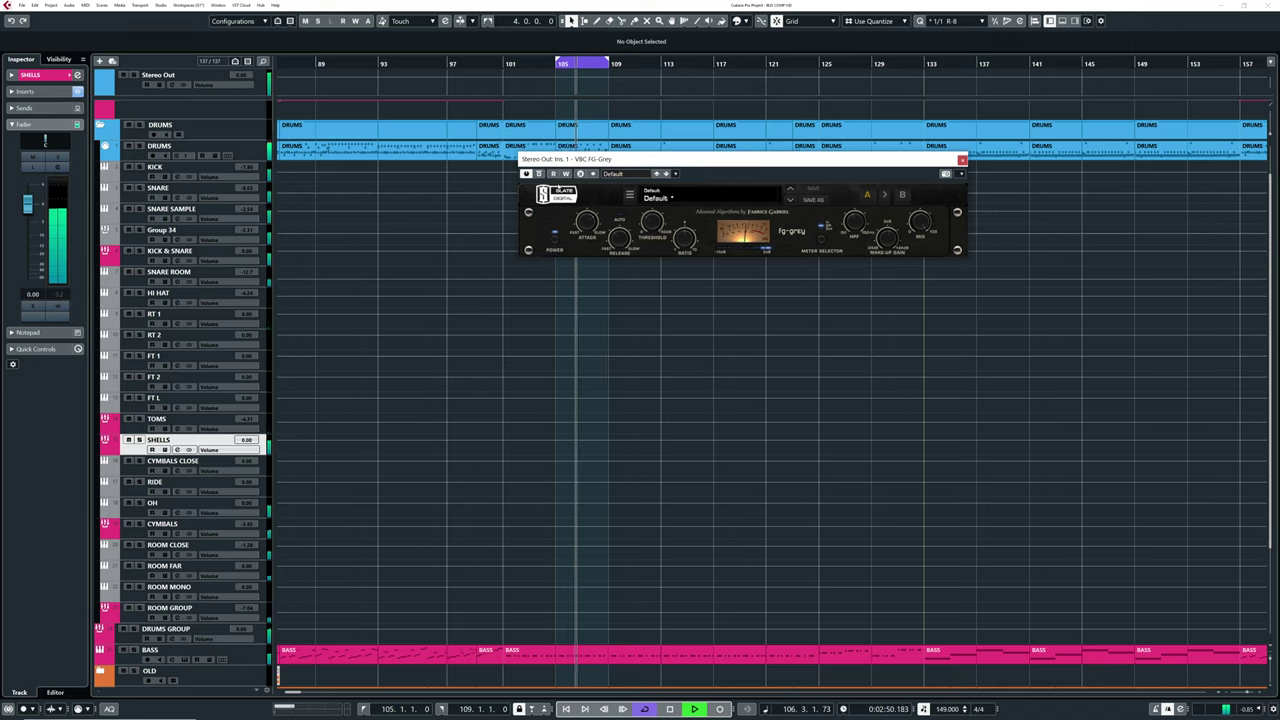
- Compare the Stereo Out mix with VBC FG-Grey bypassed and active, checking its make-up gain and threshold, and stop playback
left_click_drag(556, 160, 525, 202)
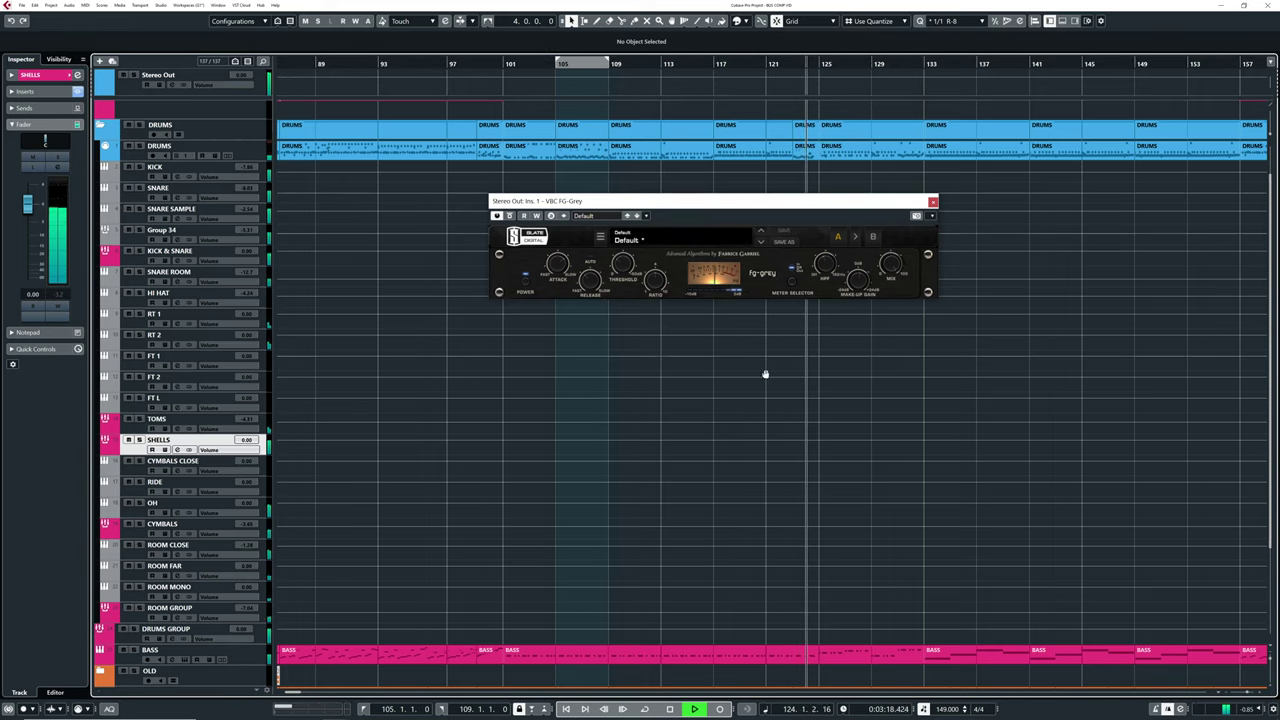
scroll(674, 371, "right", 2)
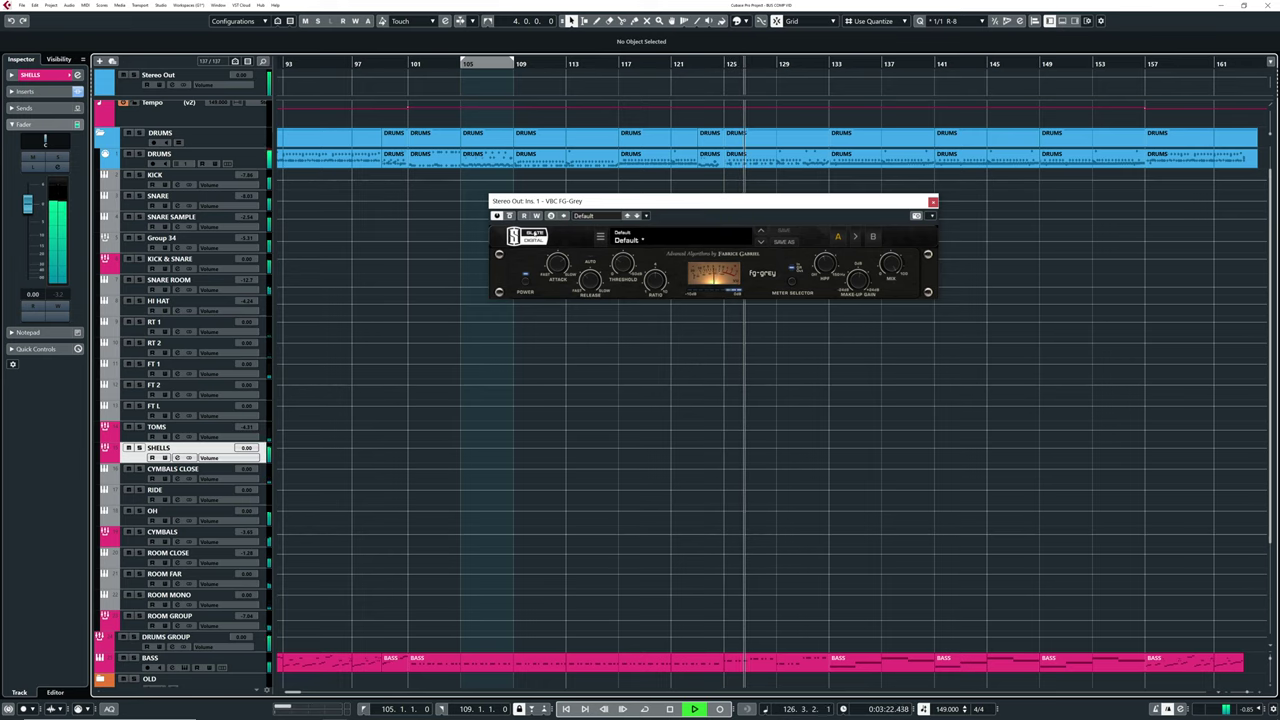
left_click(510, 216)
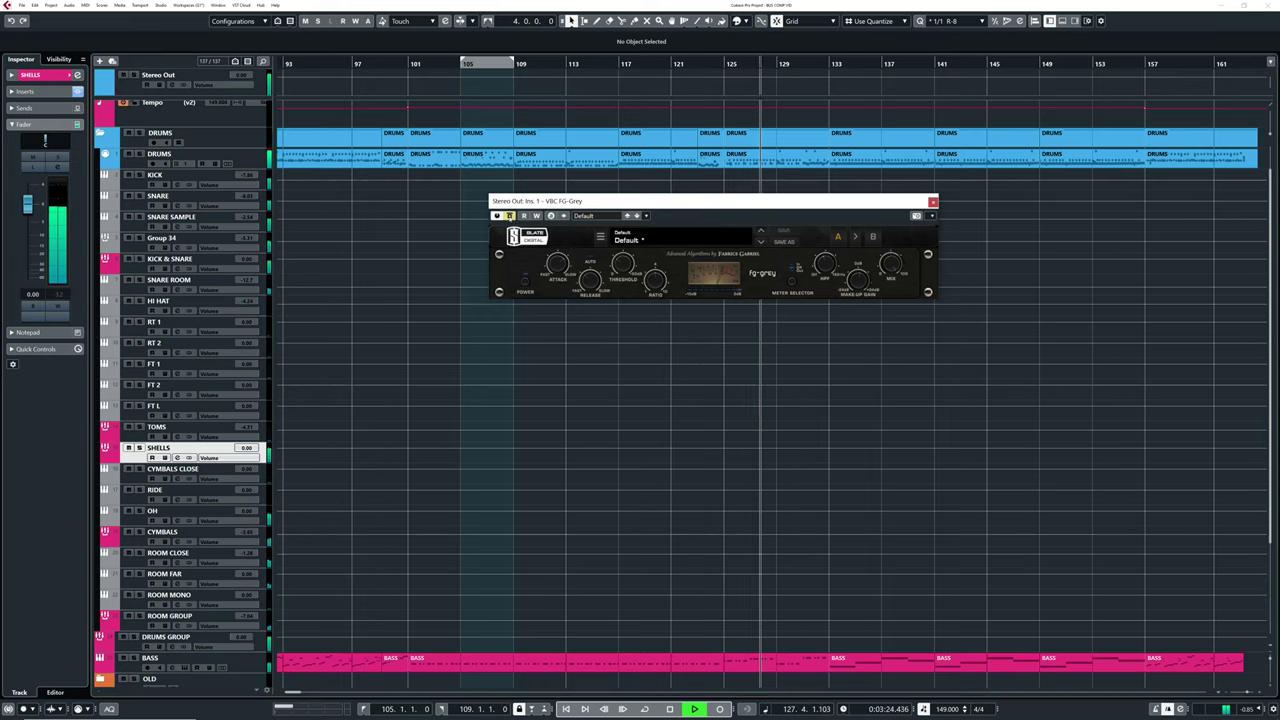
mouse_move(856, 282)
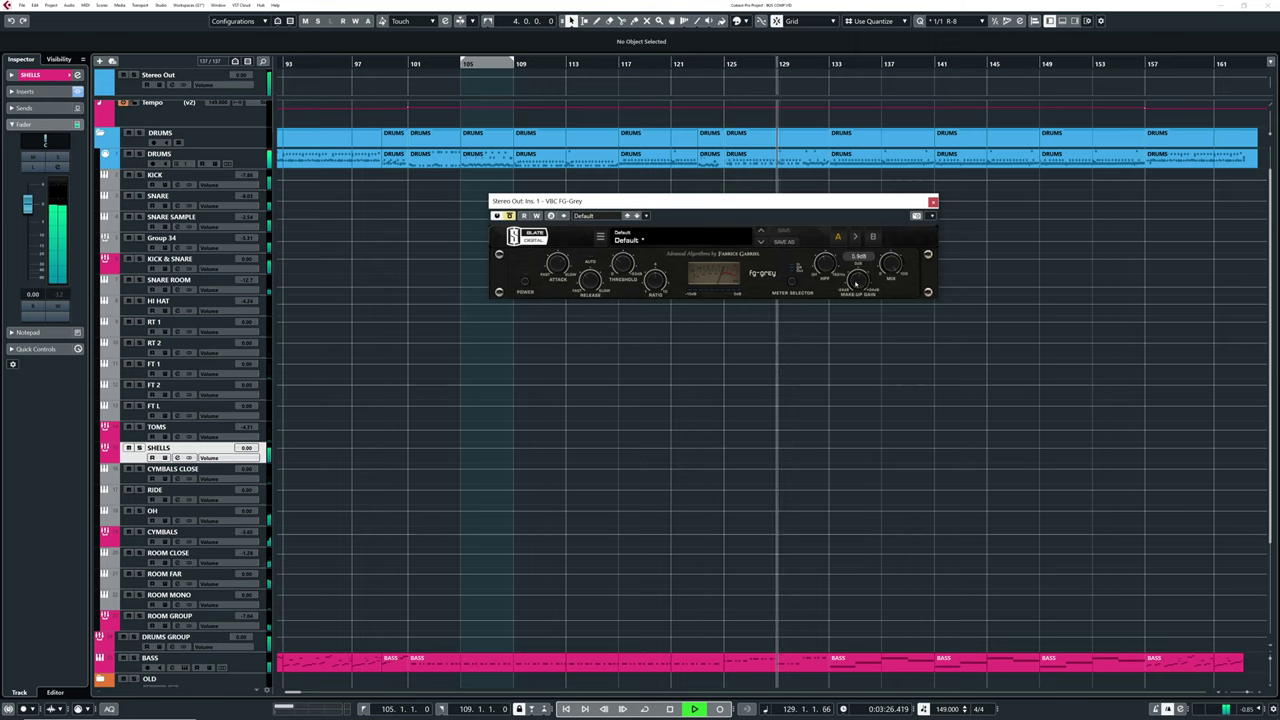
left_click(510, 216)
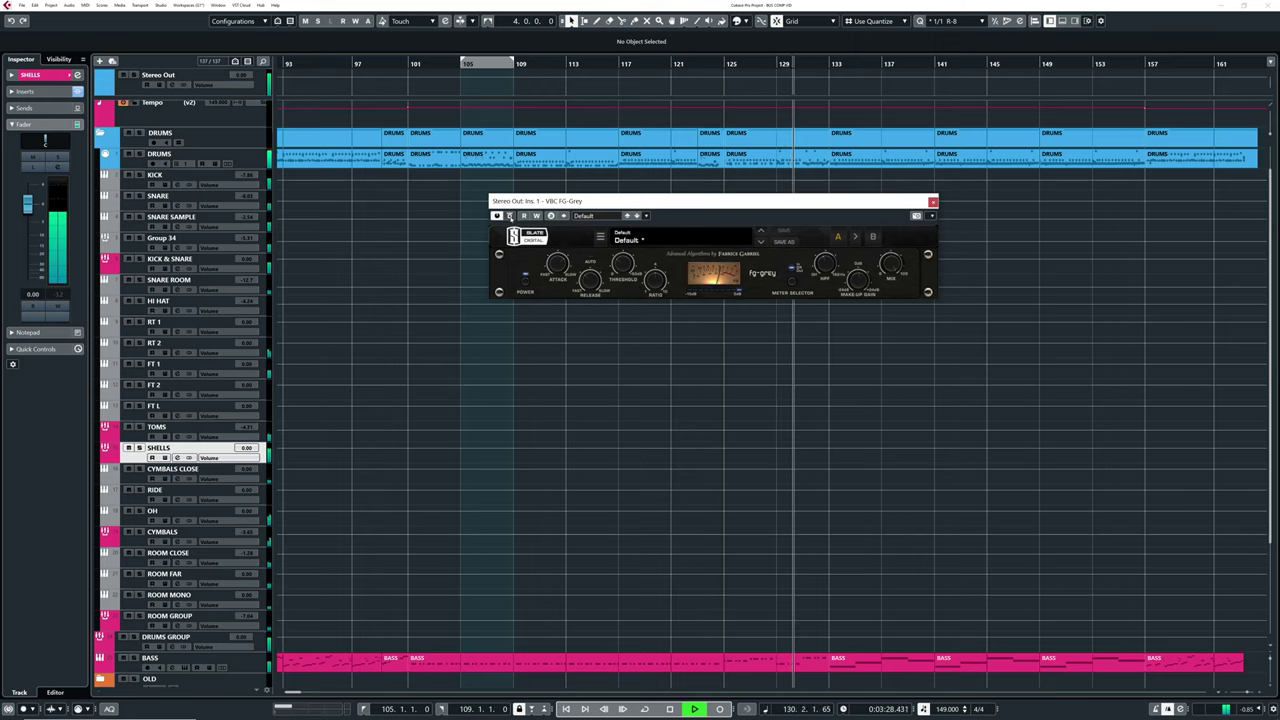
mouse_move(622, 264)
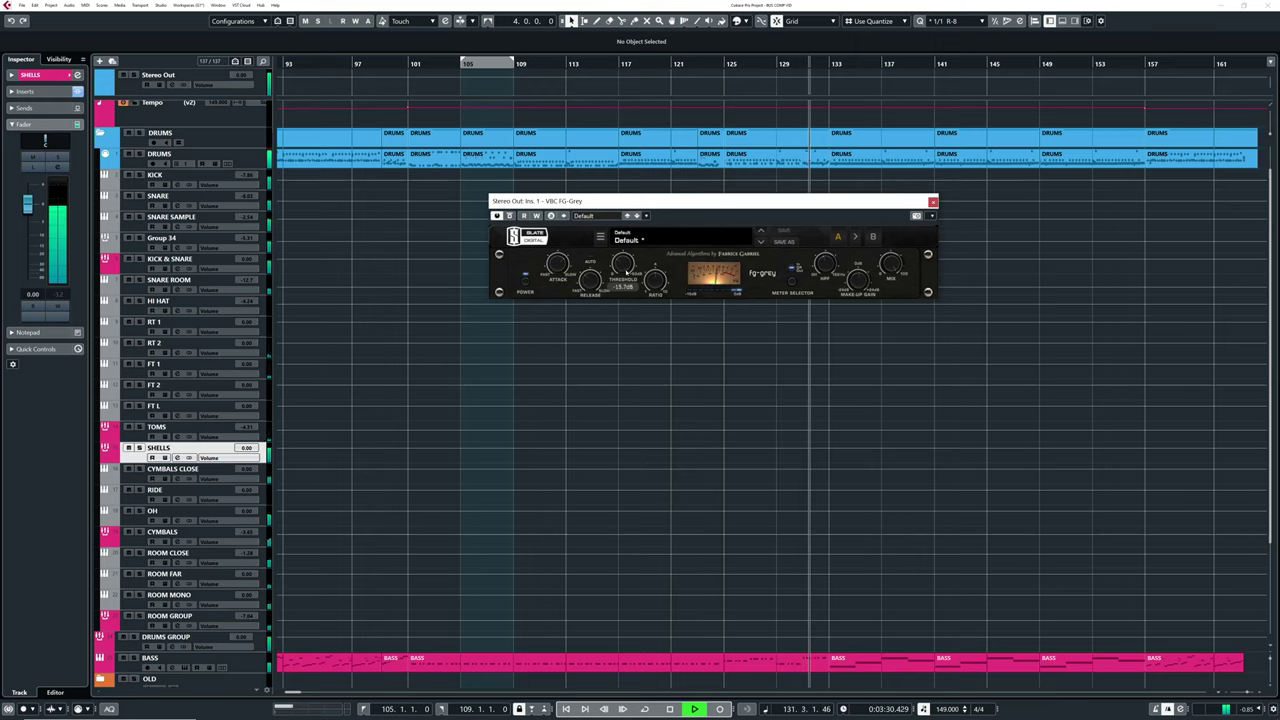
key("space")
- Replace VBC FG-Grey in the first Stereo Out insert with SSLComp Stereo and position its window over the project
key("F3")
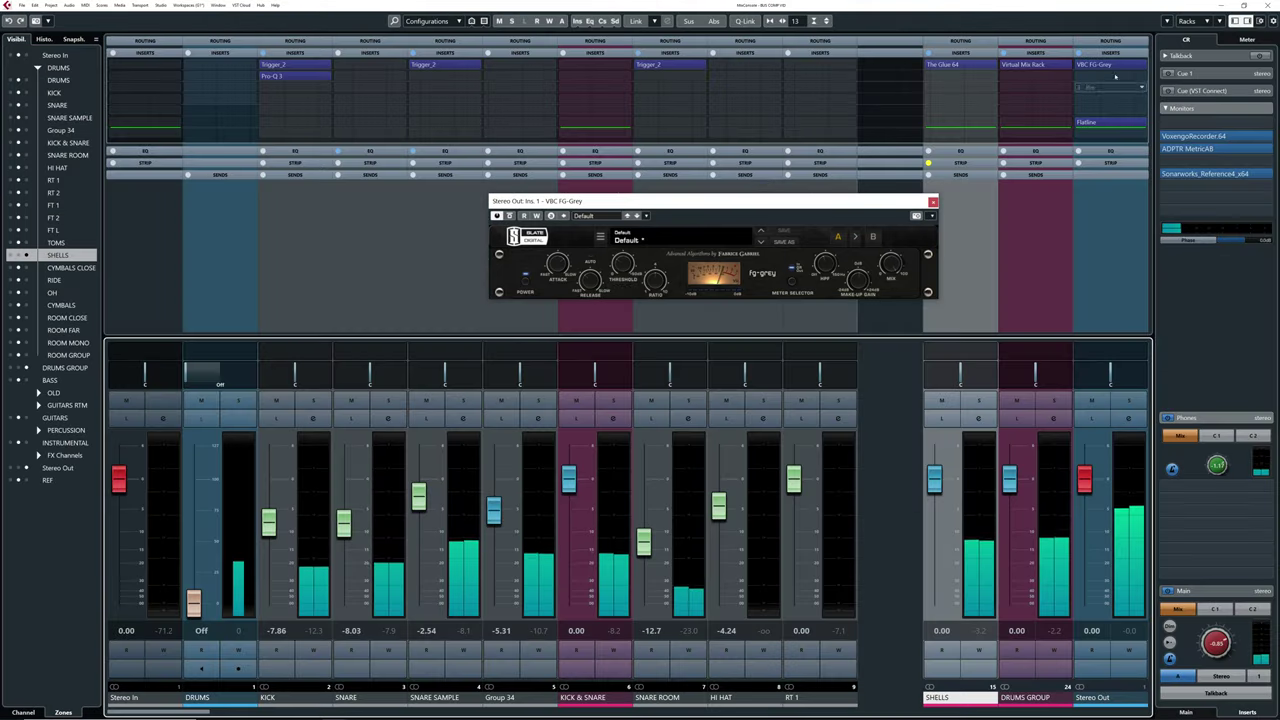
left_click(1088, 64)
left_click(1105, 64)
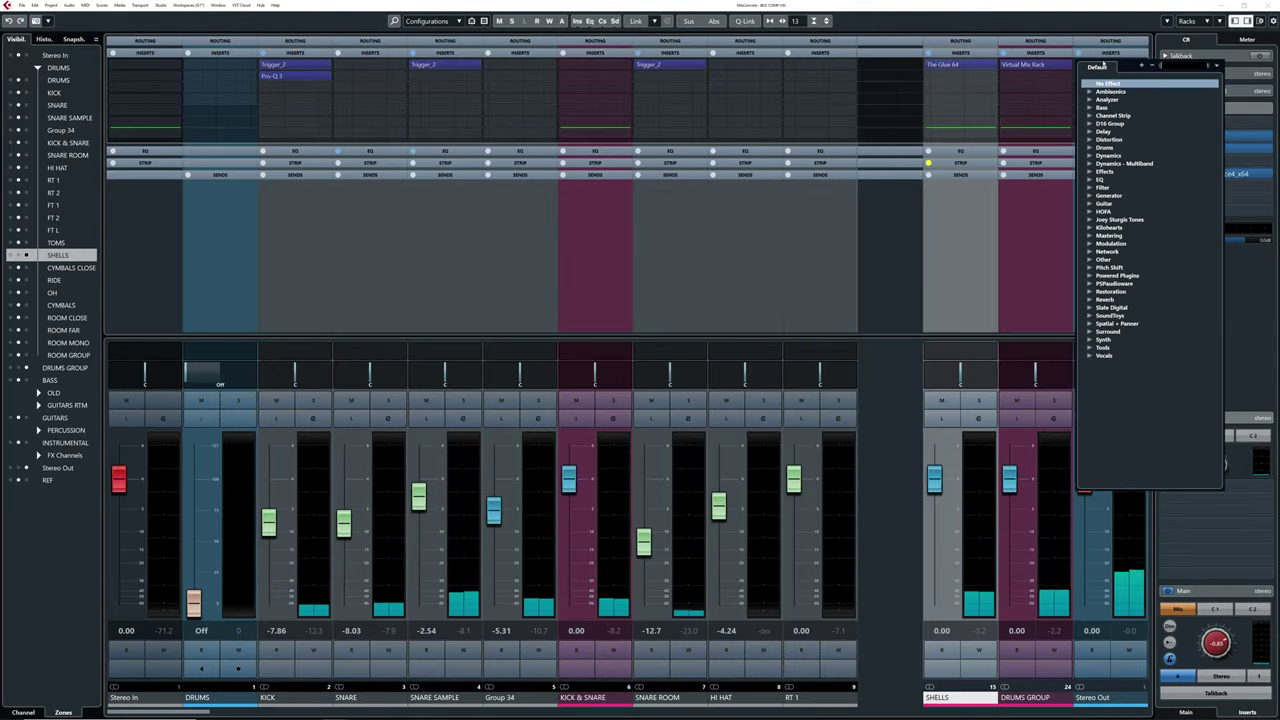
type("sslcomp")
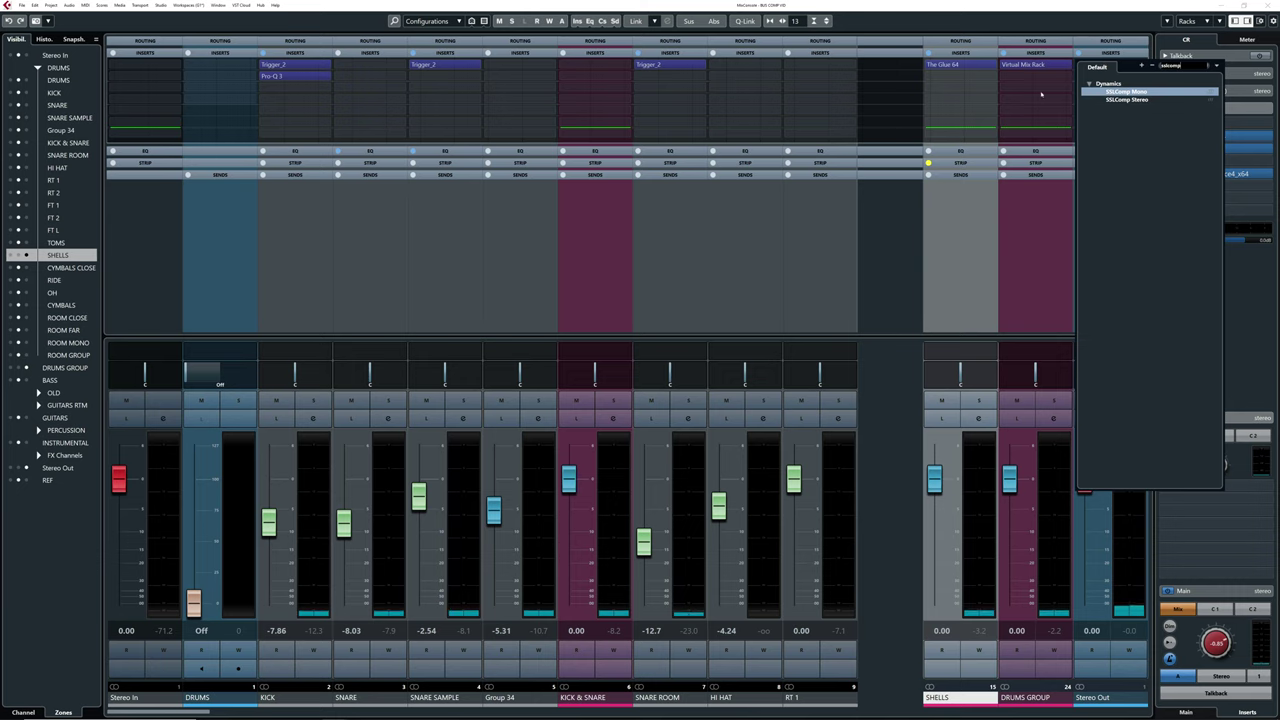
left_click(1126, 100)
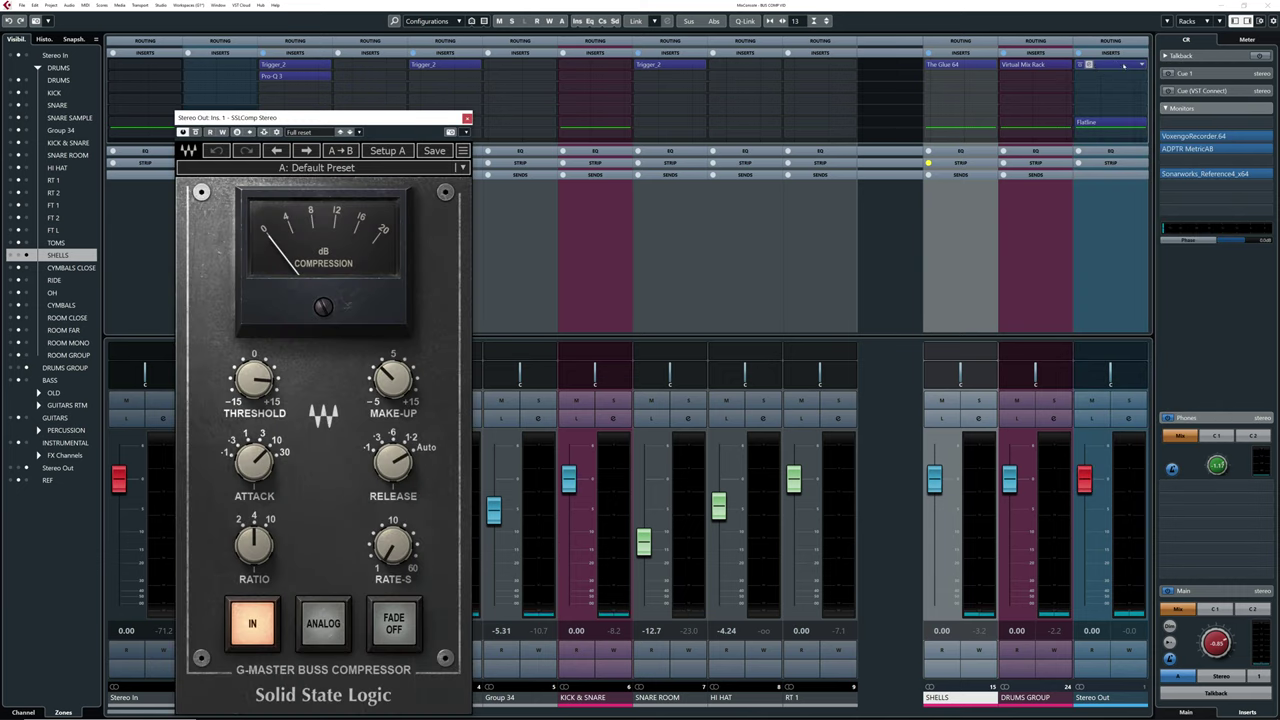
left_click(1268, 5)
left_click_drag(374, 119, 770, 57)
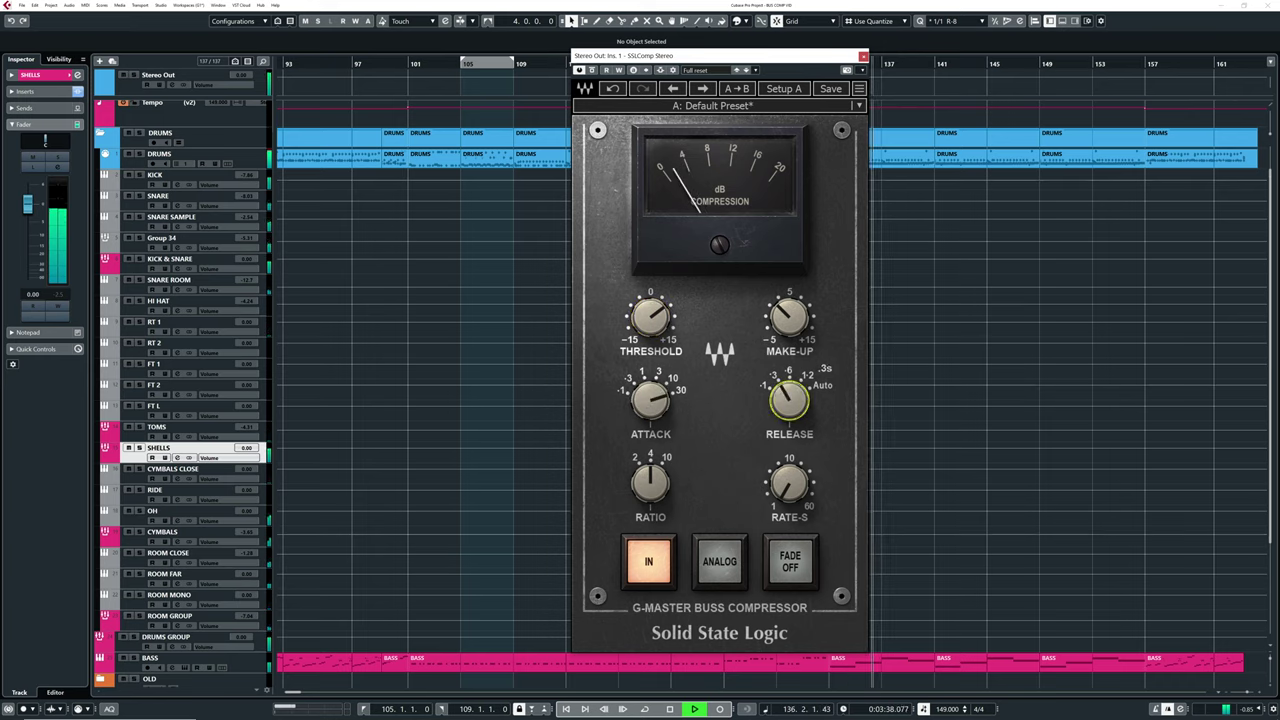
- Play the mix from about bar 111 while setting the SSLComp threshold to 3.8, and return playback to bar 105
left_click(546, 63)
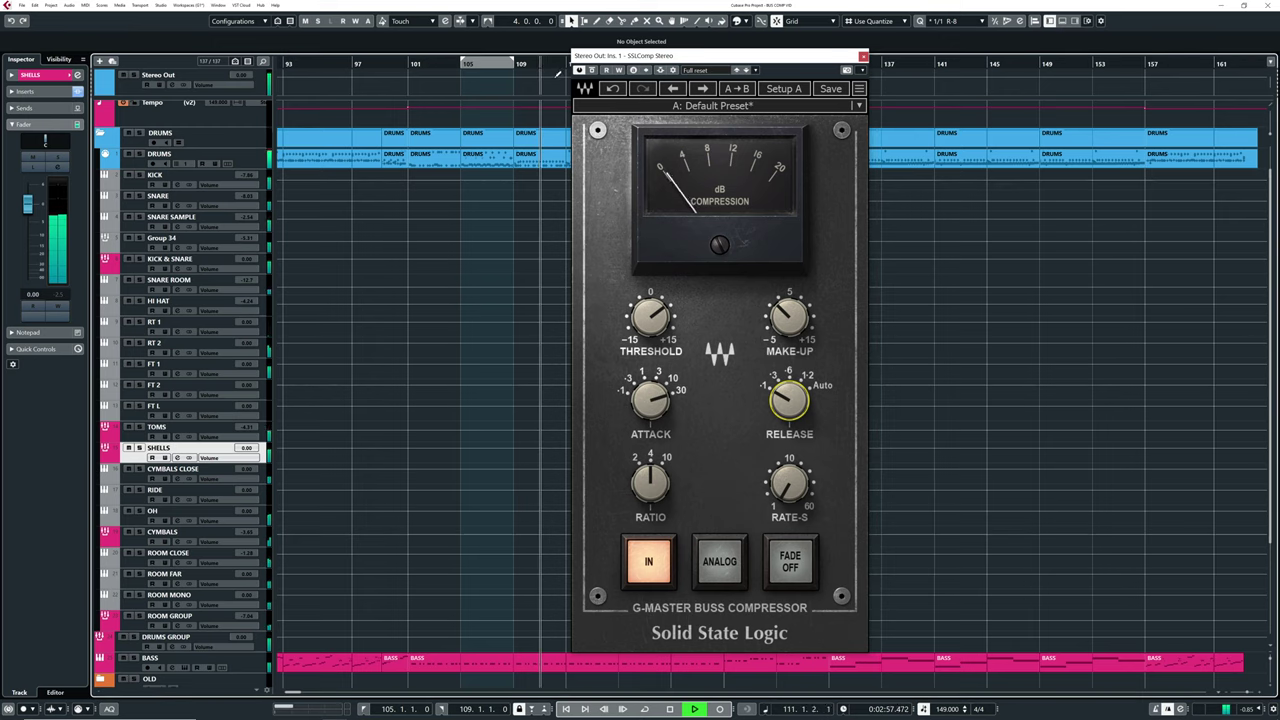
mouse_move(650, 317)
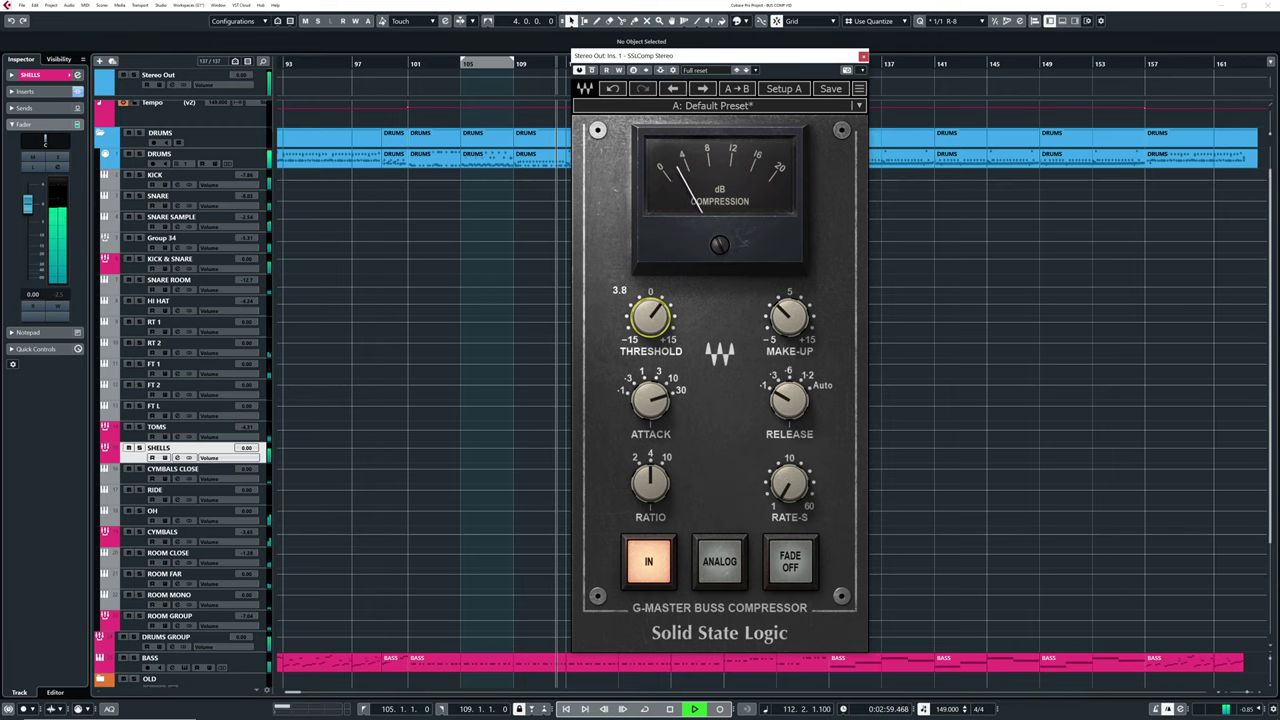
mouse_move(789, 316)
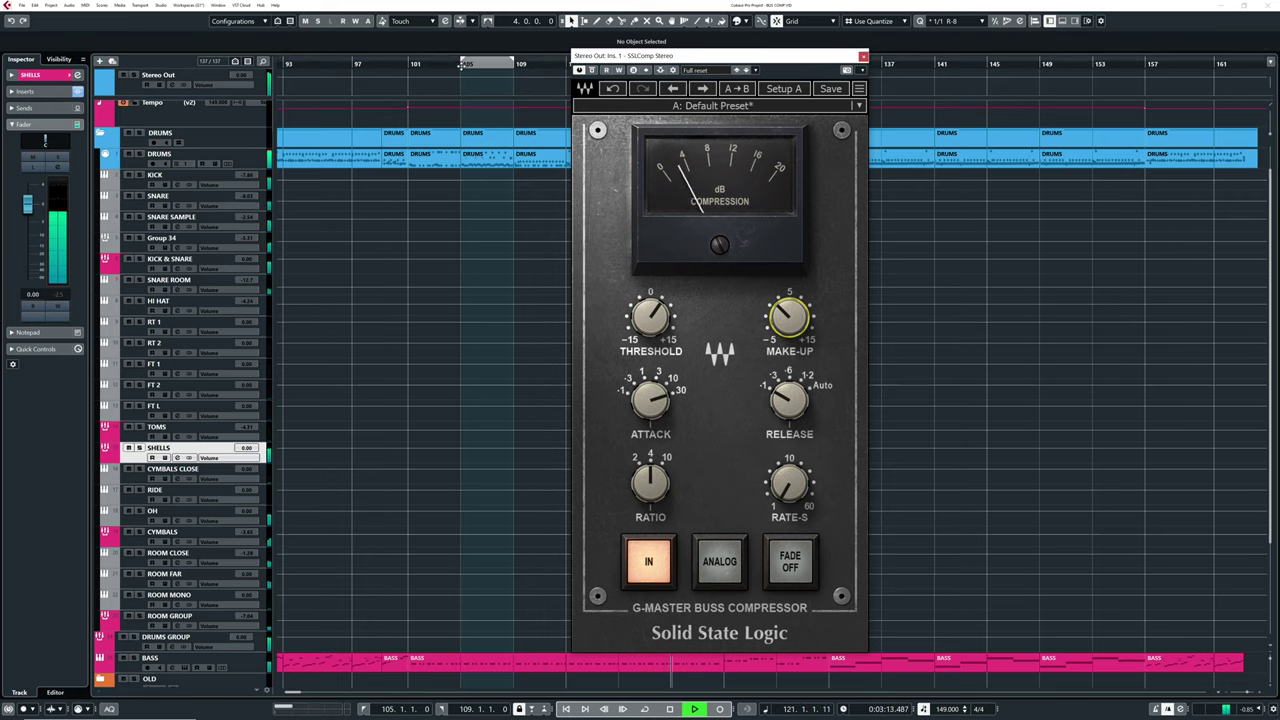
key("KP_1")
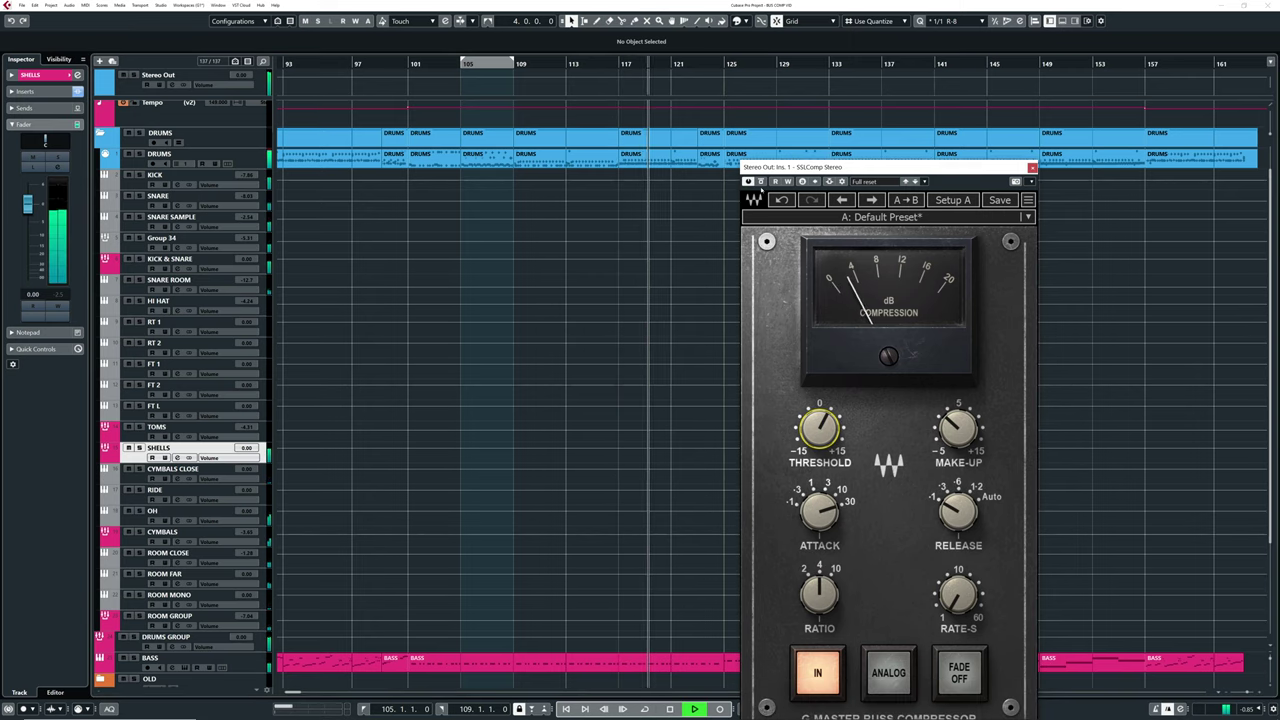
- Compare the mix with SSLComp Stereo bypassed and active, stop playback and close the compressor window
left_click(761, 182)
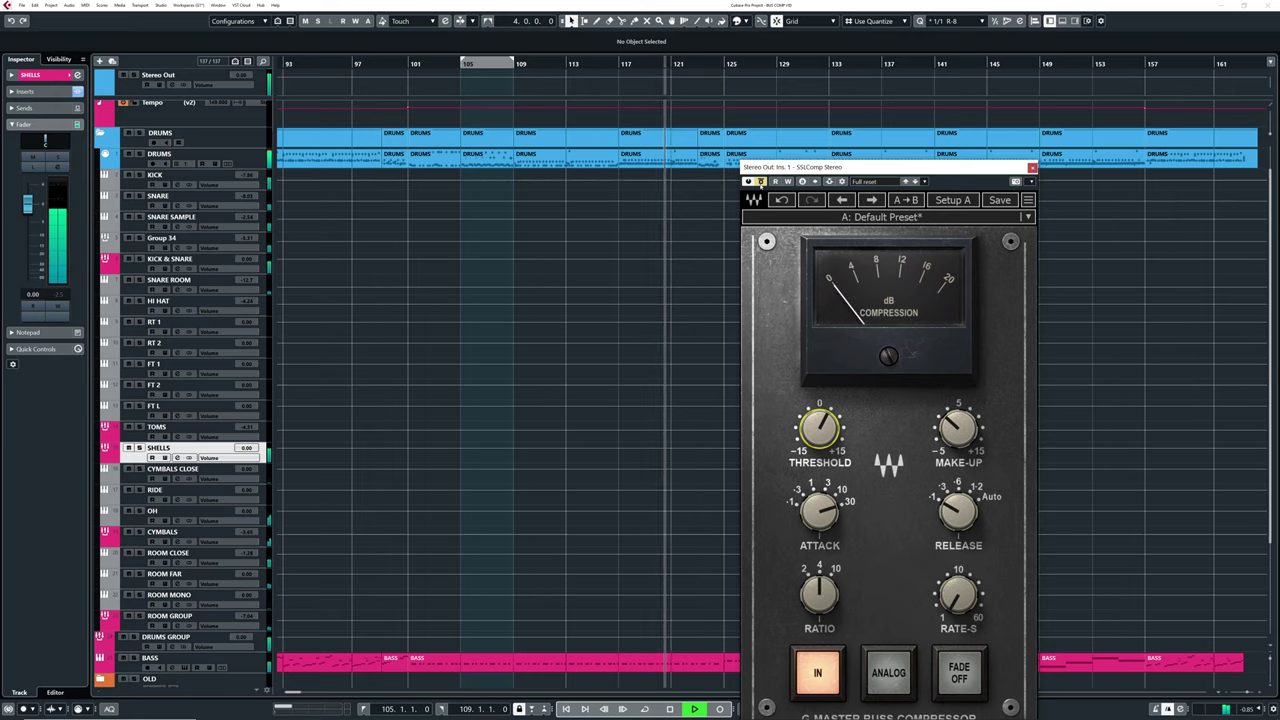
left_click(761, 182)
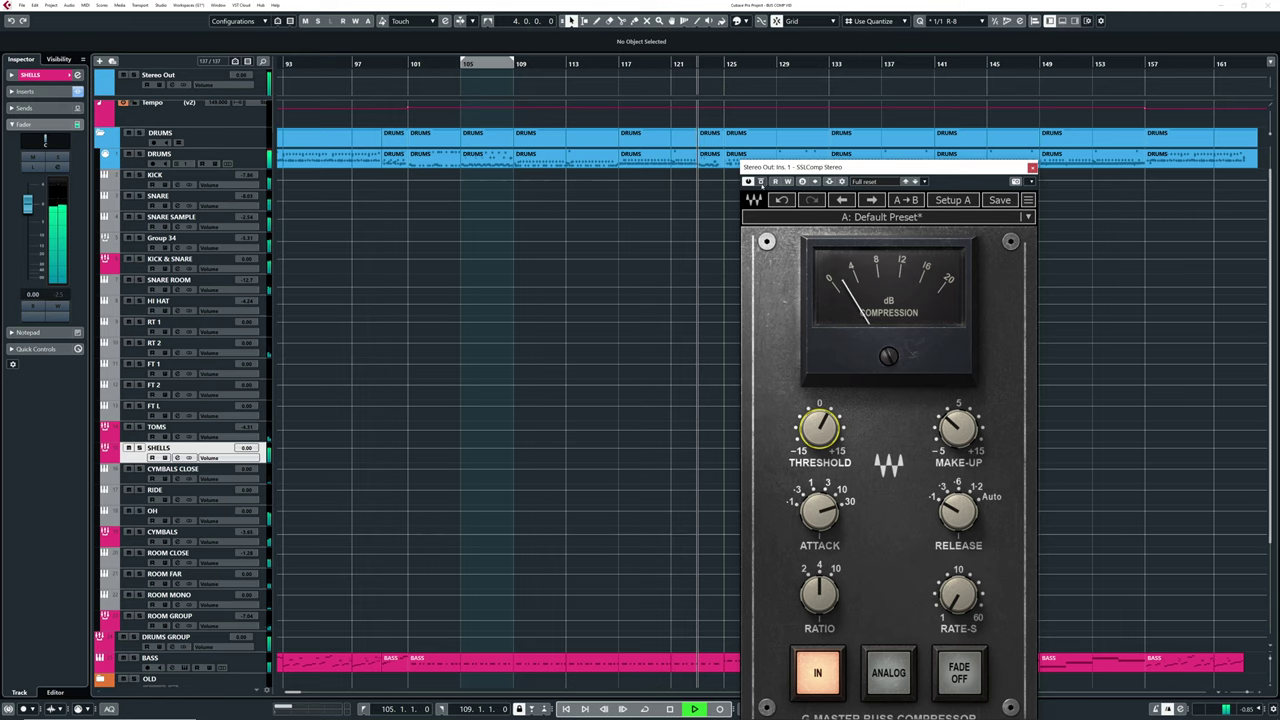
key("space")
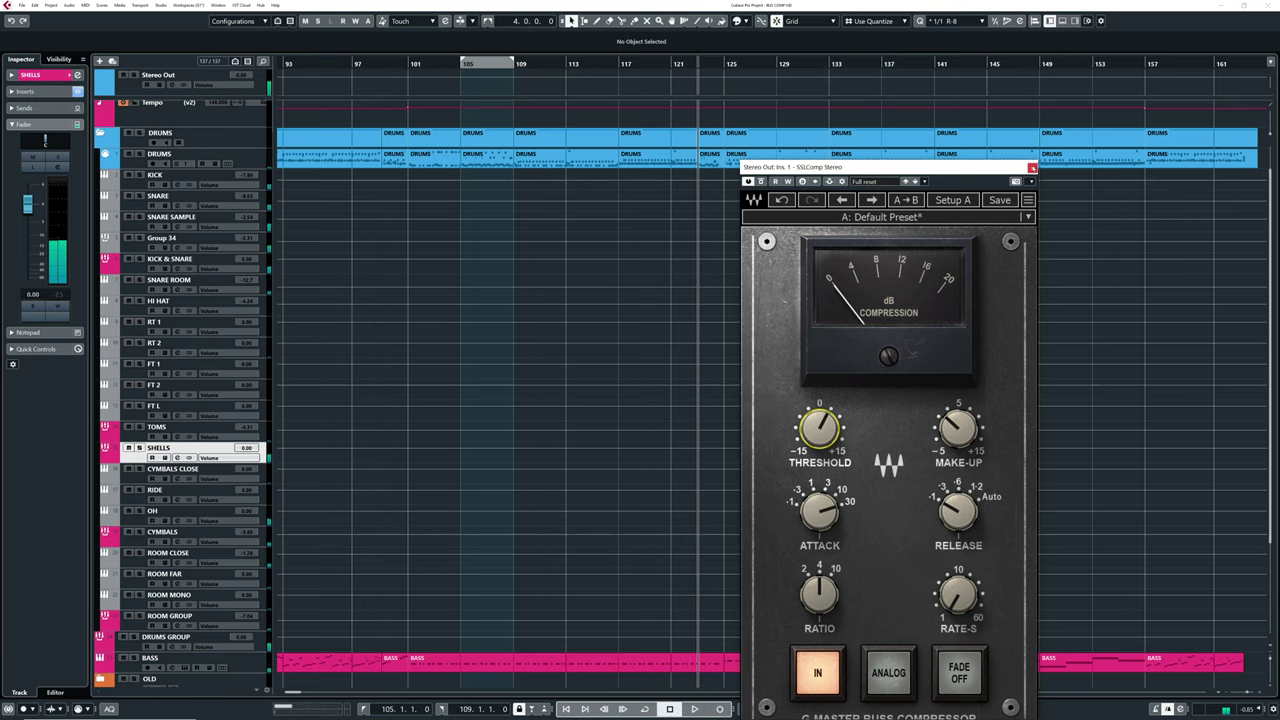
left_click(1032, 167)
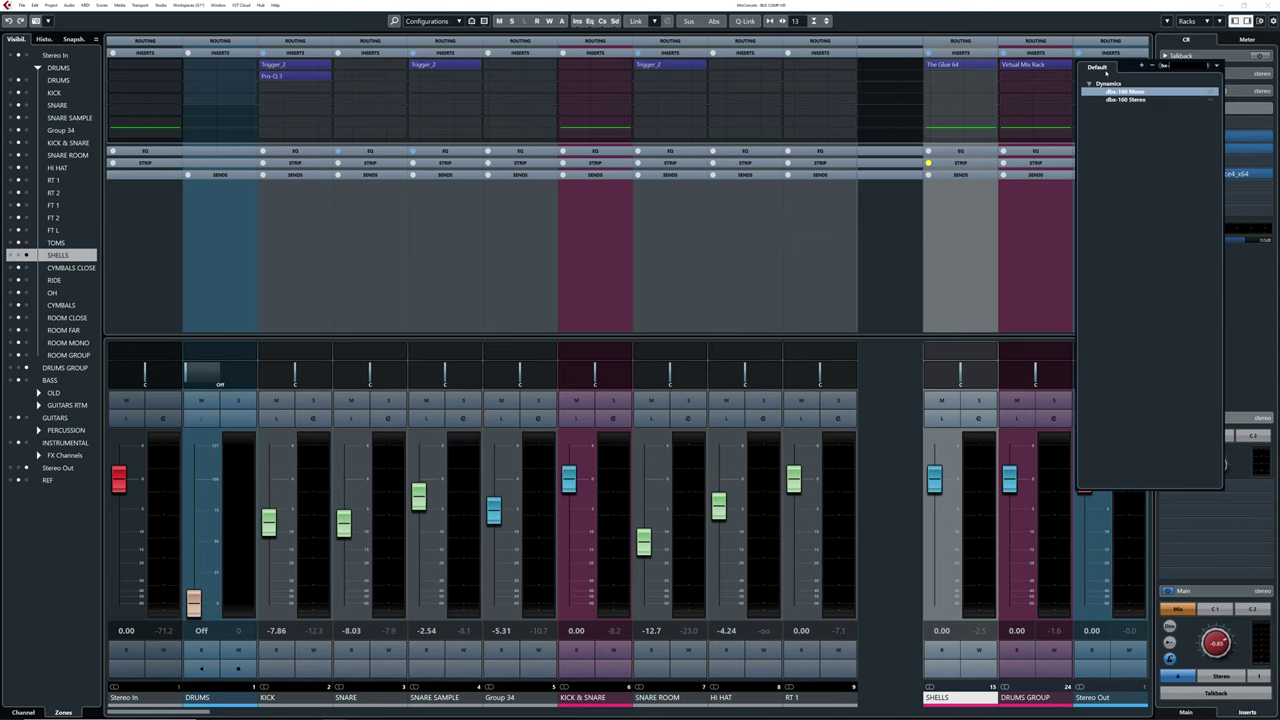
- Load bx_townhouse Buss Compressor in the first Stereo Out insert and position its window over the project at 150% size
key("BackSpace")
key("BackSpace")
key("BackSpace")
type("flat")
key("Return")
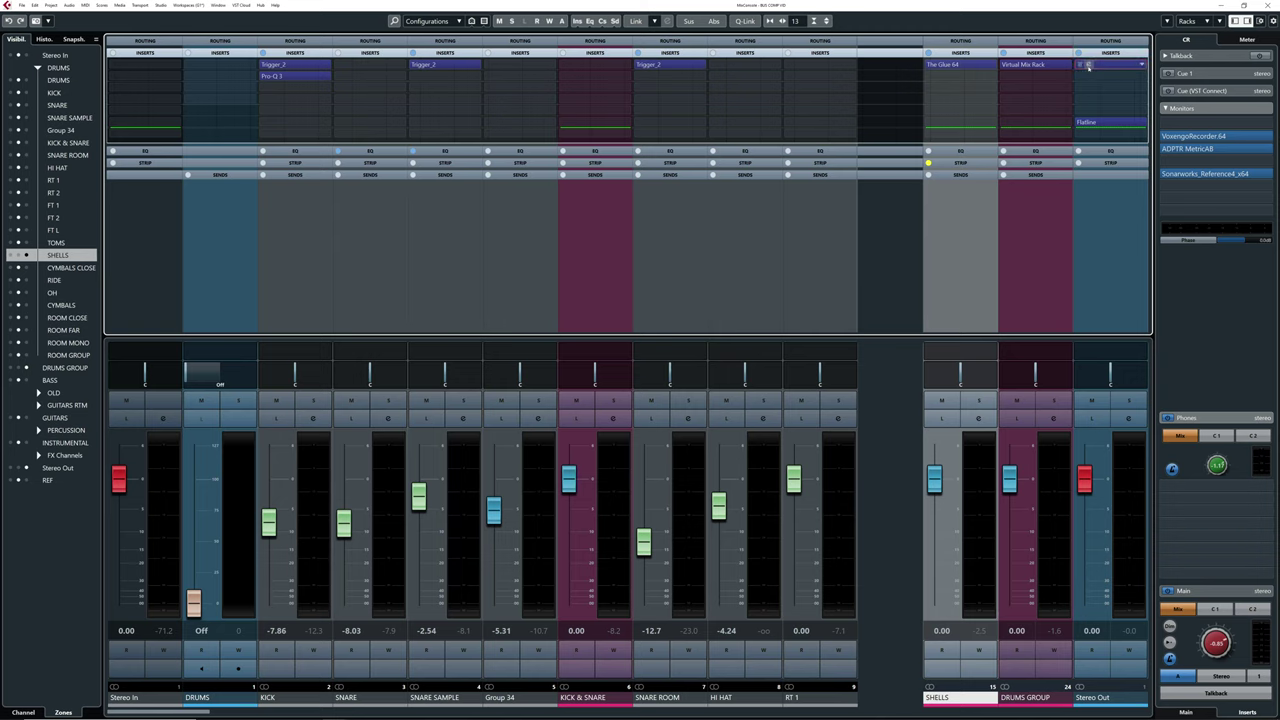
left_click(1088, 65)
left_click(1270, 5)
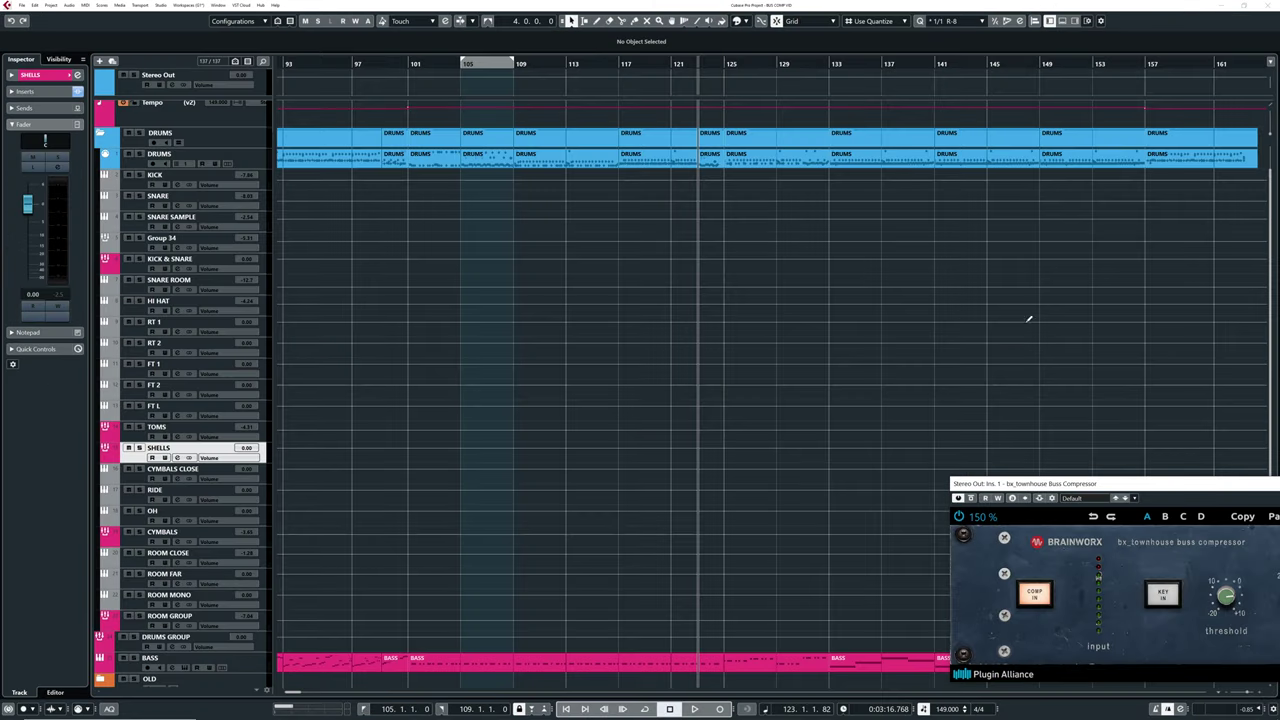
left_click_drag(1008, 484, 450, 242)
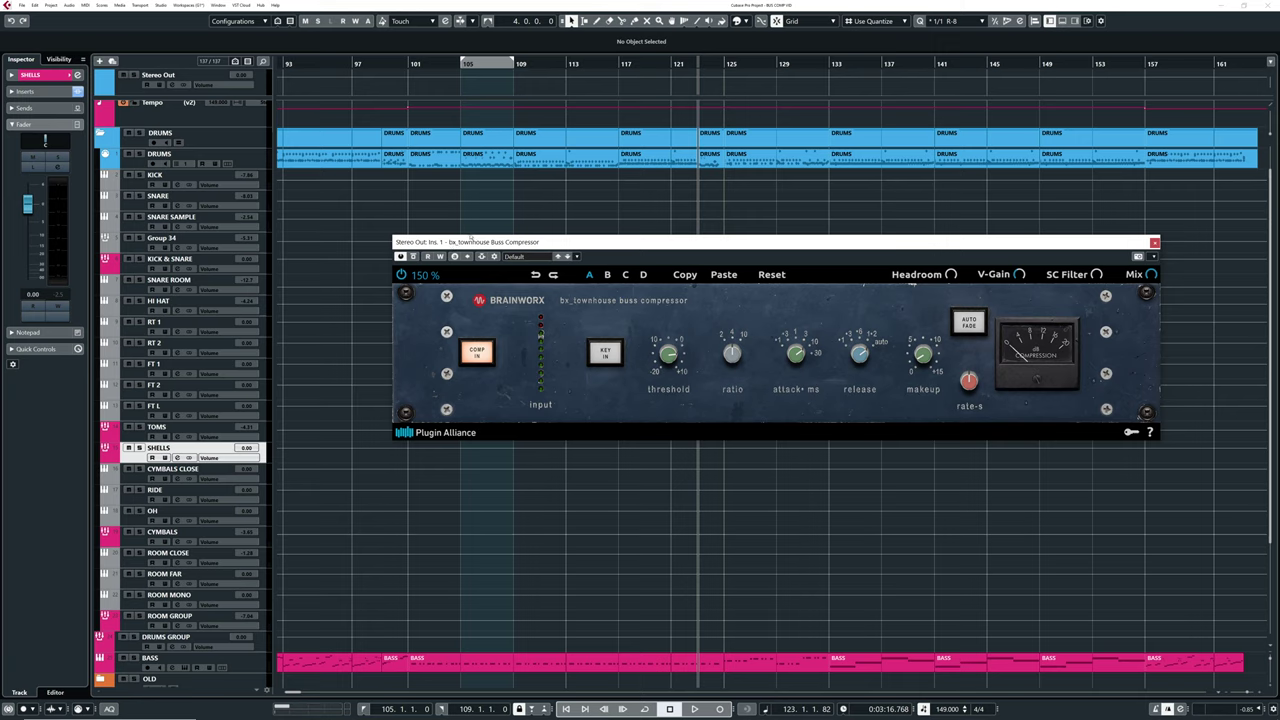
left_click(422, 276)
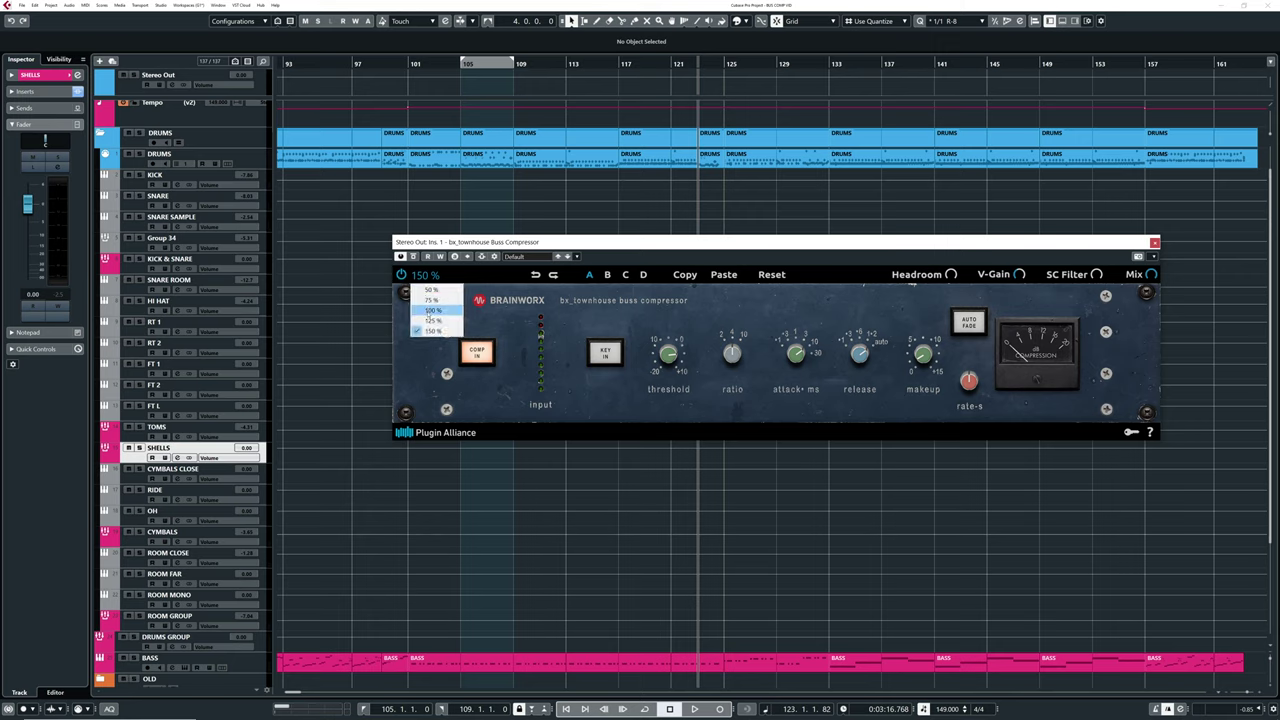
key("Escape")
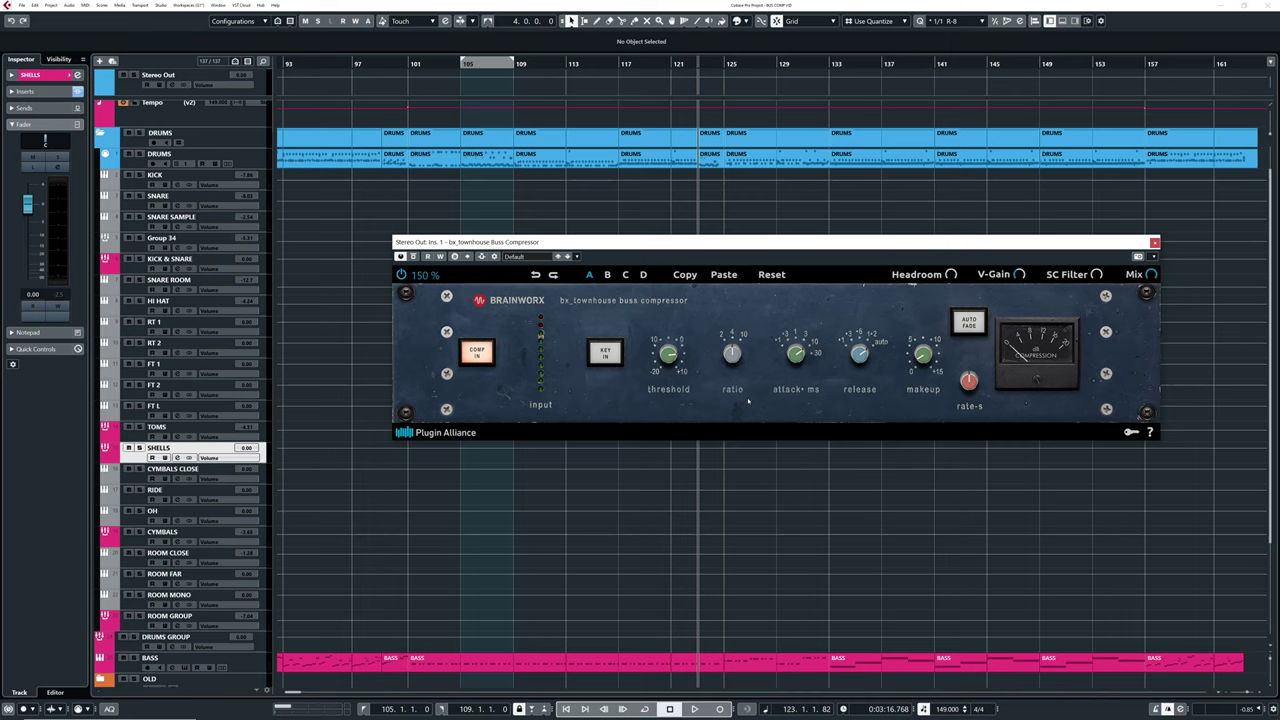
- Adjust the bx_townhouse threshold during playback and set its makeup gain to +1.5 dB
key("space")
mouse_move(660, 372)
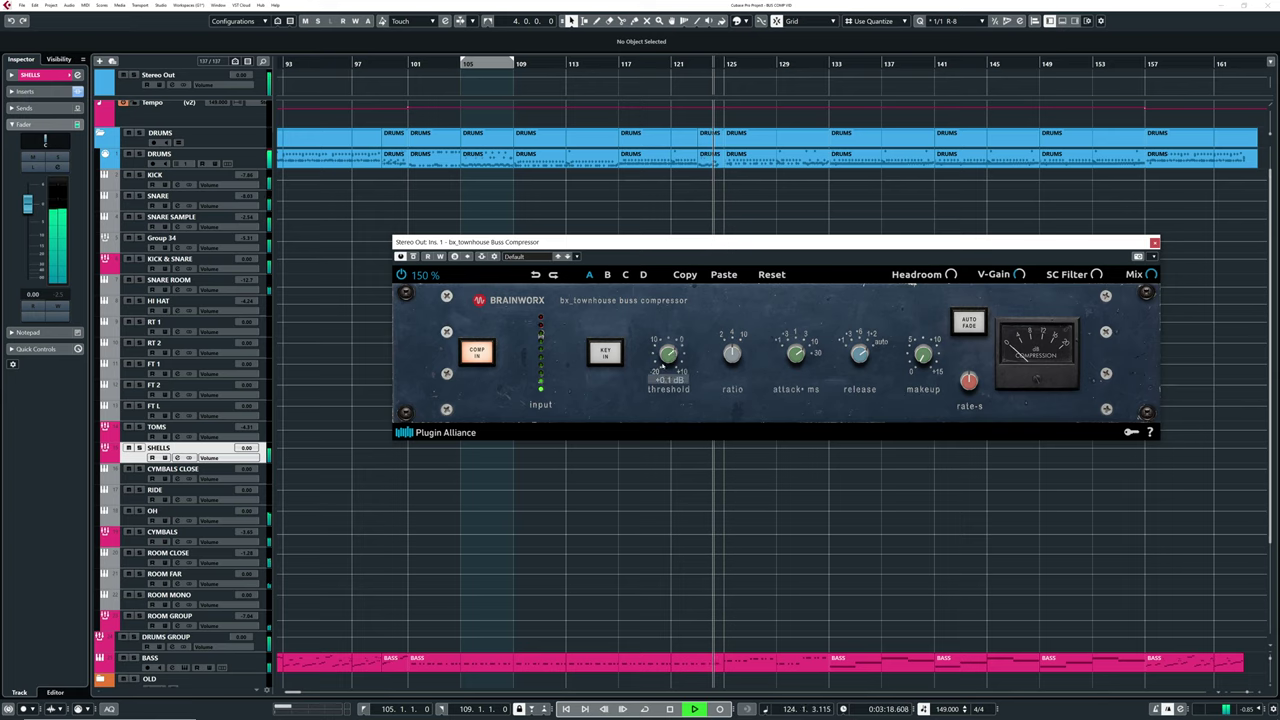
scroll(661, 374, "down", 2)
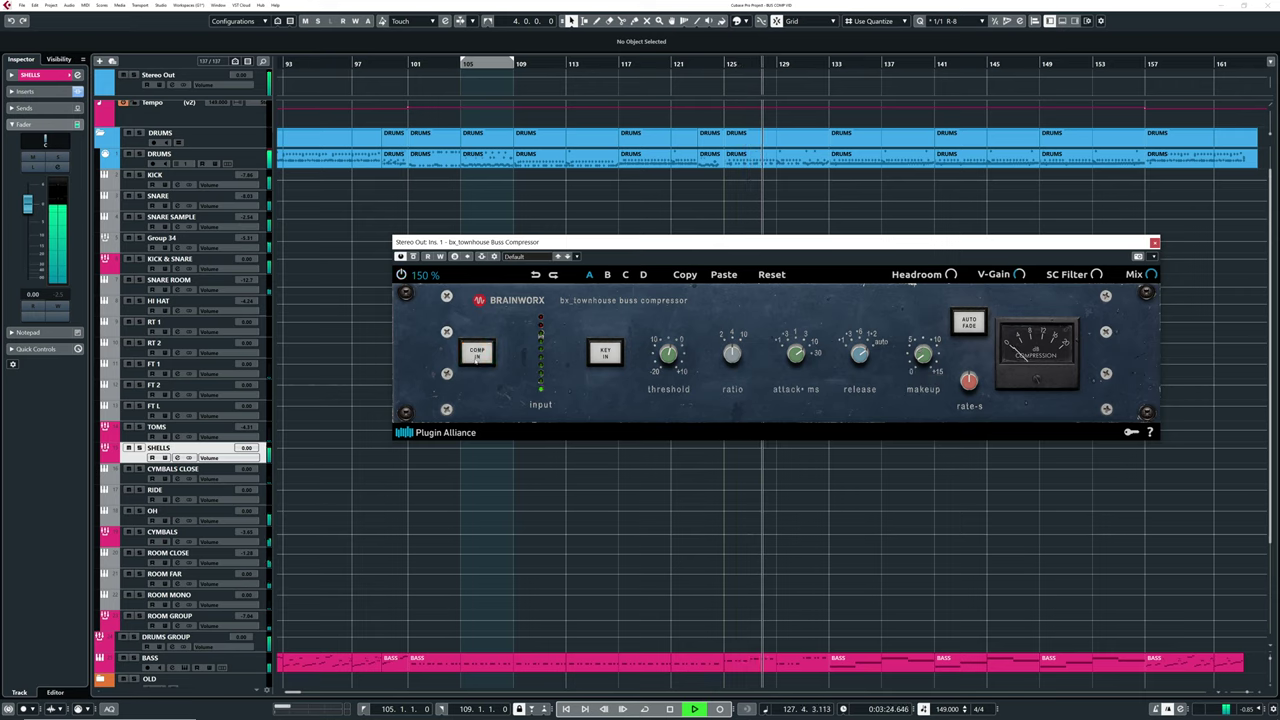
mouse_move(922, 356)
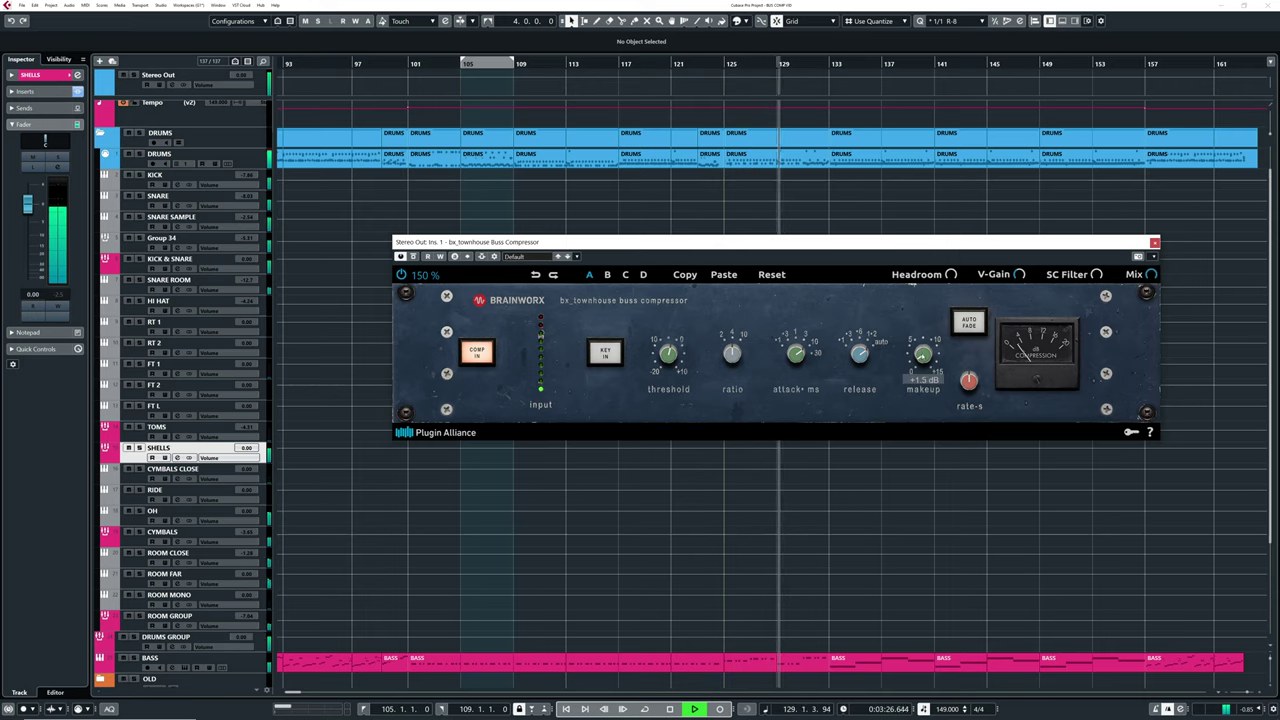
- Compare the mix from bar 105 with the bx_townhouse compression switched in and out
left_click(478, 352)
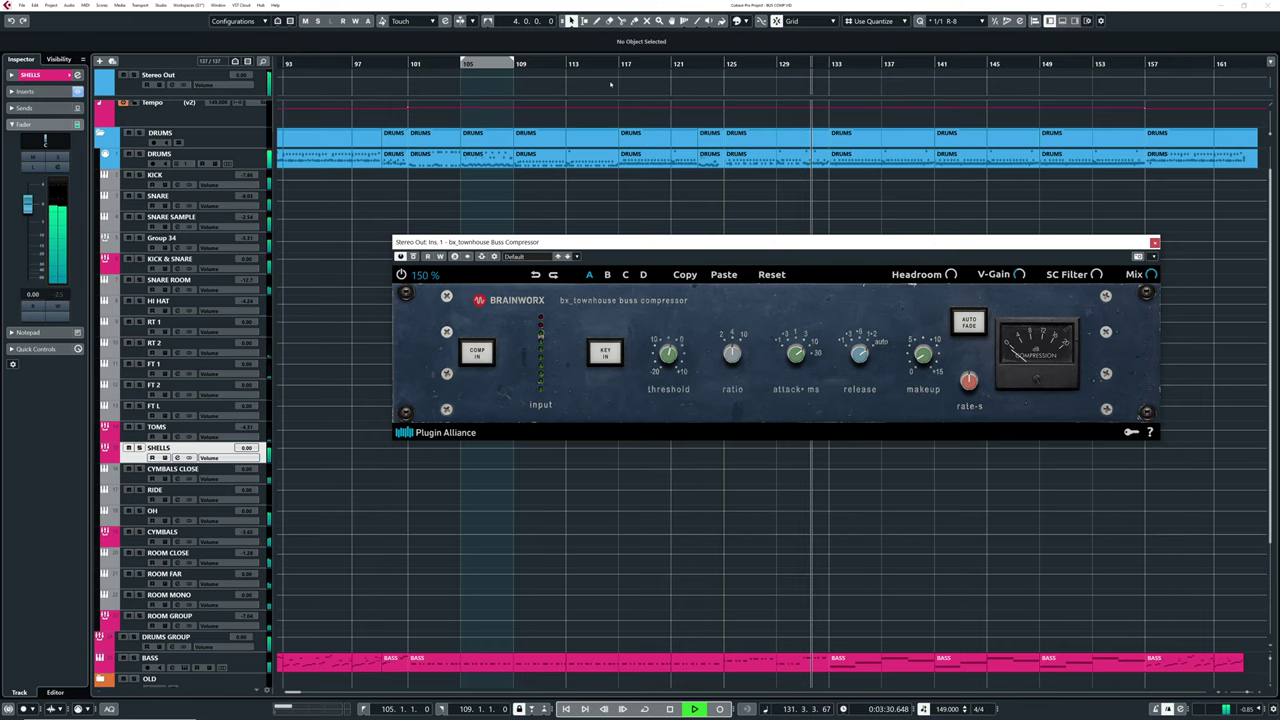
left_click(463, 68)
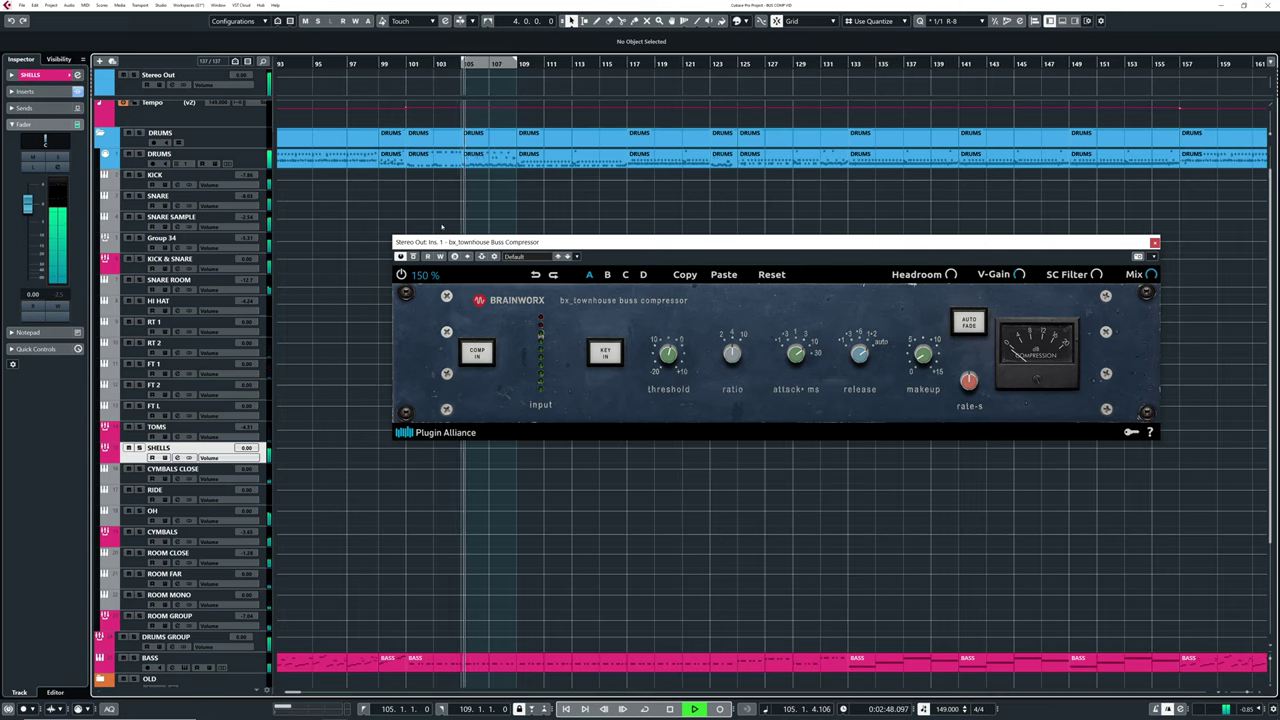
left_click(477, 352)
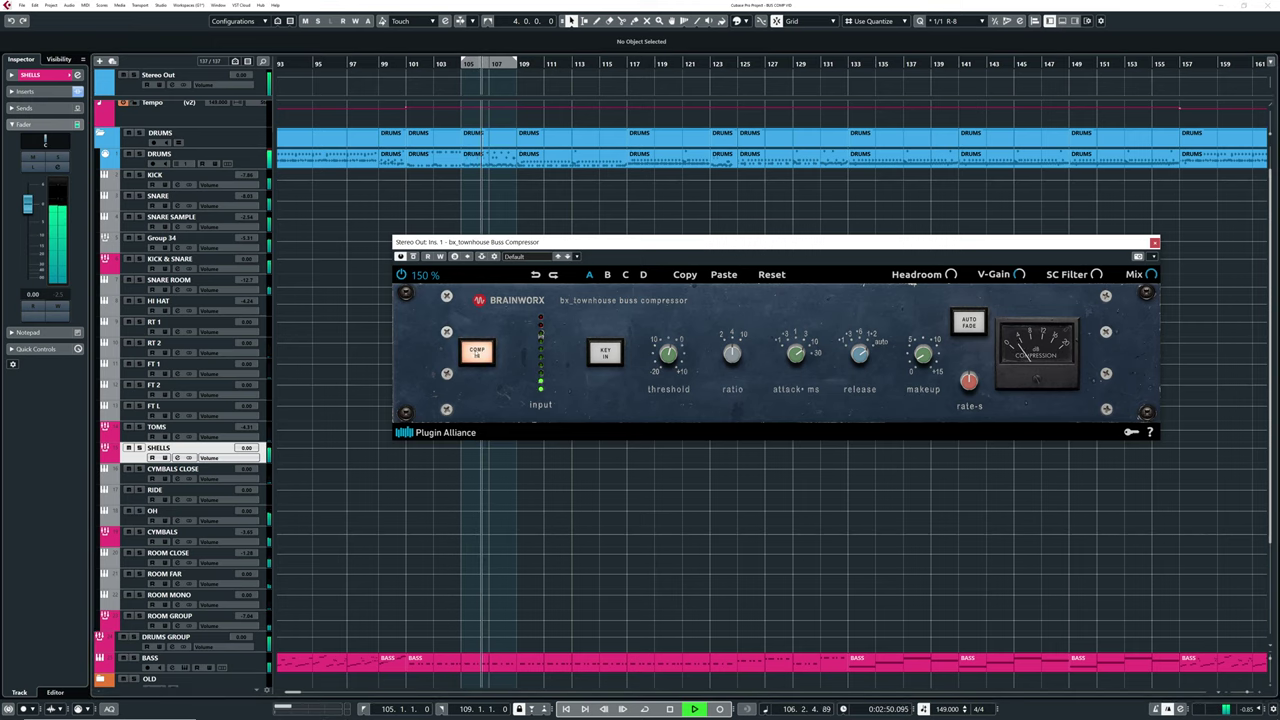
left_click(477, 352)
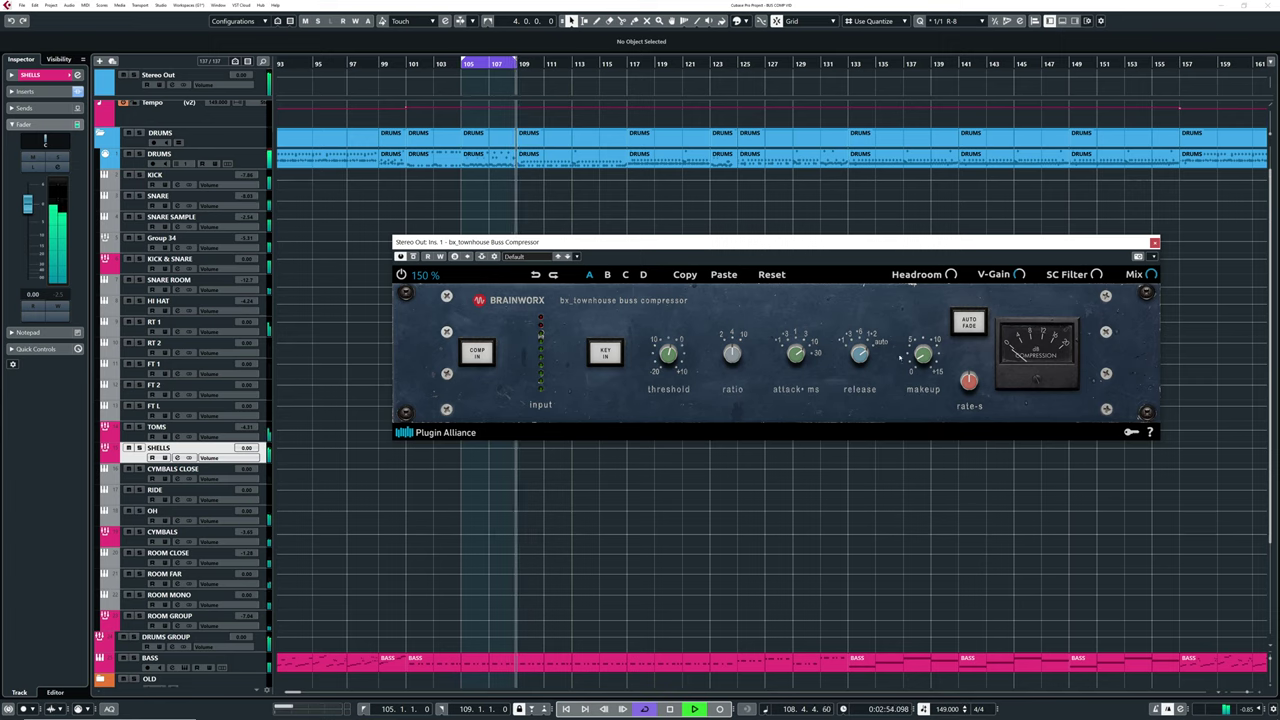
- Compare the mix with bx_townhouse compression in and out, turning looping off so playback runs beyond bar 109
left_click(477, 352)
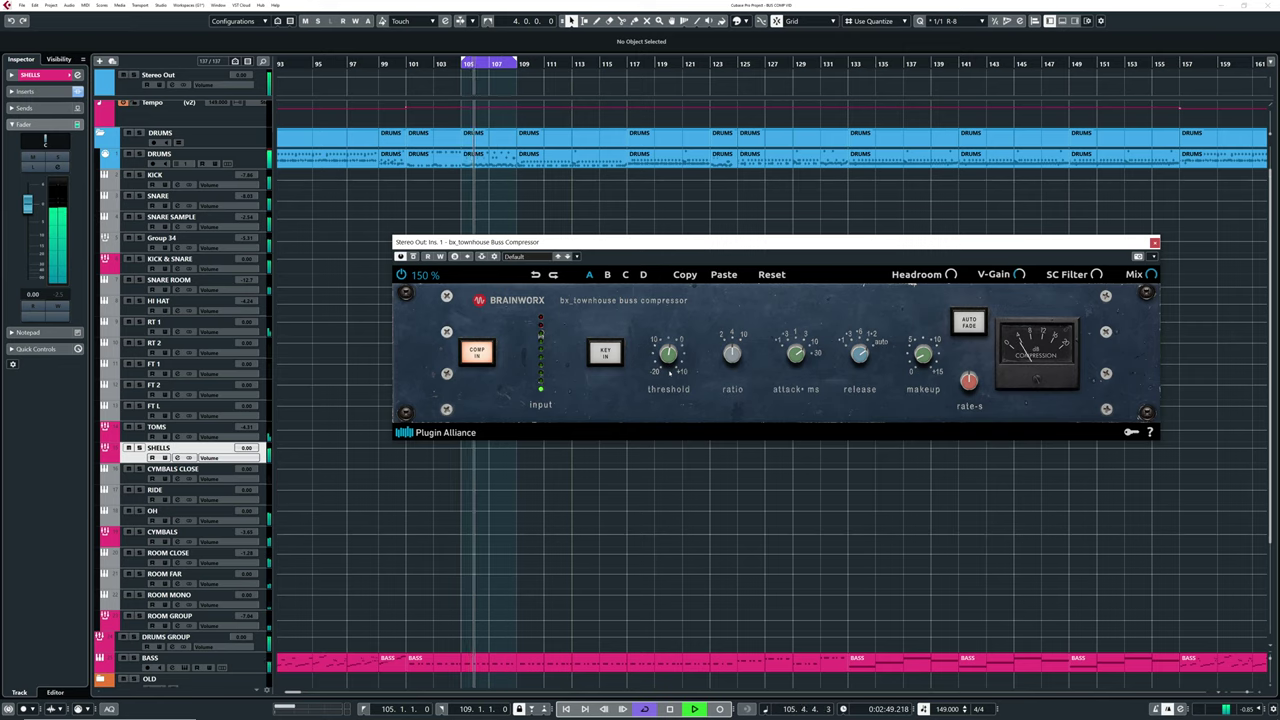
left_click(479, 354)
key("space")
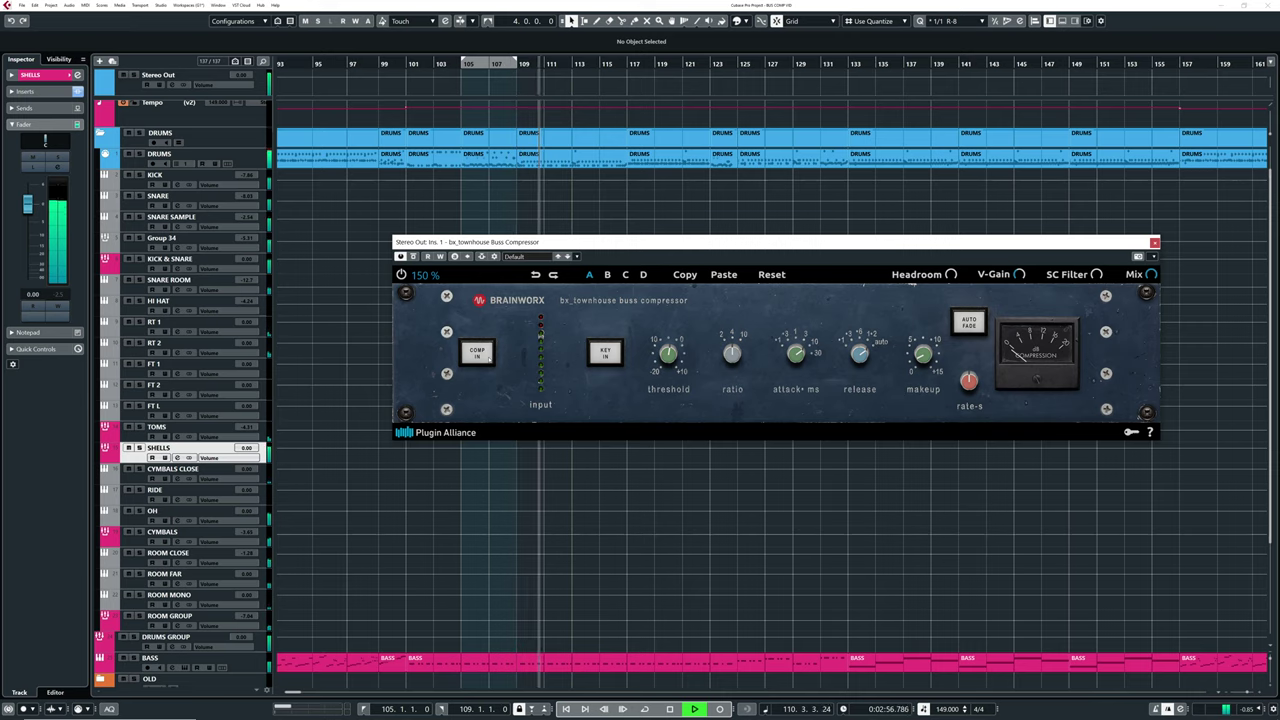
left_click(484, 357)
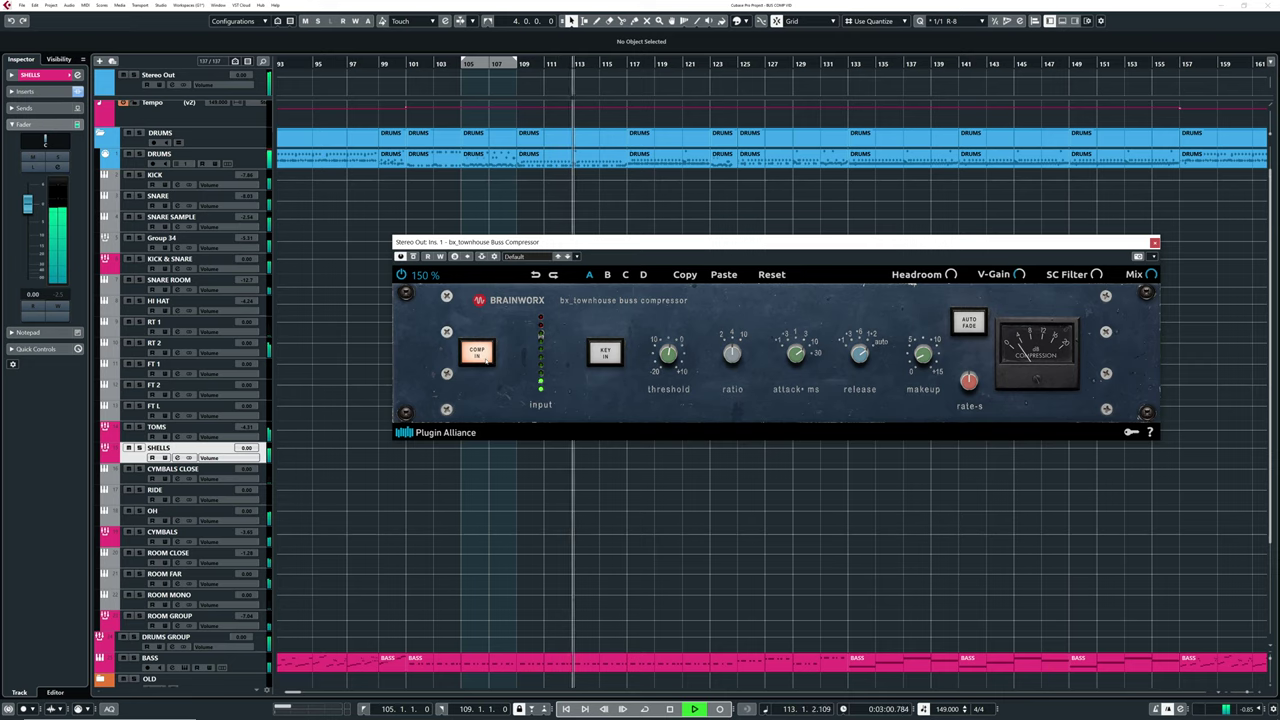
key("space")
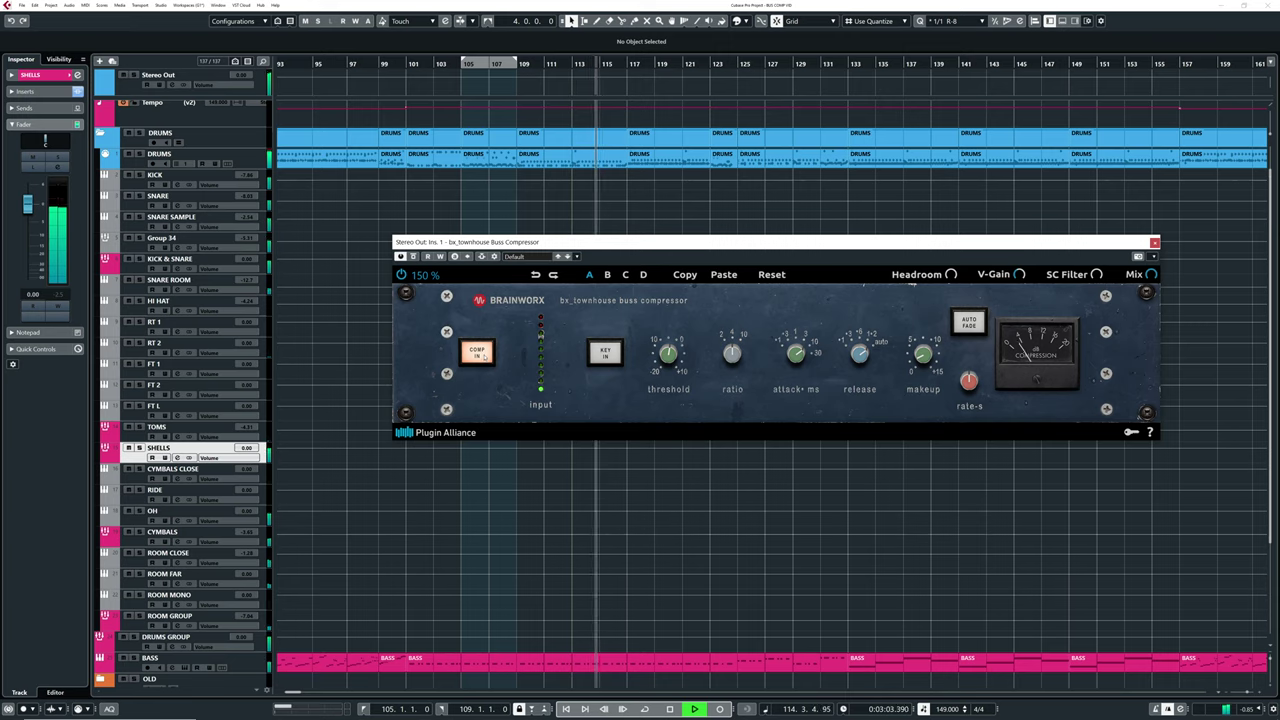
left_click(479, 354)
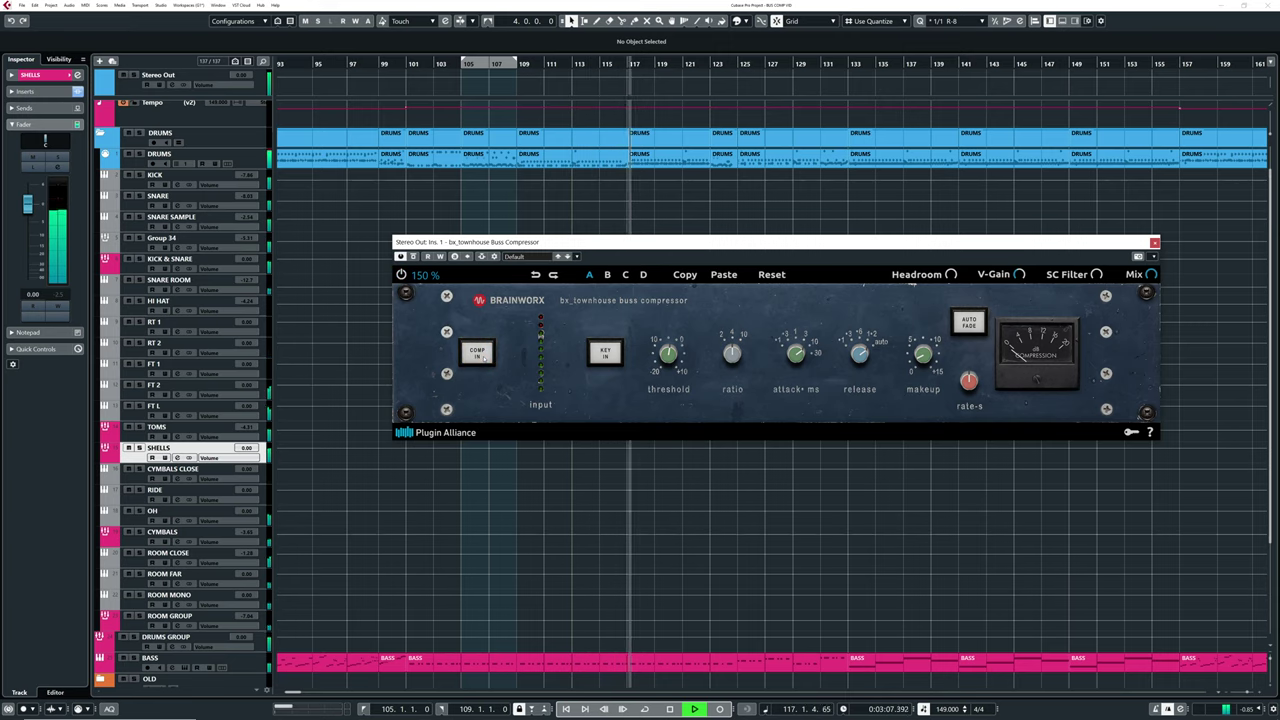
left_click(484, 357)
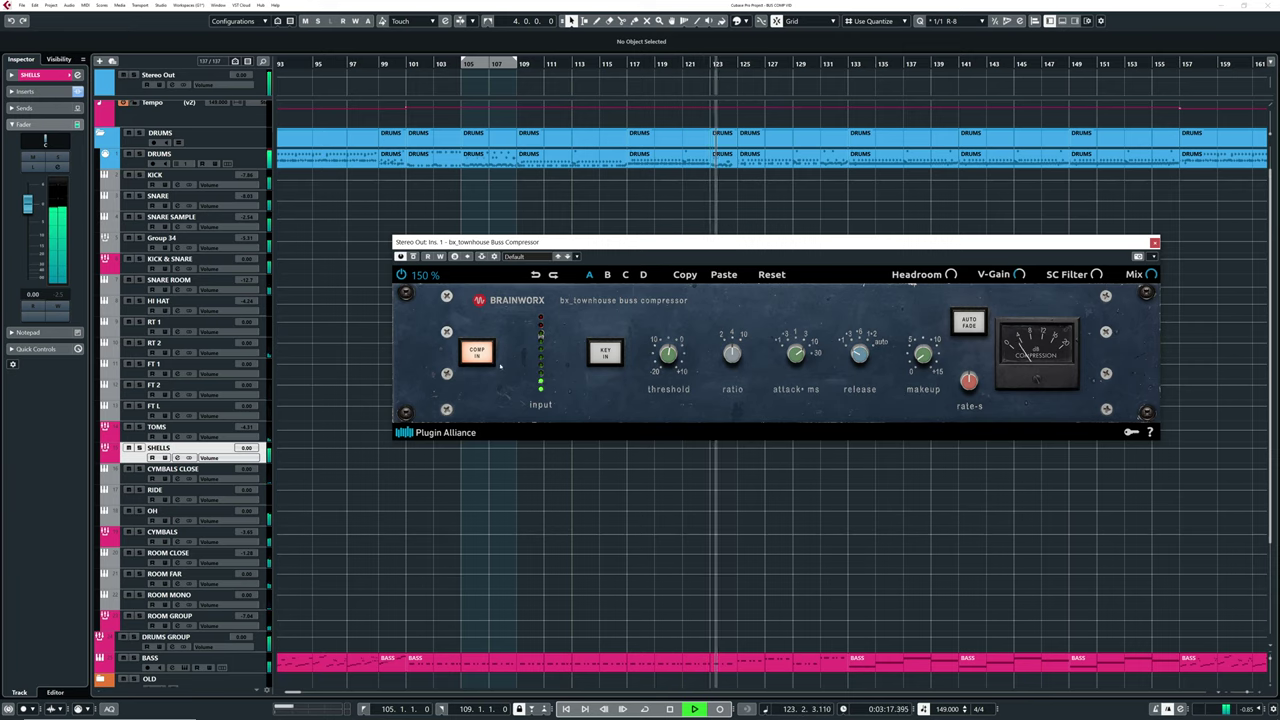
- Alternate between compressed and uncompressed sound from about bar 123 to 136, leave the compression switched out and stop playback
left_click(477, 352)
left_click(477, 352)
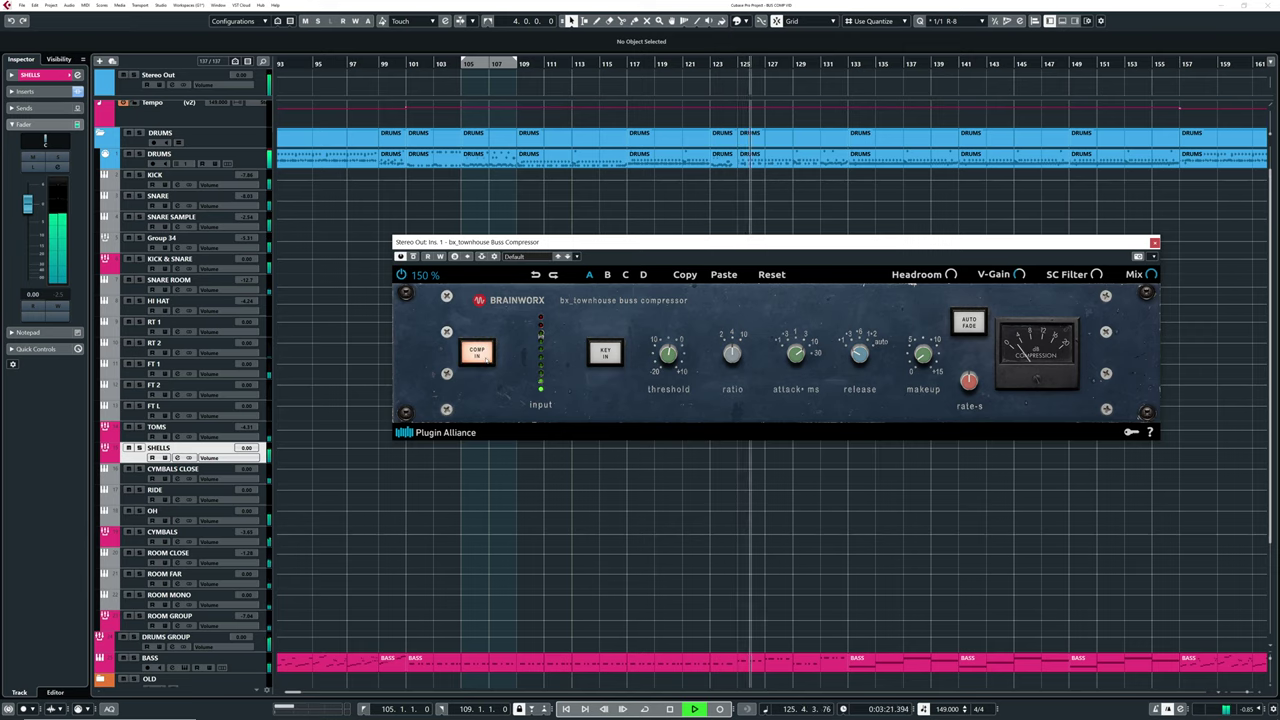
left_click(477, 352)
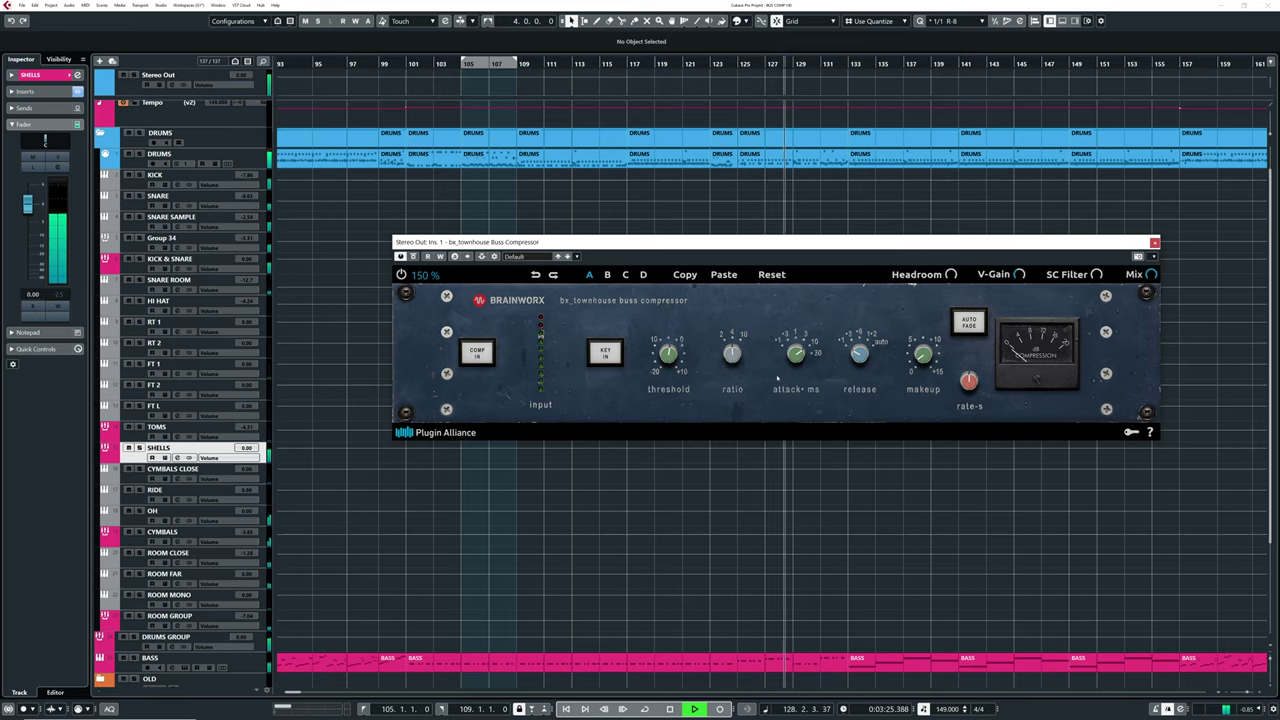
mouse_move(922, 355)
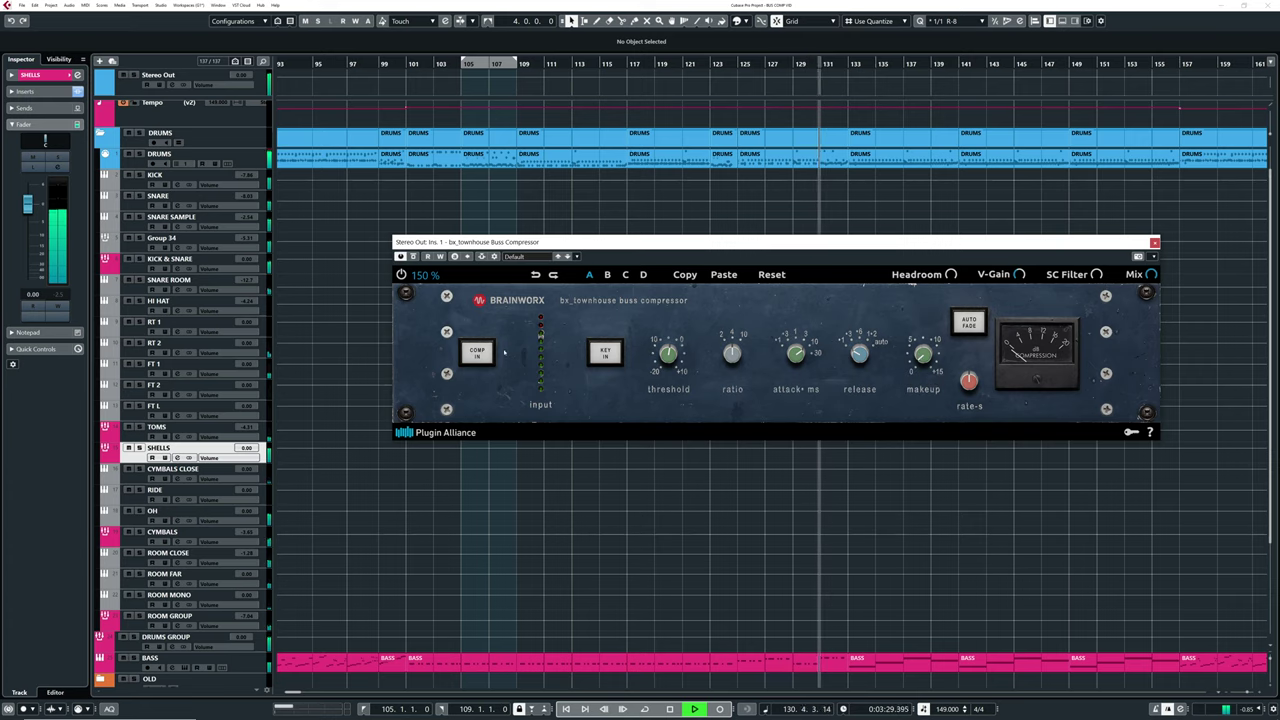
left_click(478, 353)
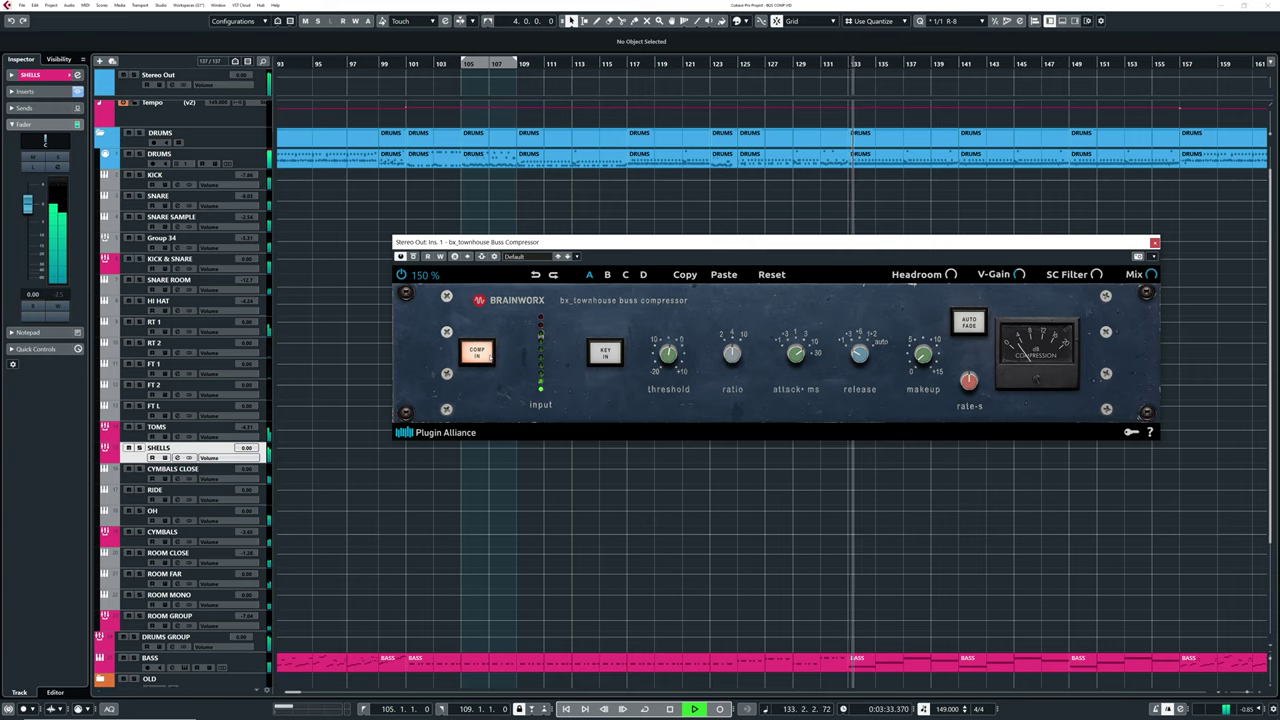
left_click(478, 353)
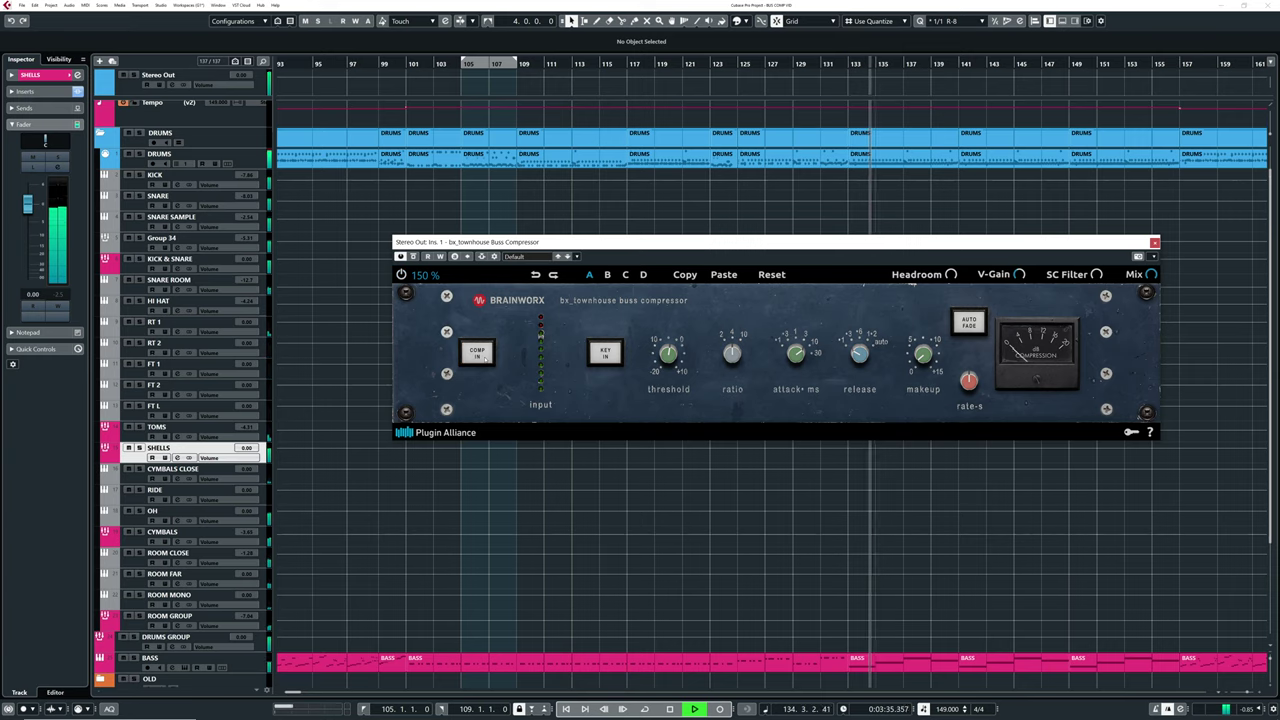
left_click(478, 353)
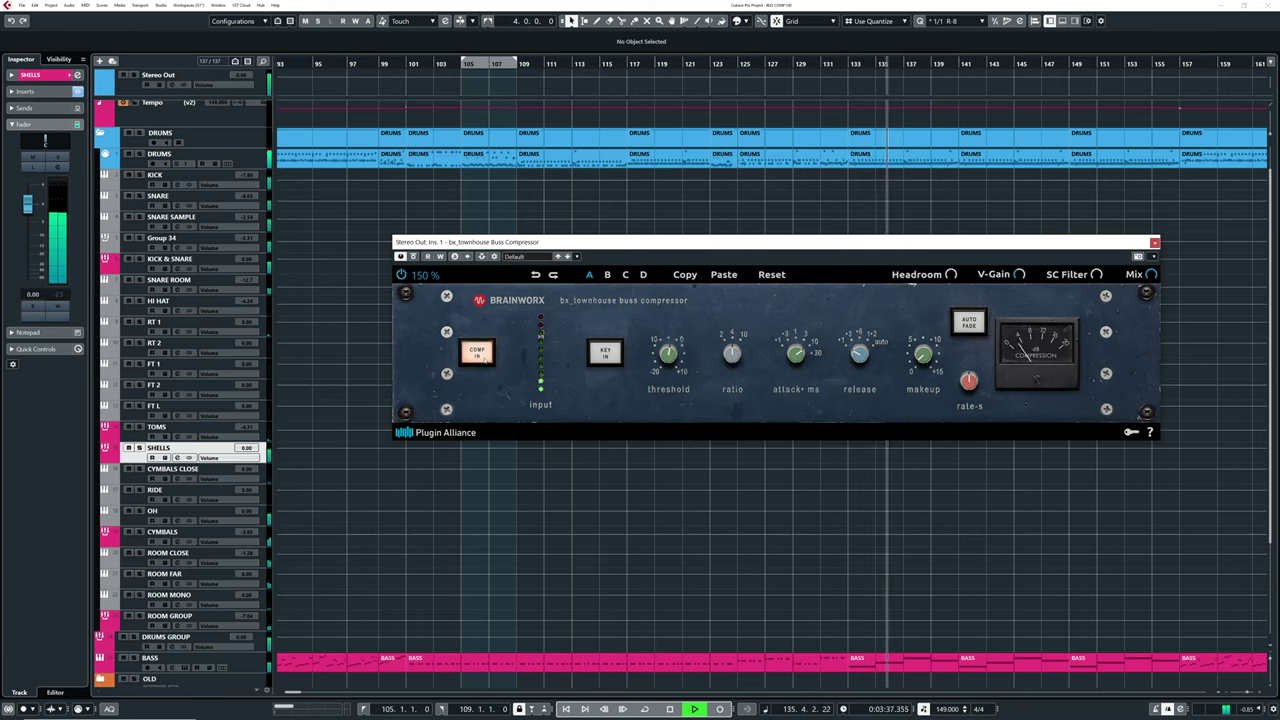
left_click(478, 353)
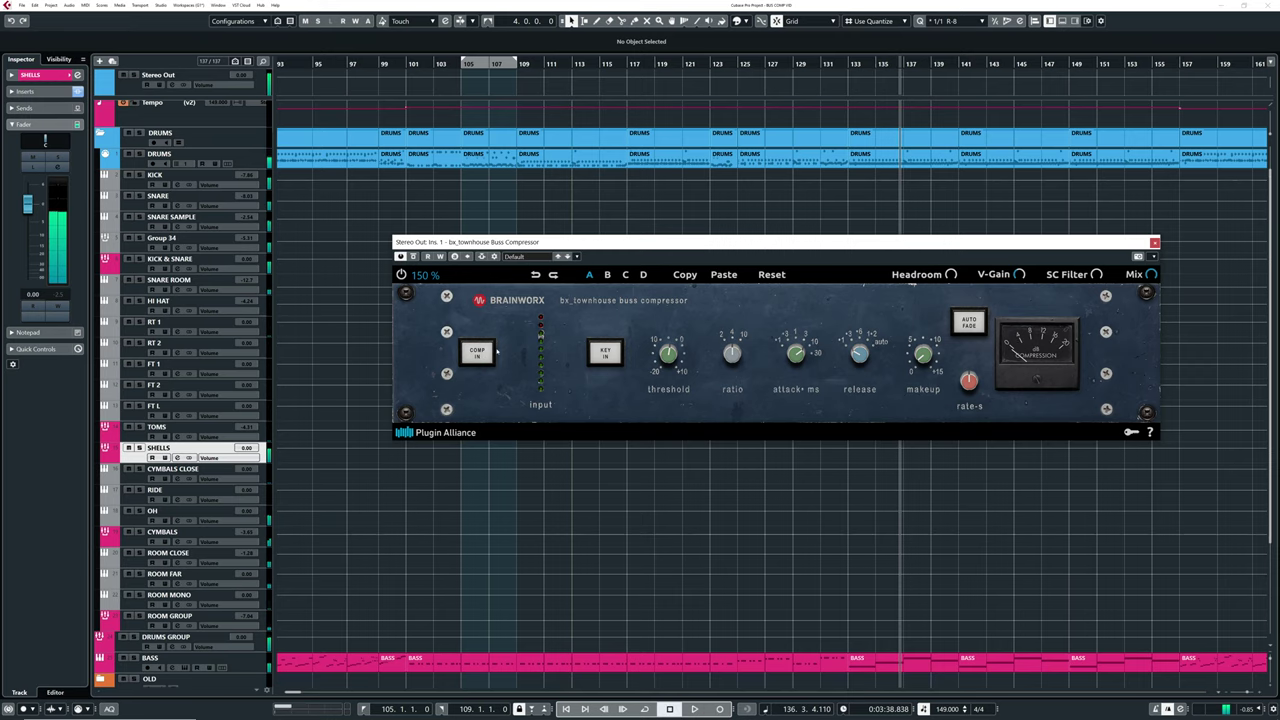